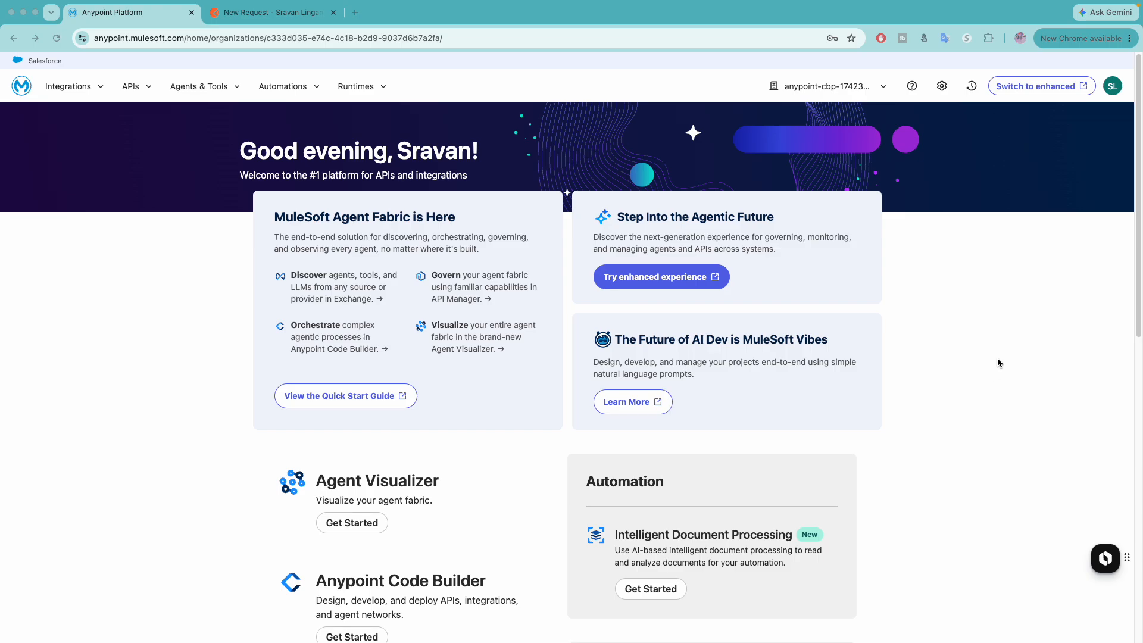
Open the enhanced MuleSoft experience and start creating a new LLM proxy.
click(671, 282)
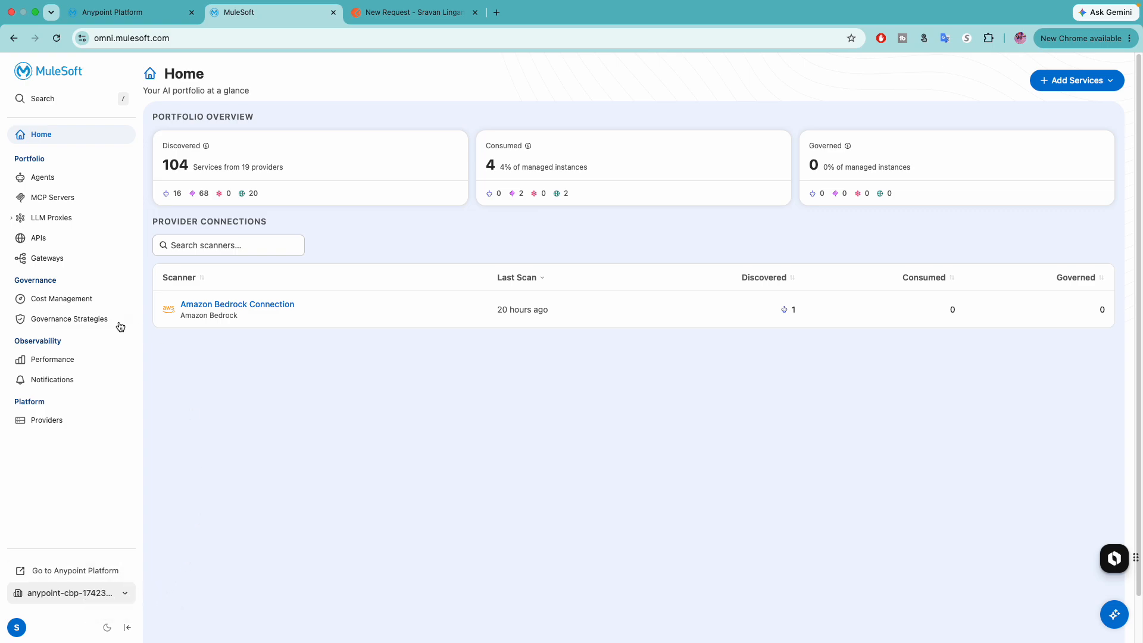
click(43, 218)
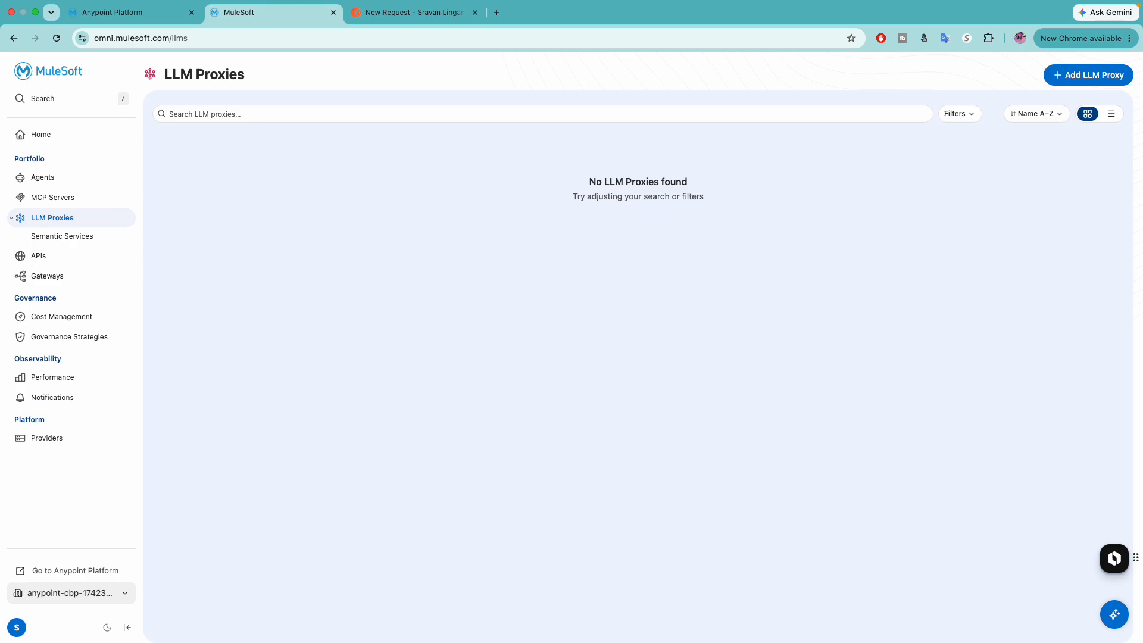
click(1066, 76)
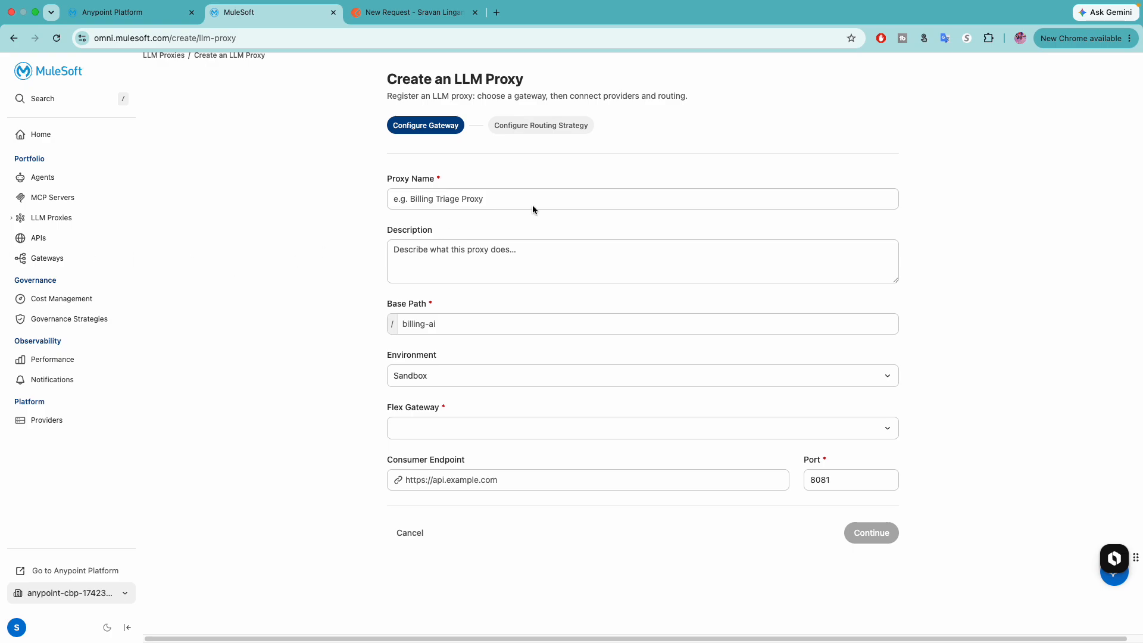
Name the proxy mulesofttechzone-proxy and describe it as "LLM Proxy for connecting AI".
click(517, 198)
text(mule)
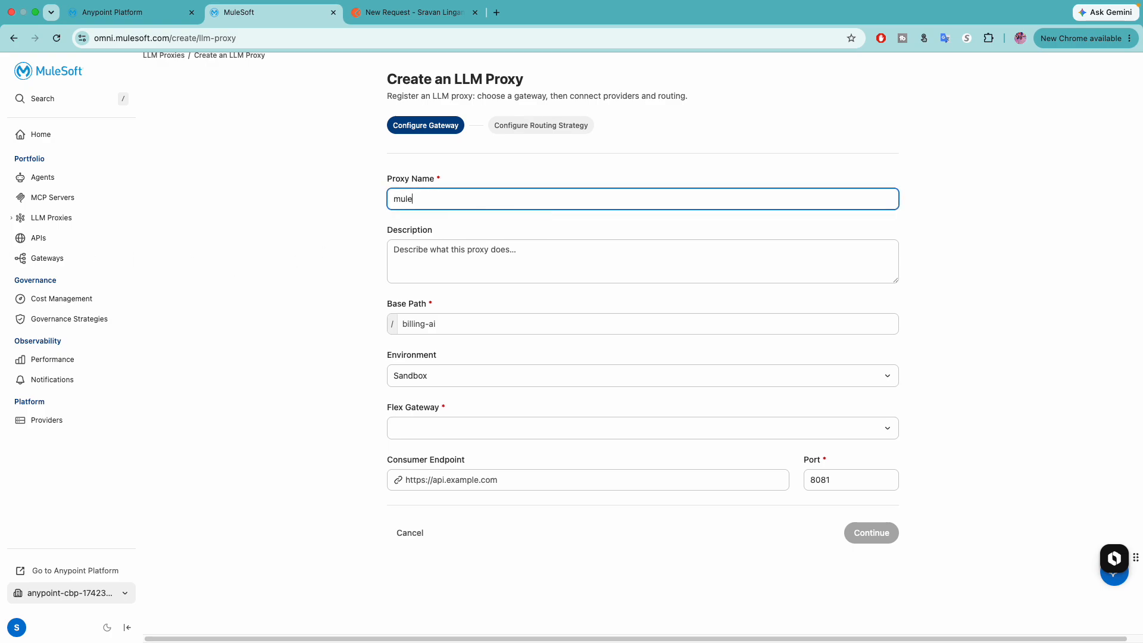
text(softtechzone-proc)
text(y)
key(Tab)
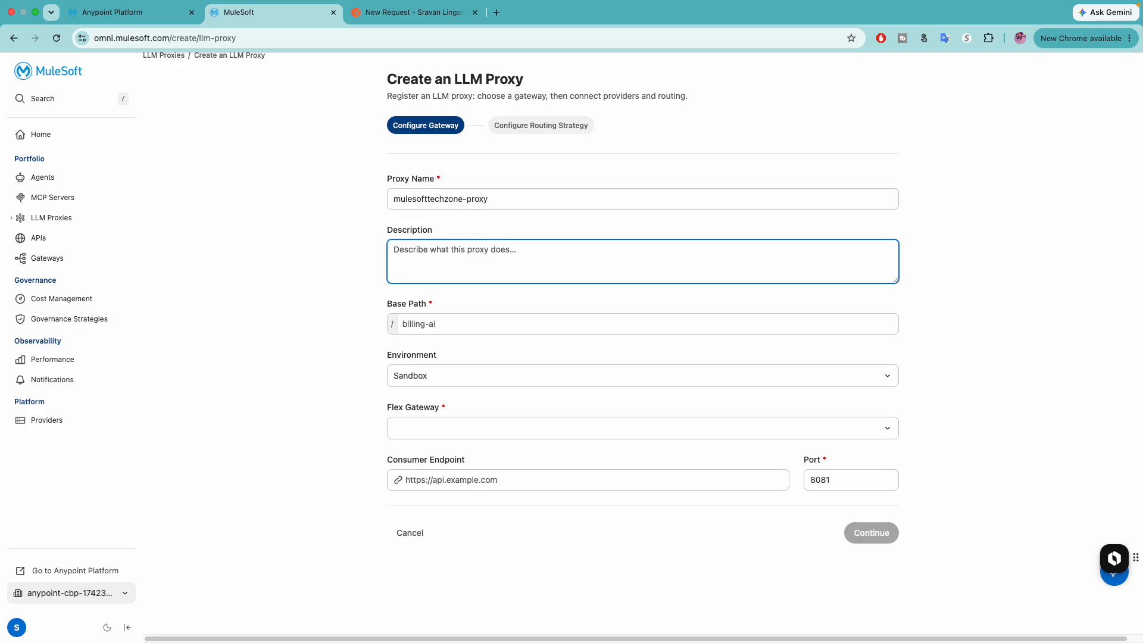
text(LL)
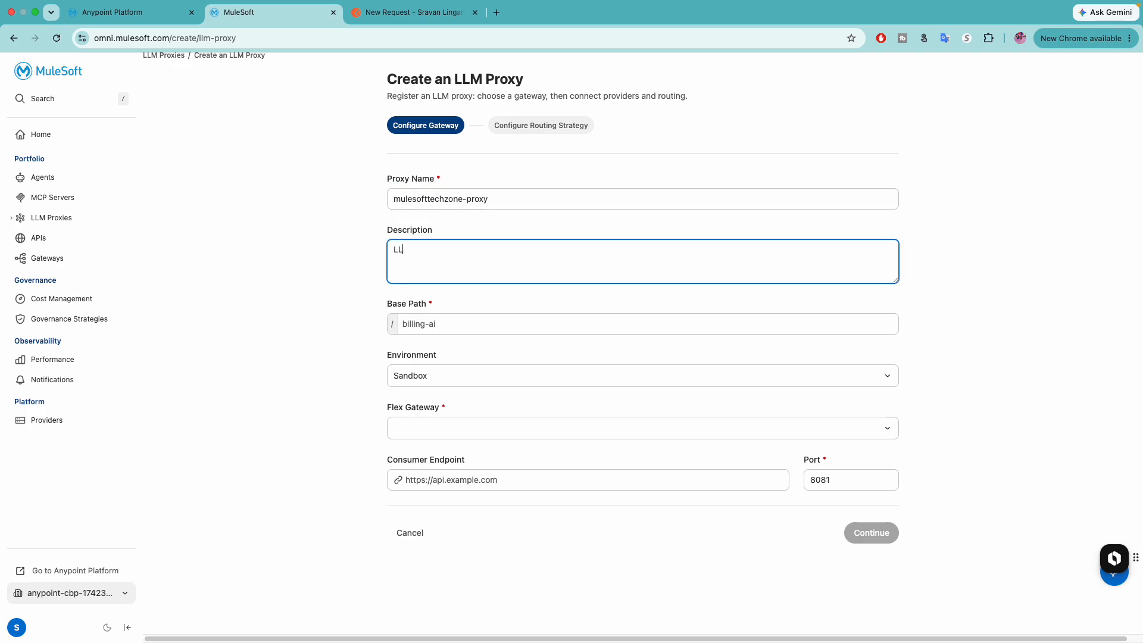
text(M Proxy for connecting AI)
Set the proxy's base path to my-proxy and select attendee-gateway as its Flex Gateway.
click(444, 323)
text(my)
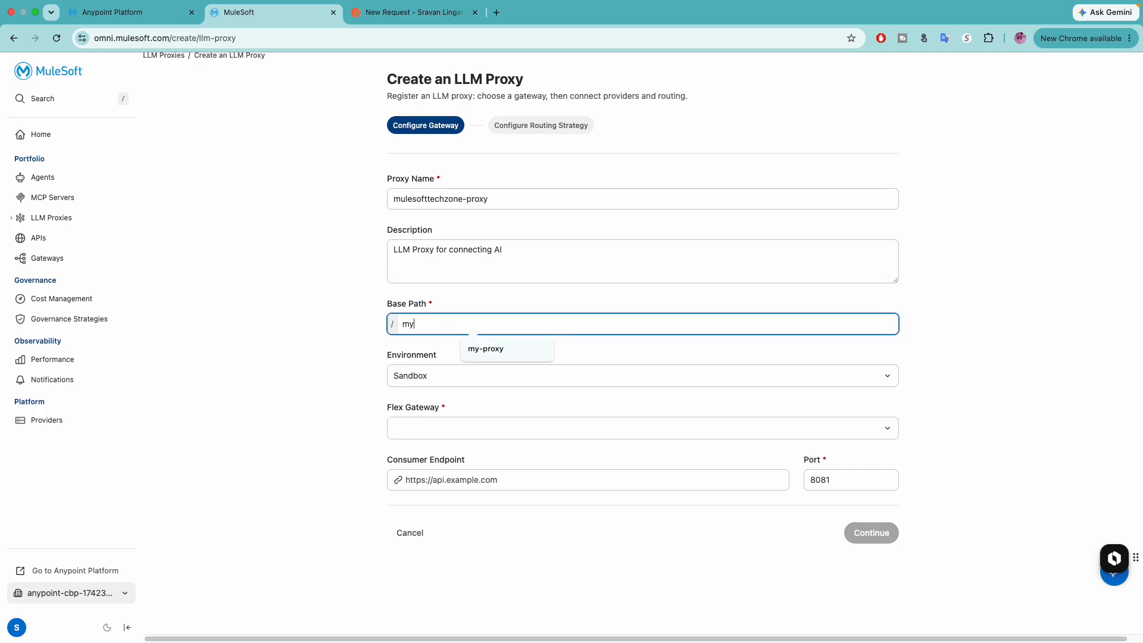
click(478, 349)
click(467, 432)
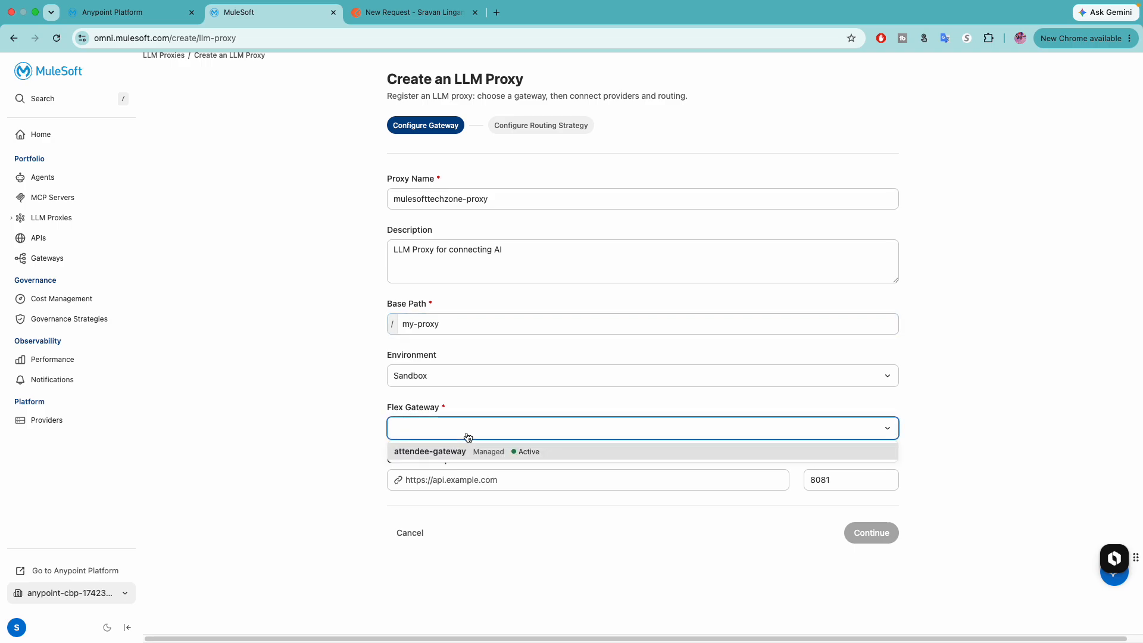
click(444, 454)
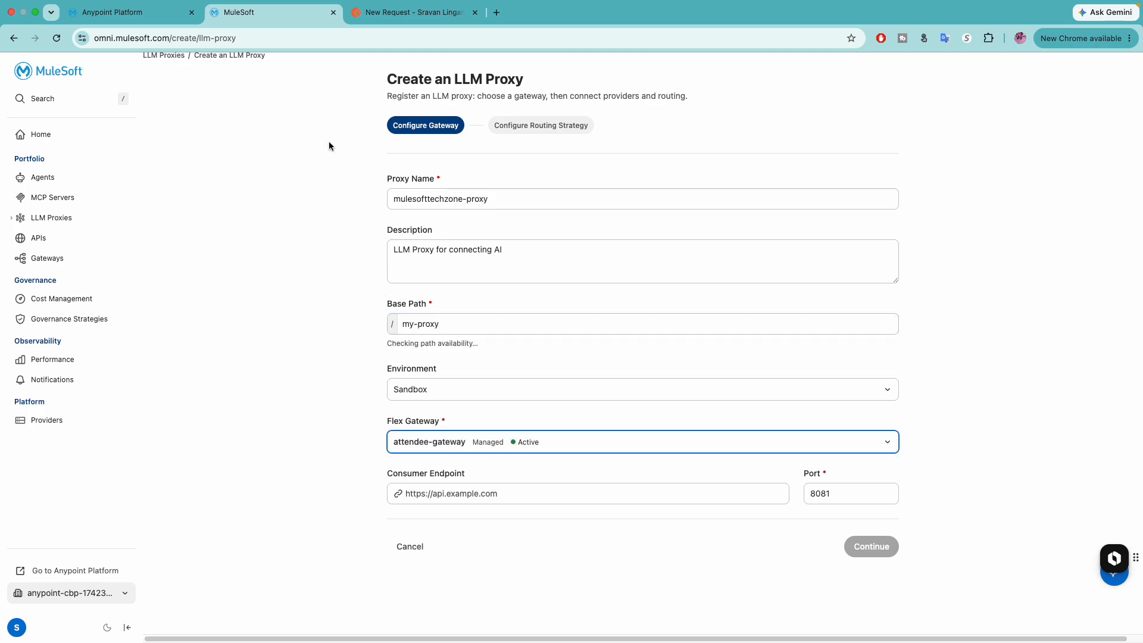
Look up attendee-gateway among the Sandbox environment's managed Omni Gateways in Runtime Manager, and return to the LLM proxy form.
click(143, 21)
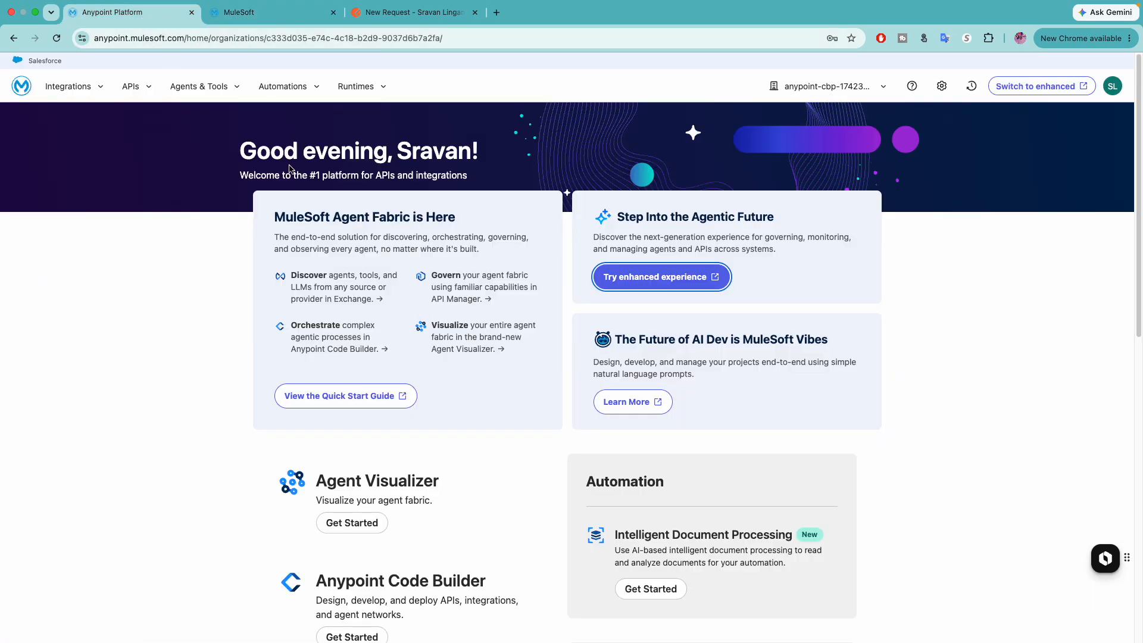
scroll(709, 304, down, 3)
scroll(715, 308, down, 5)
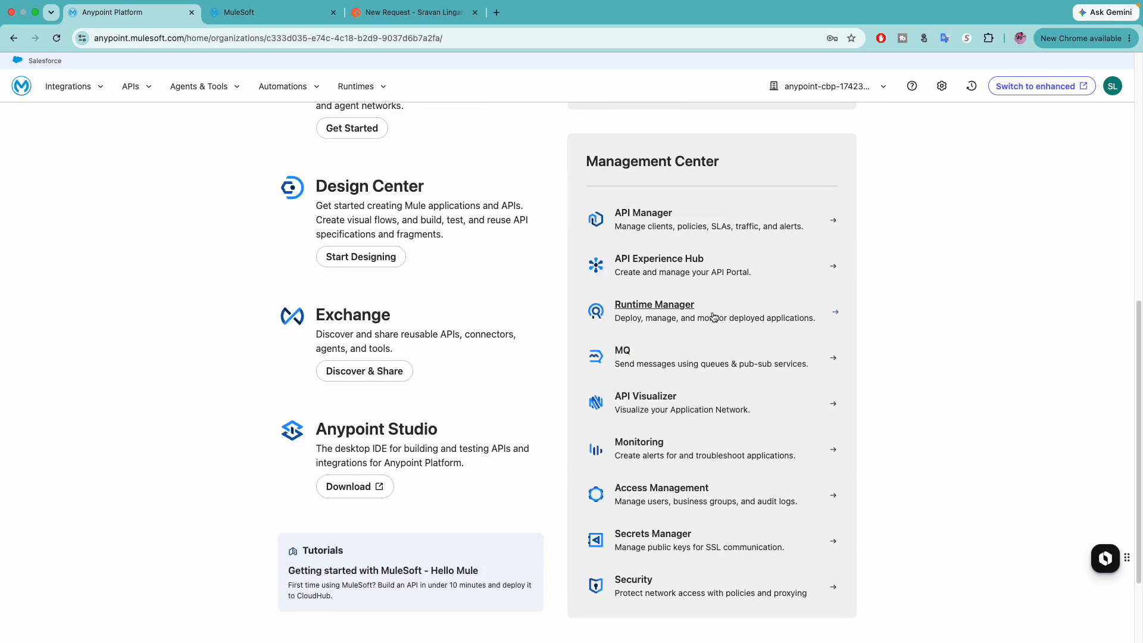
click(655, 304)
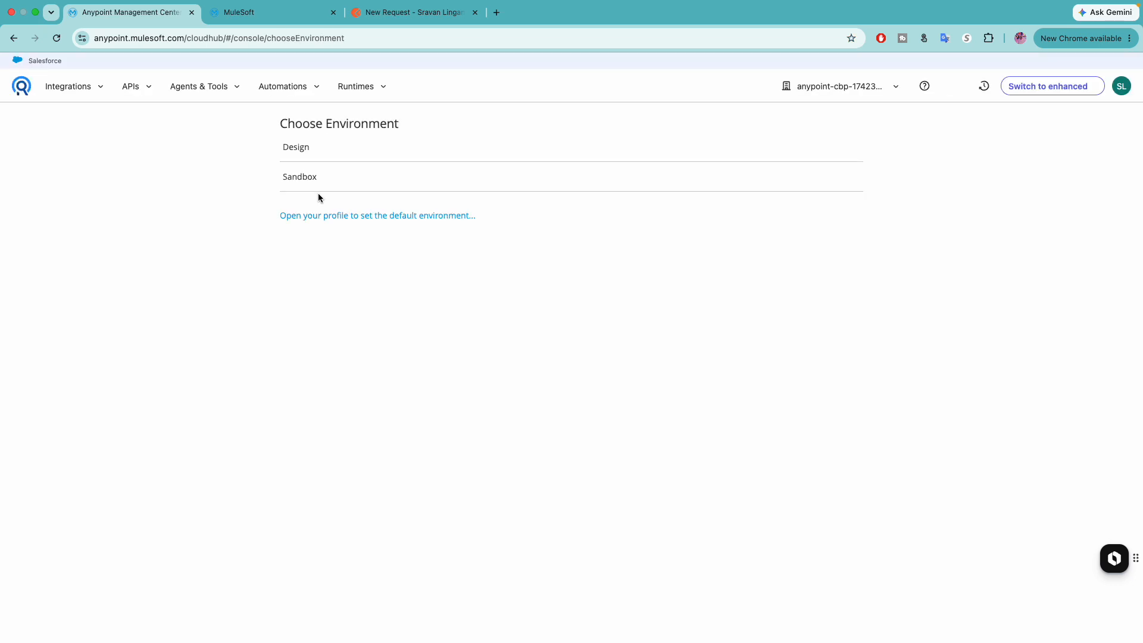
click(314, 179)
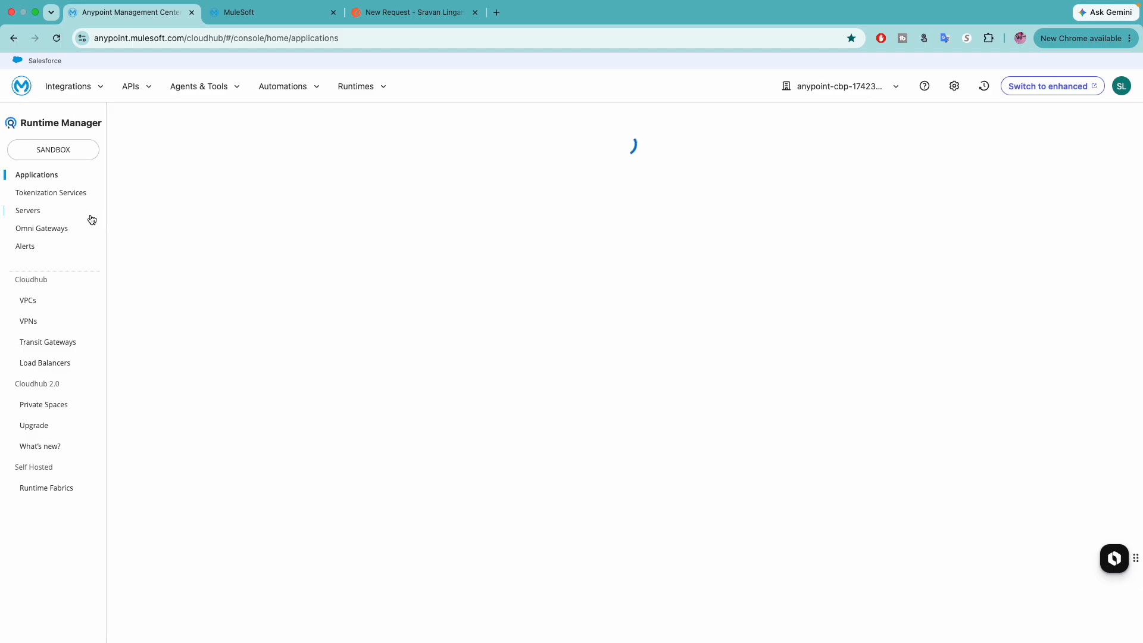
click(42, 231)
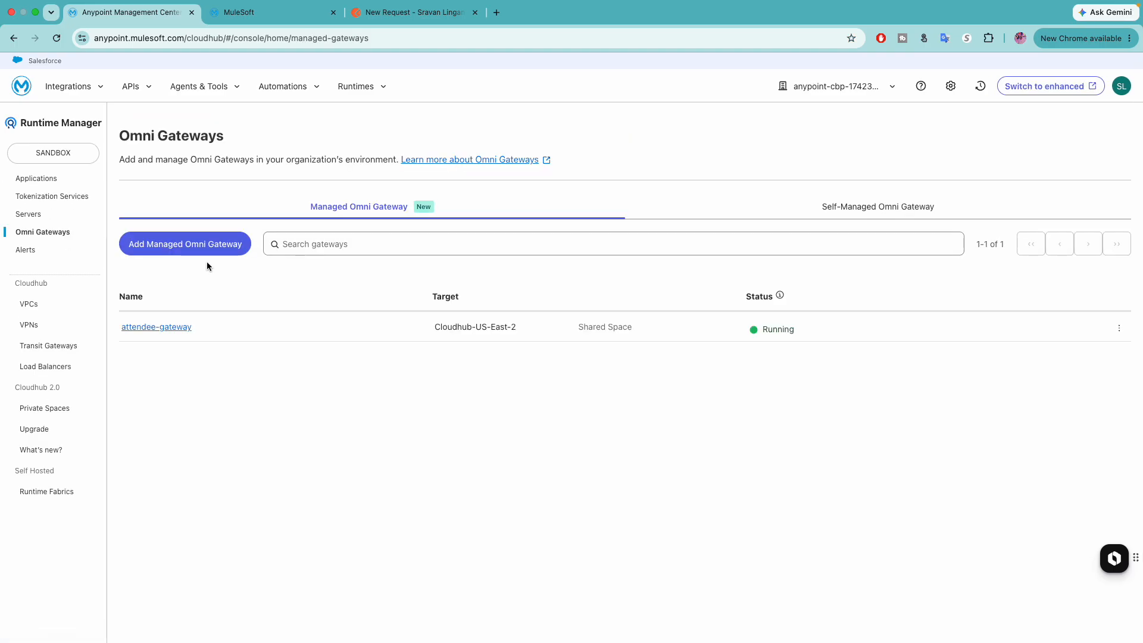
drag(224, 335, 105, 327)
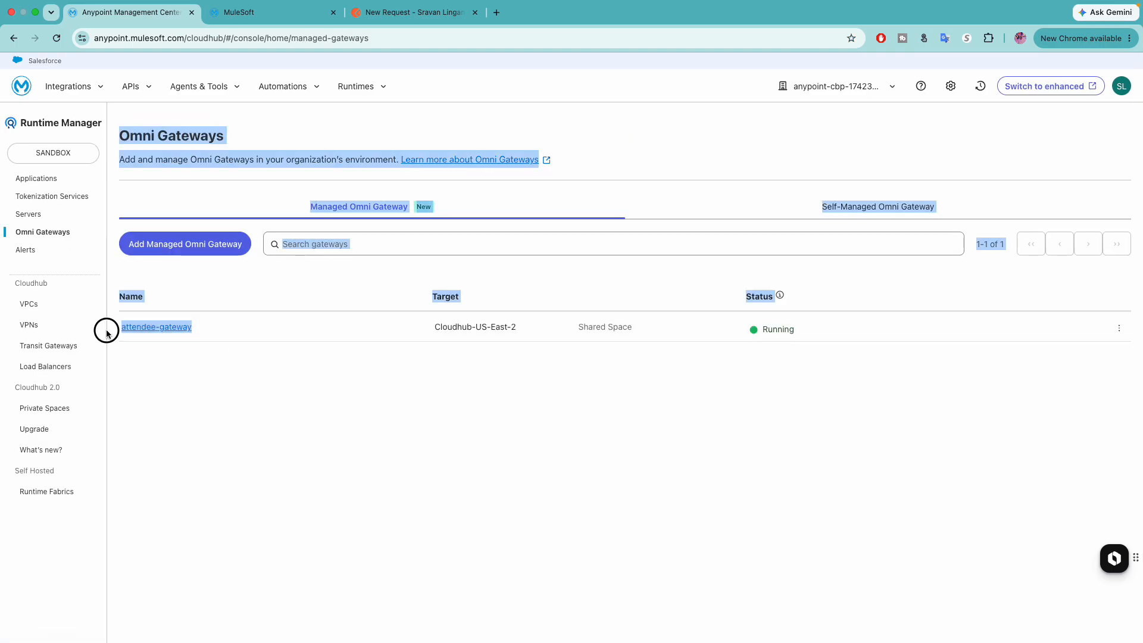
click(277, 11)
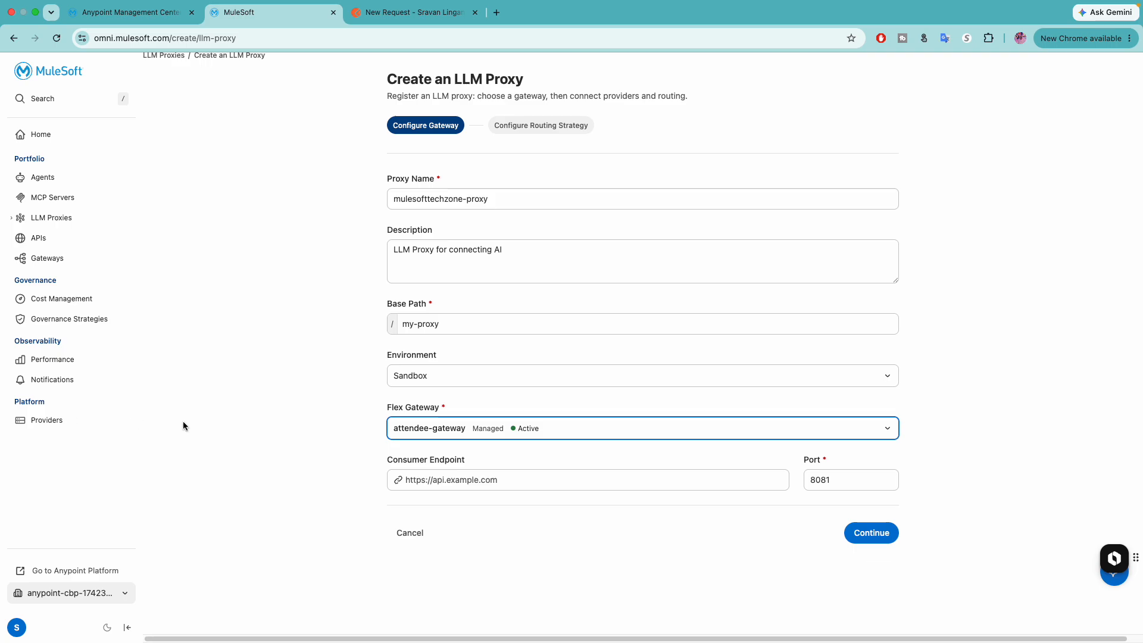
Copy attendee-gateway's public endpoint from its dashboard and enter it as the proxy's consumer endpoint with /my-proxy appended.
click(126, 13)
click(156, 327)
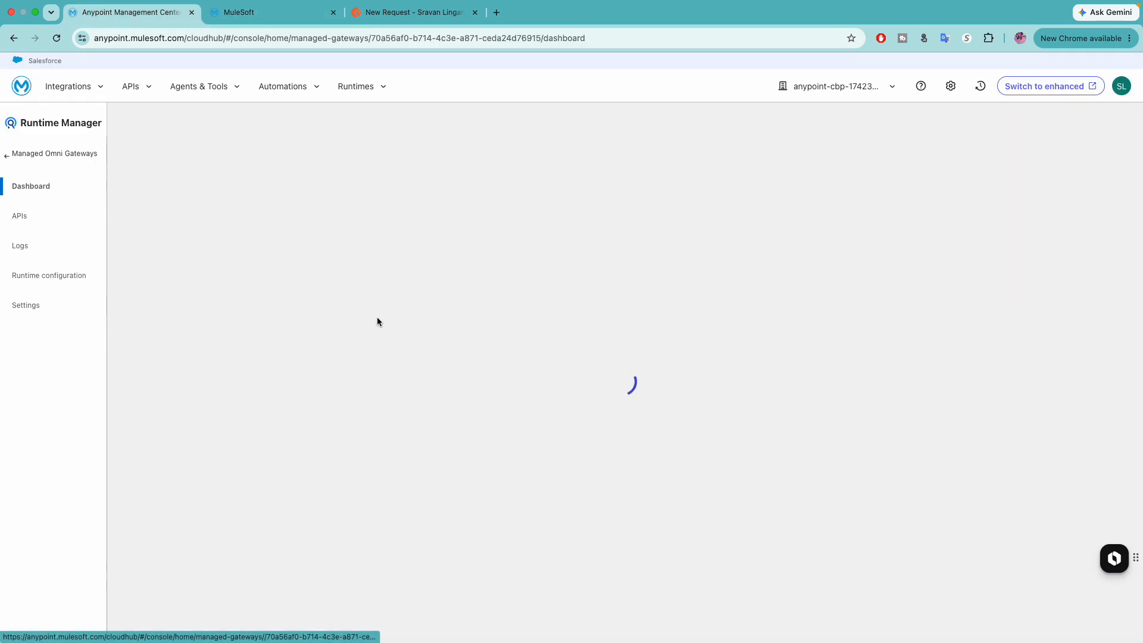
click(738, 193)
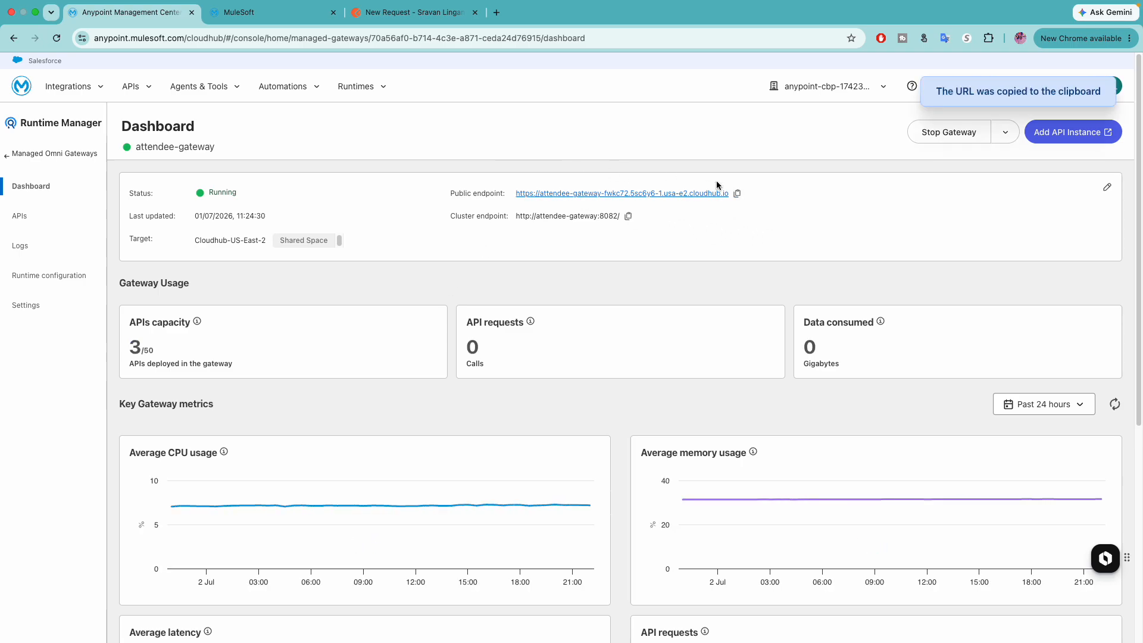
click(308, 13)
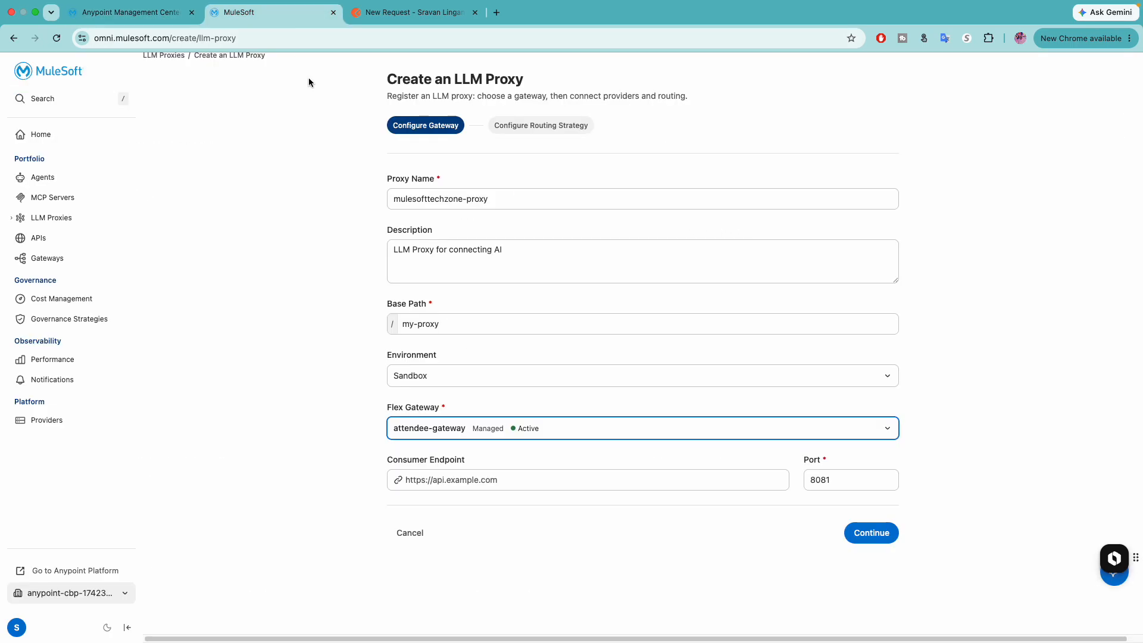
click(513, 483)
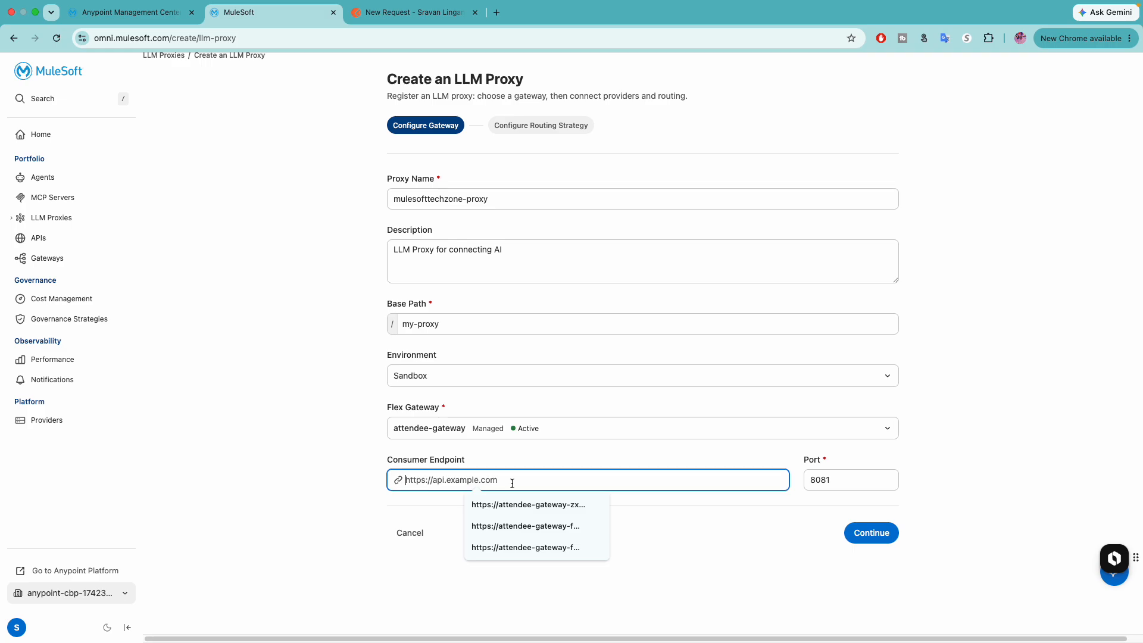
key(super+v)
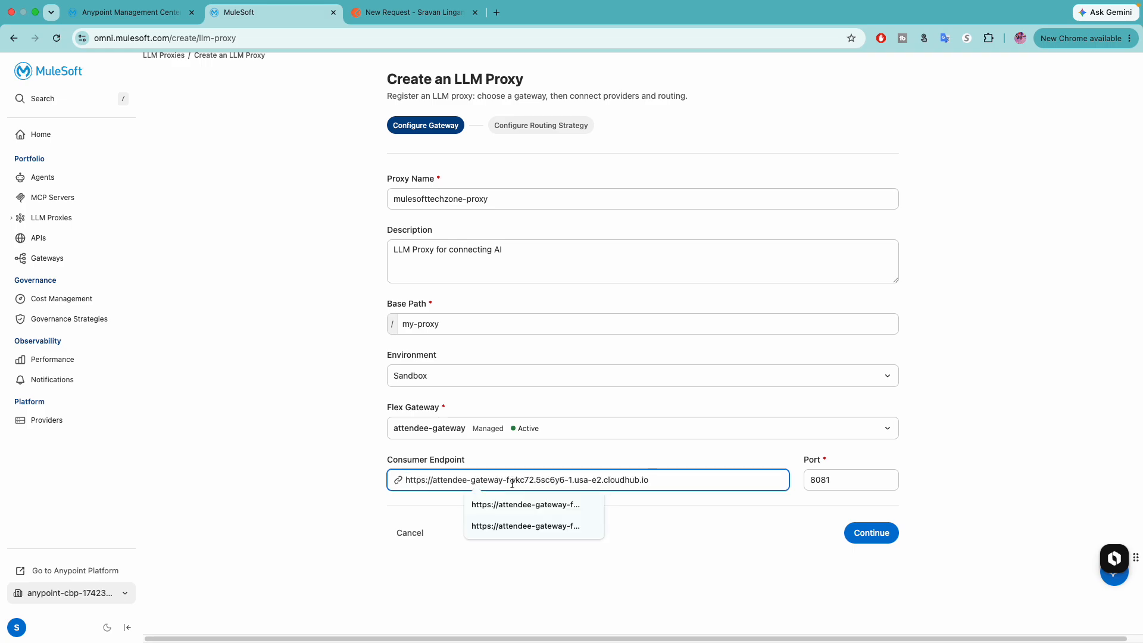
text(/my-proxy)
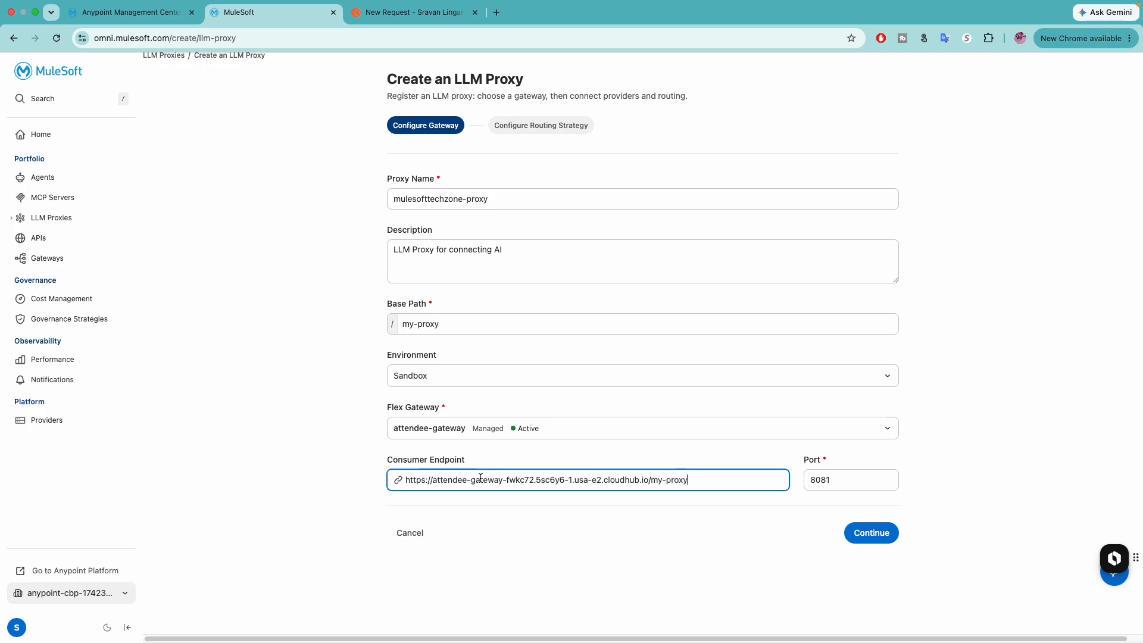
Review the consumer endpoint against the gateway's public endpoint and continue to the routing strategy configuration.
click(648, 479)
drag(648, 479, 378, 463)
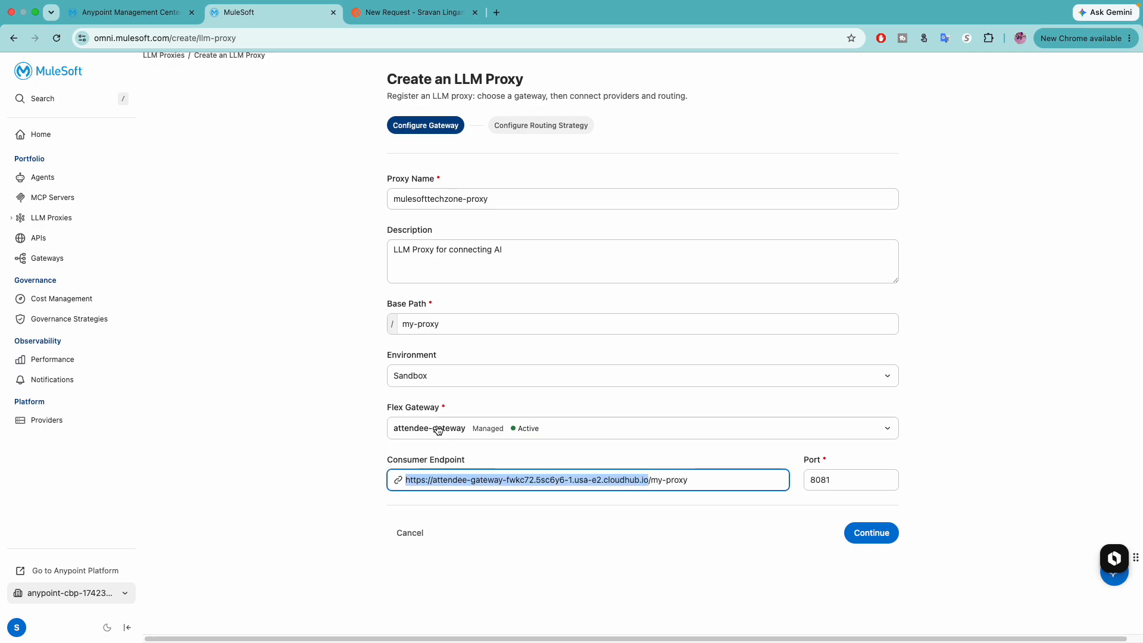
click(152, 12)
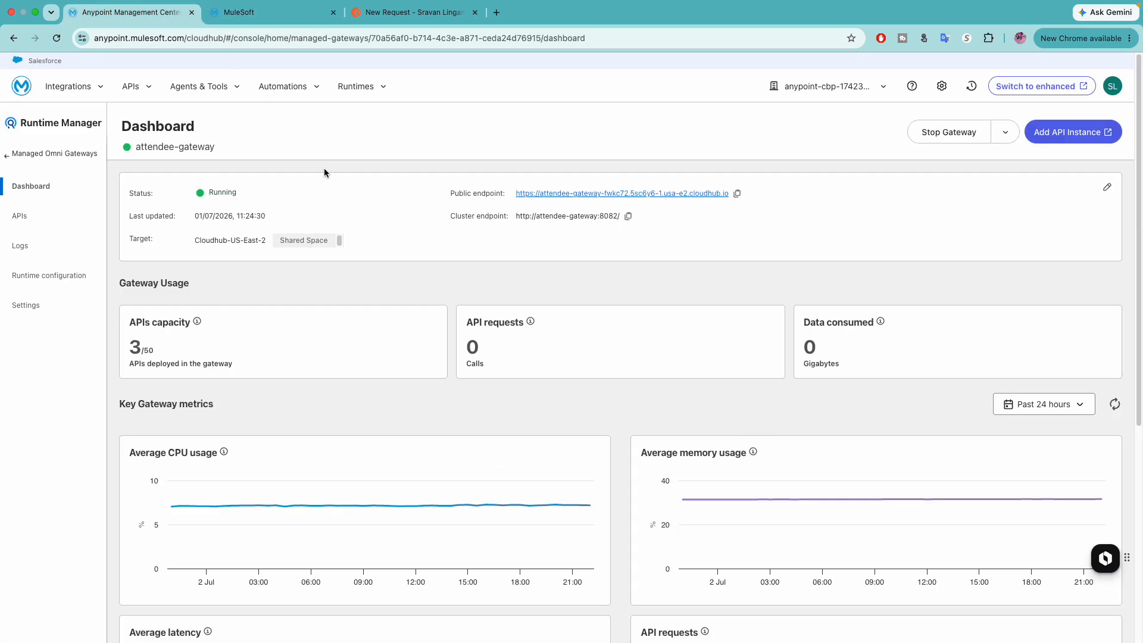
click(738, 194)
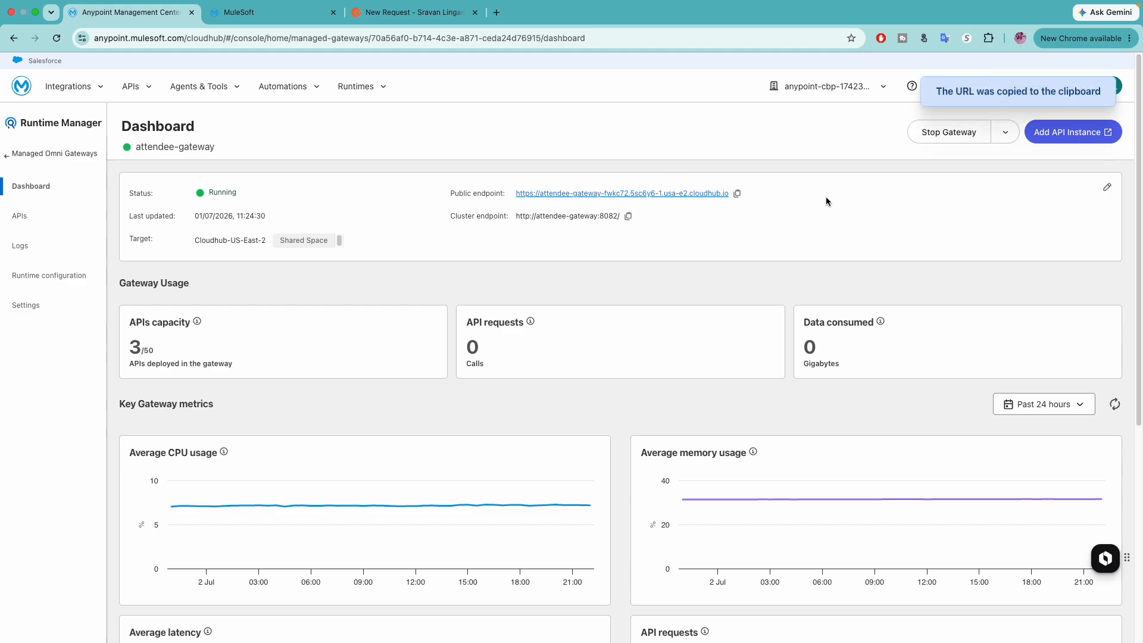
click(278, 18)
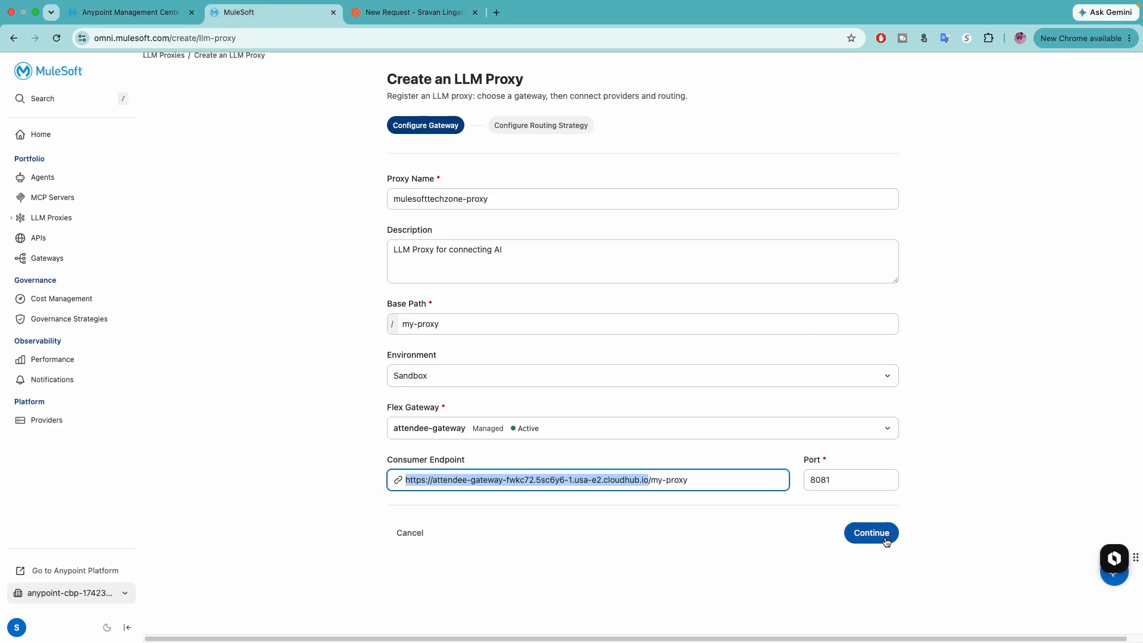
click(871, 533)
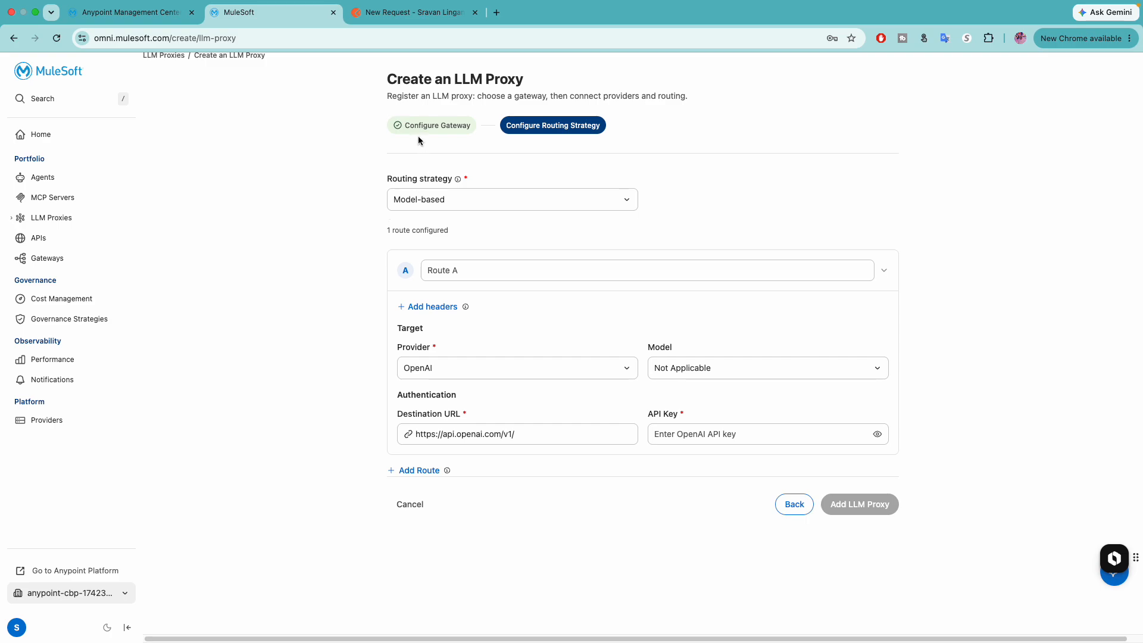
Try the Semantic routing strategy, look at its service routing setup, and set the strategy back to Model-based.
drag(393, 178, 442, 178)
click(409, 200)
click(352, 206)
click(458, 206)
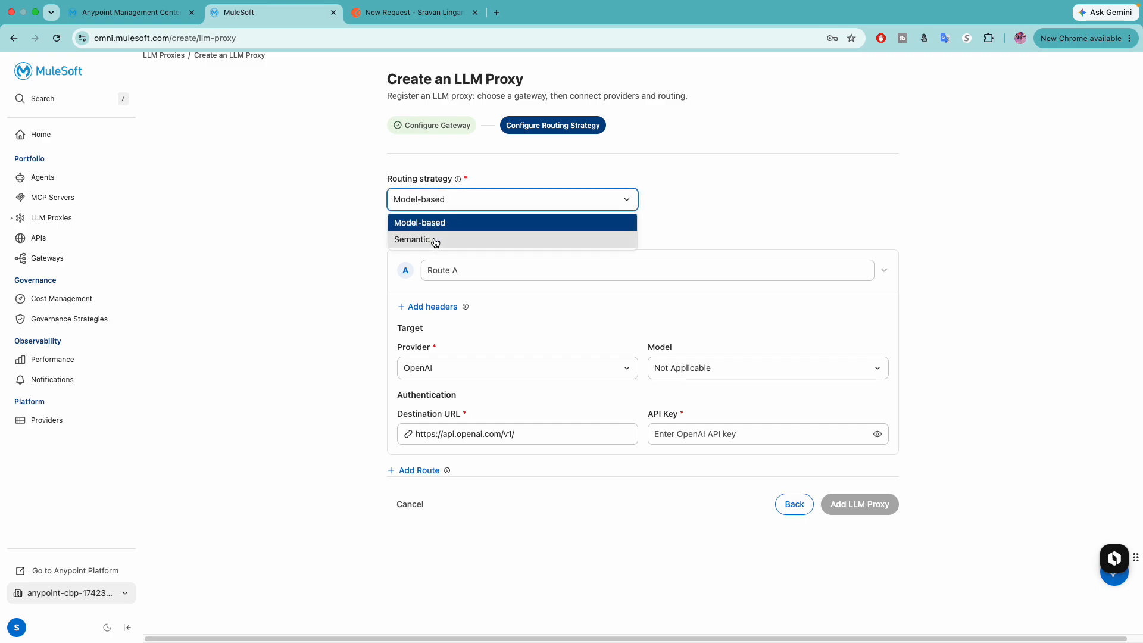
click(437, 240)
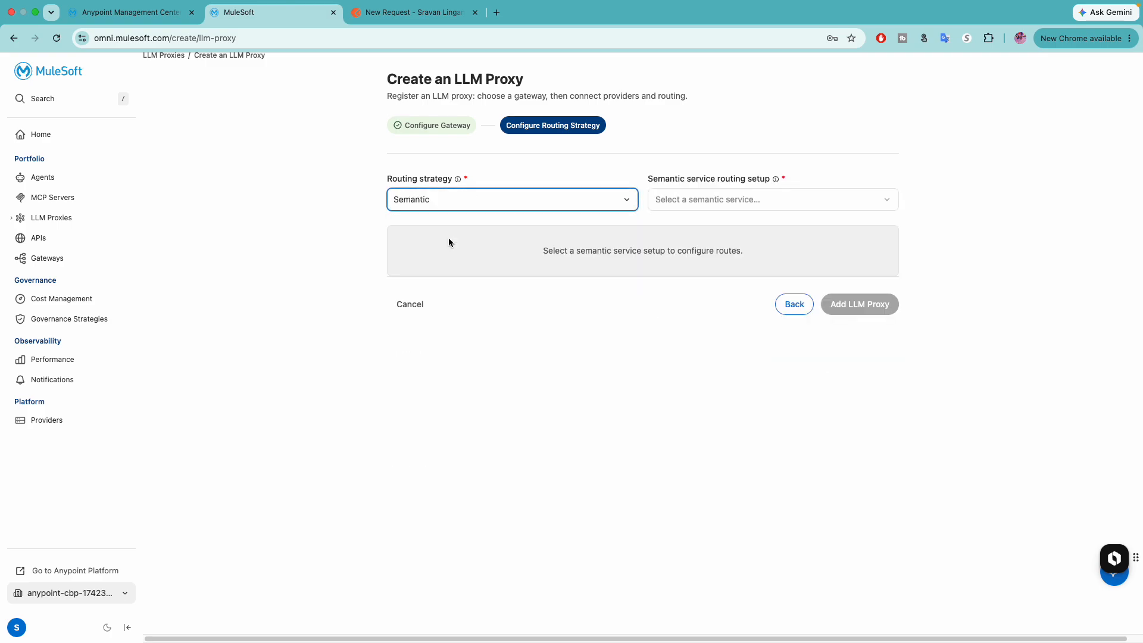
click(758, 202)
click(517, 199)
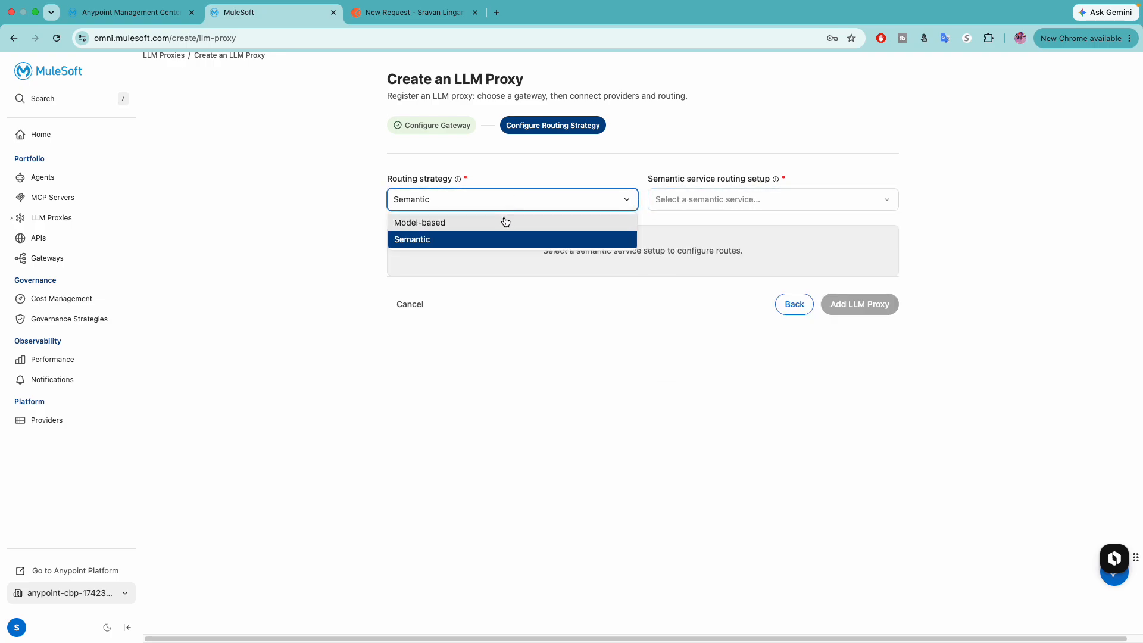
click(505, 224)
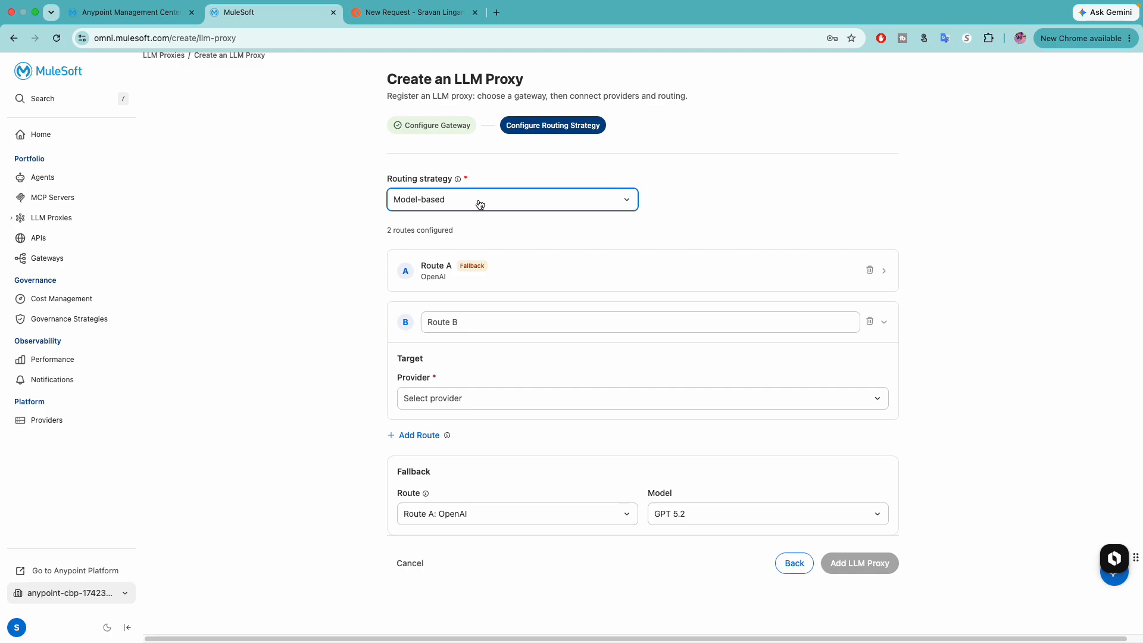
Show the Semantic routing strategy once more and reselect Model-based.
click(479, 205)
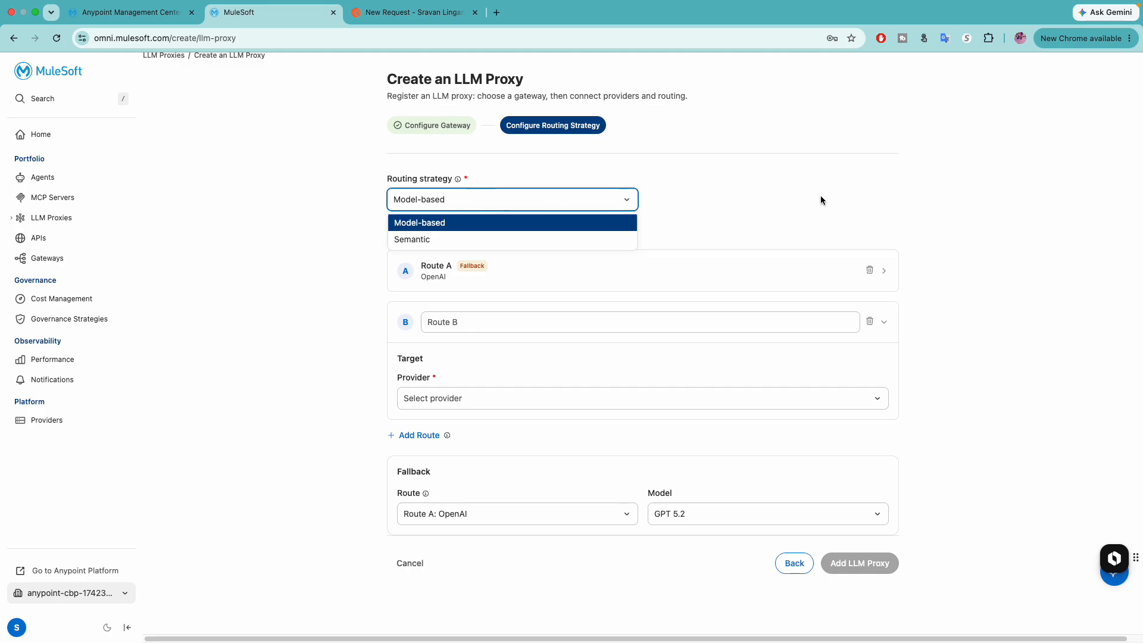
click(492, 239)
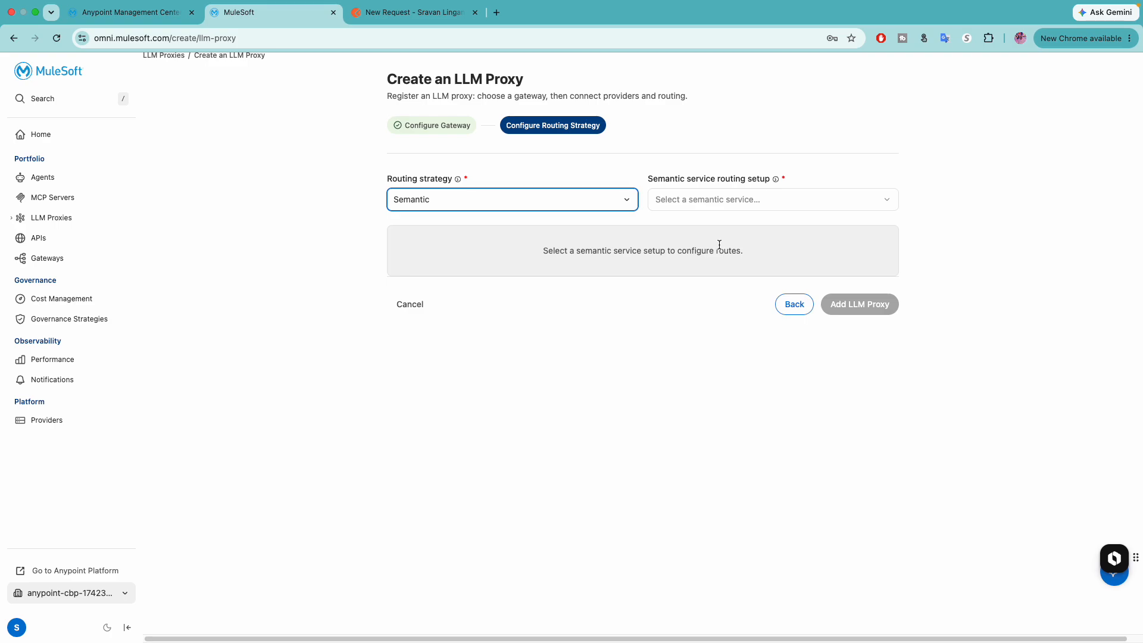
click(513, 202)
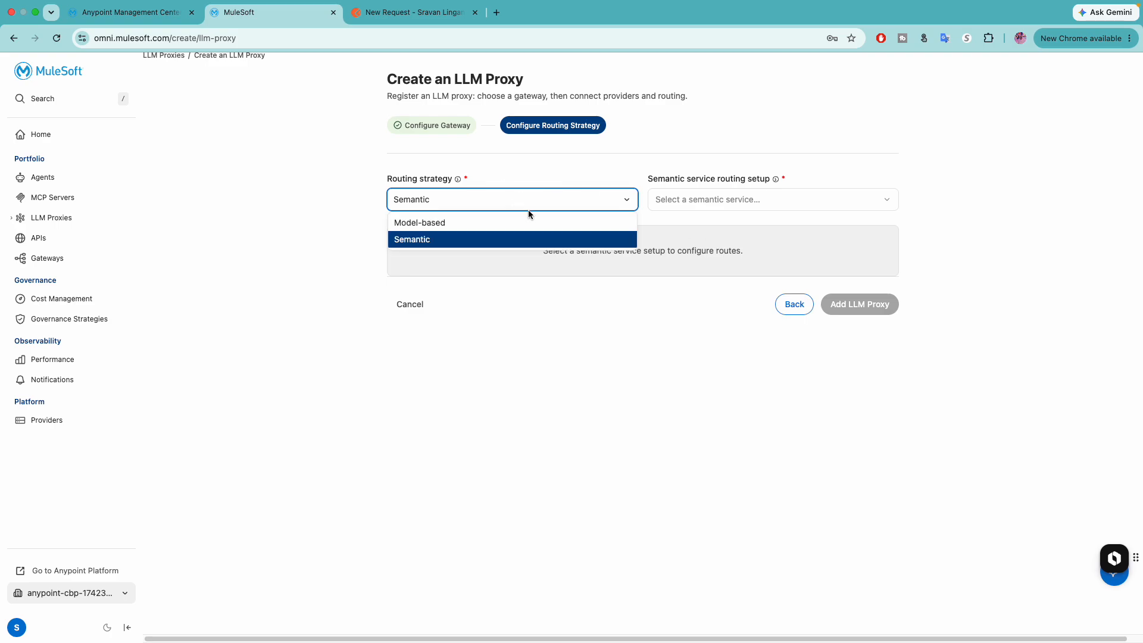
click(504, 226)
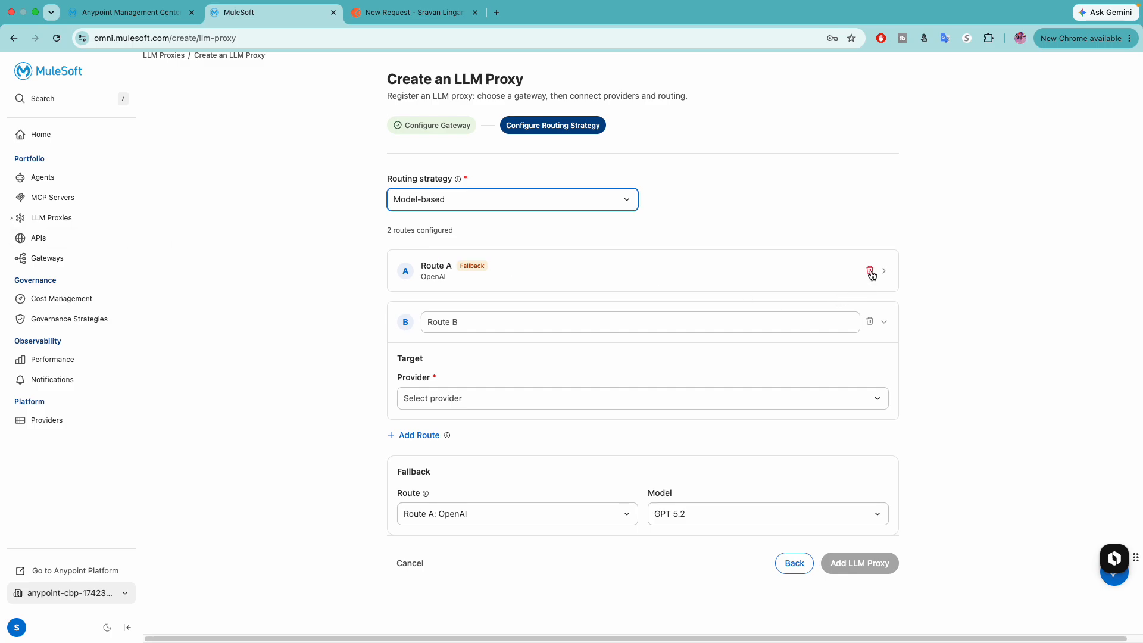
Delete the preset OpenAI route and set the remaining Route A to provider OpenAI with model GPT 4o Mini.
click(789, 279)
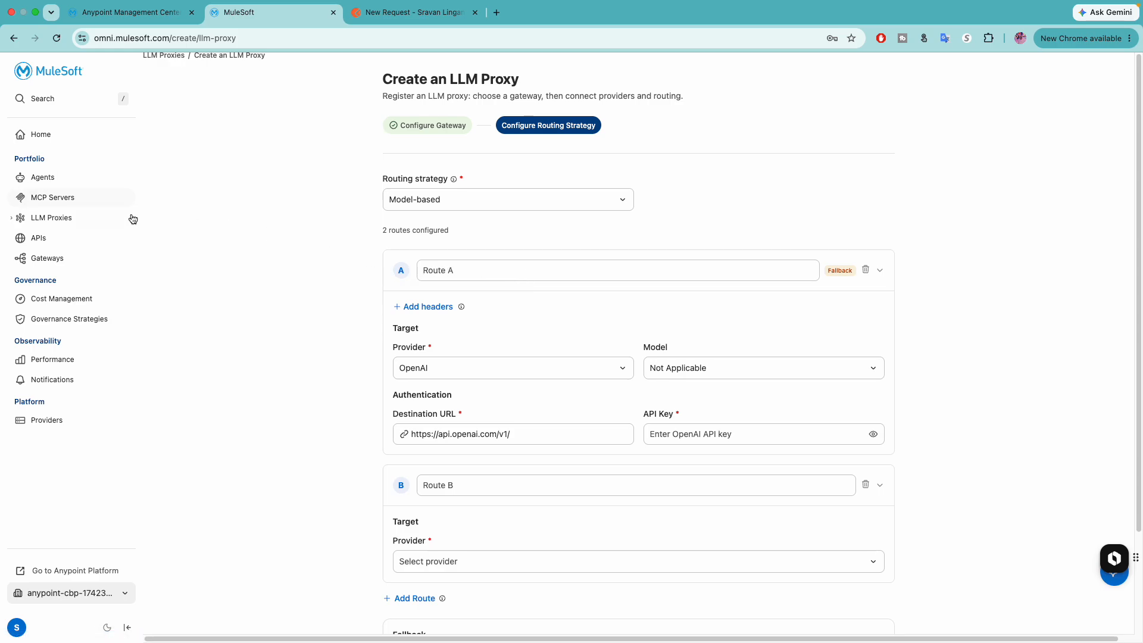
click(867, 270)
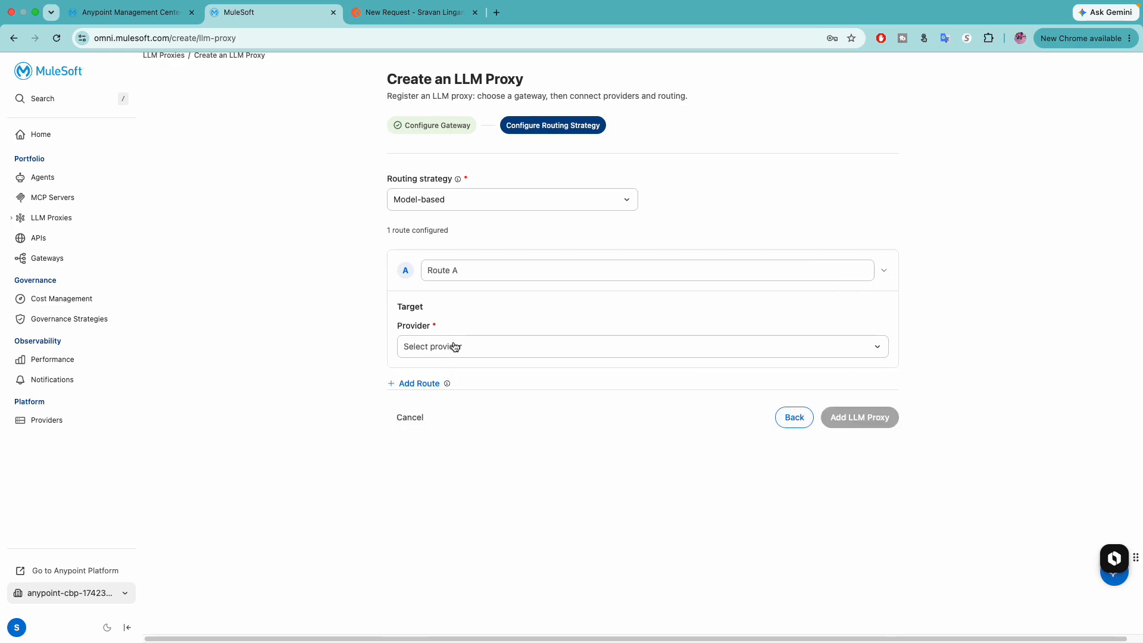
click(474, 348)
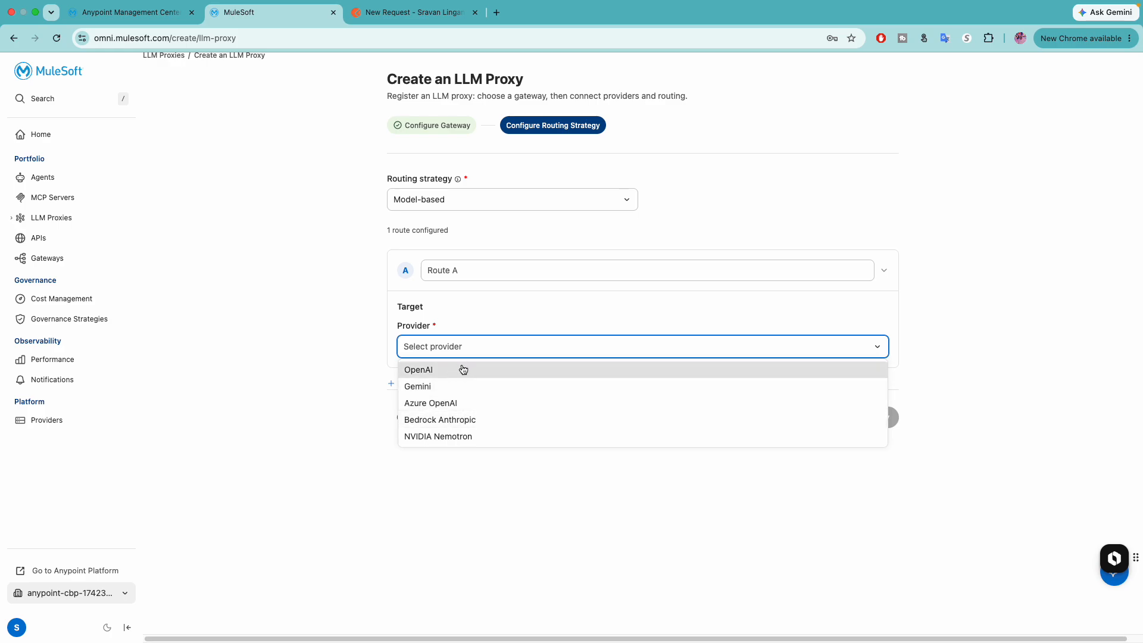
click(464, 370)
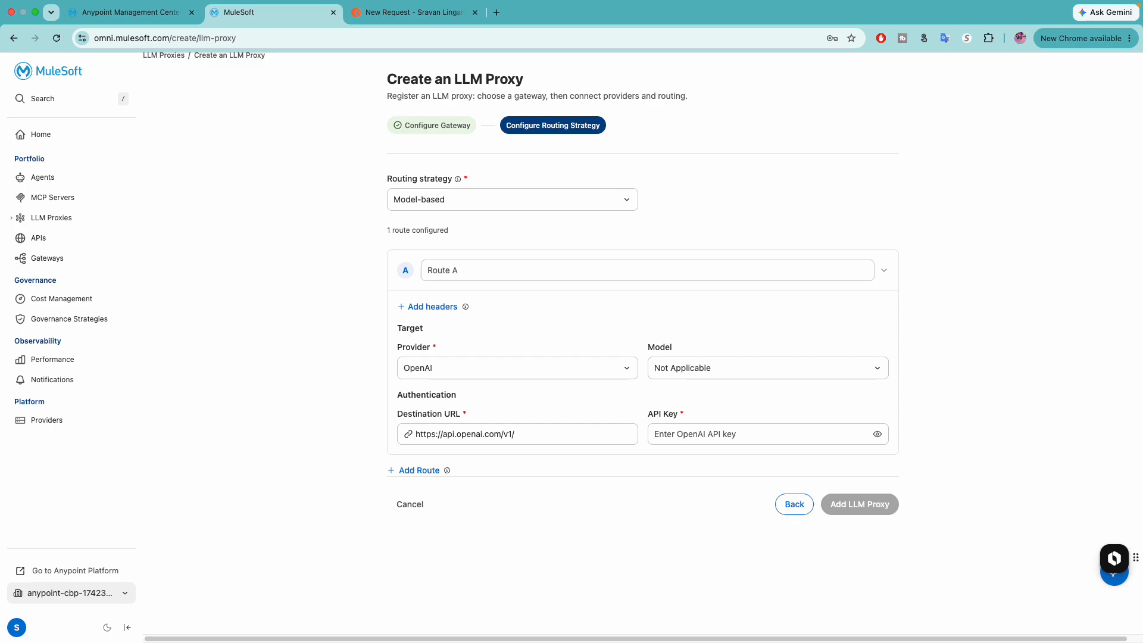
click(772, 375)
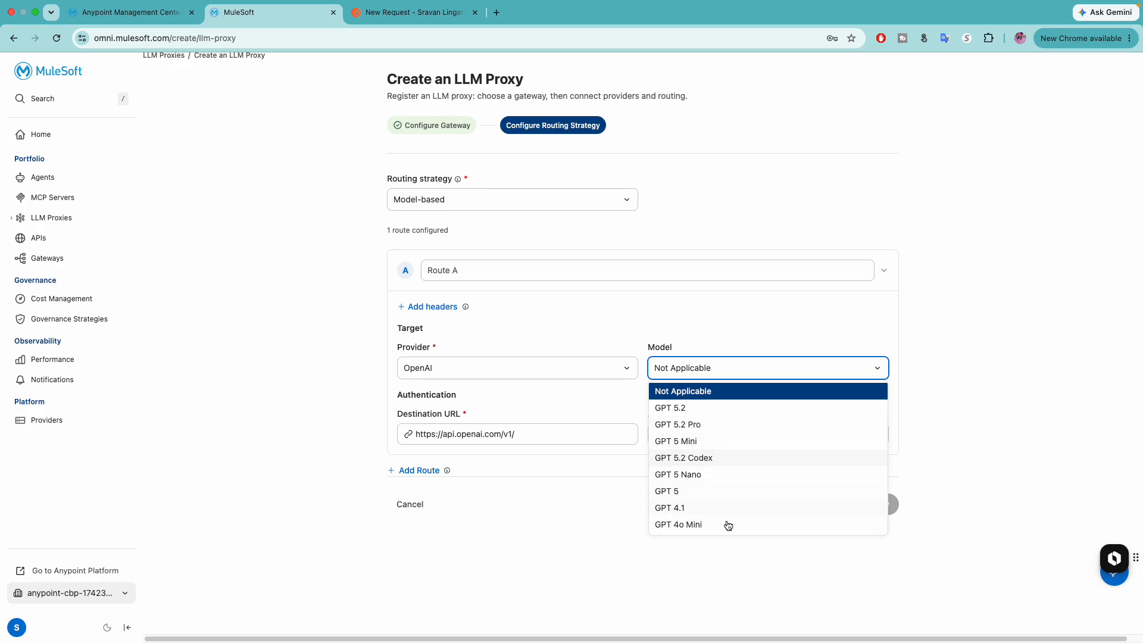
click(728, 525)
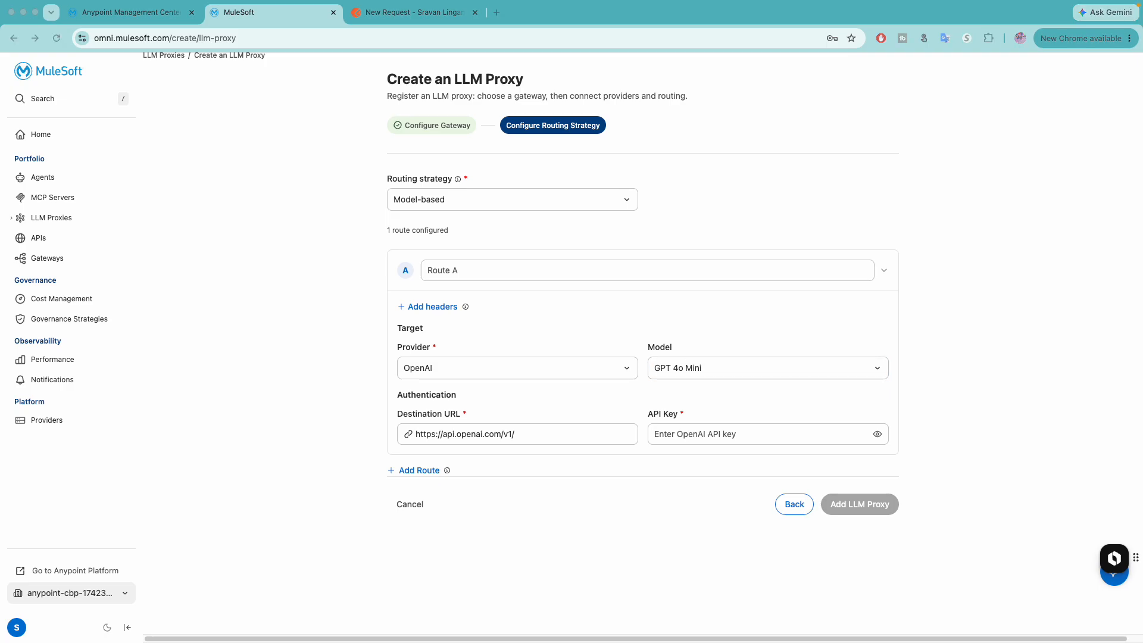
click(484, 434)
key(super+v)
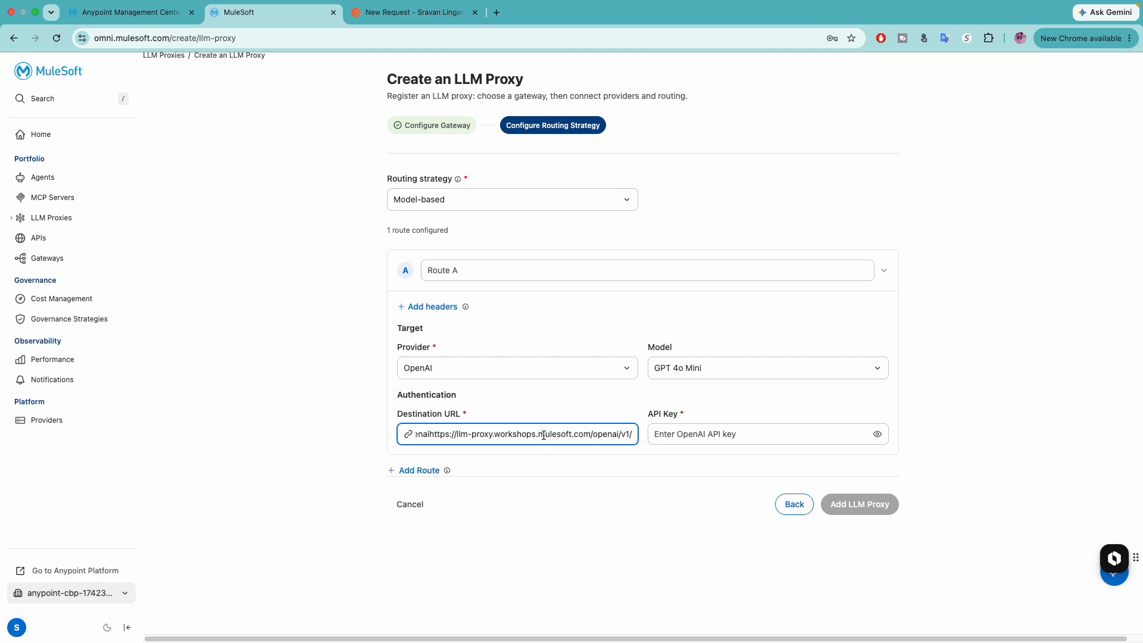
click(426, 437)
text(https://api.opena)
text(i)
key(super+shift+Left)
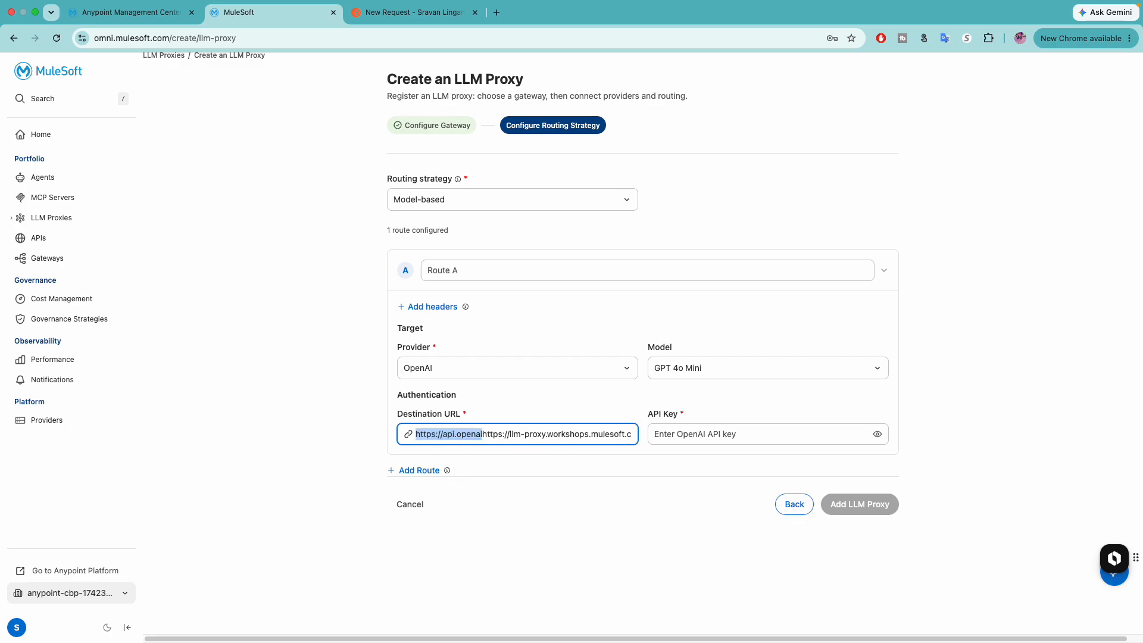
key(BackSpace)
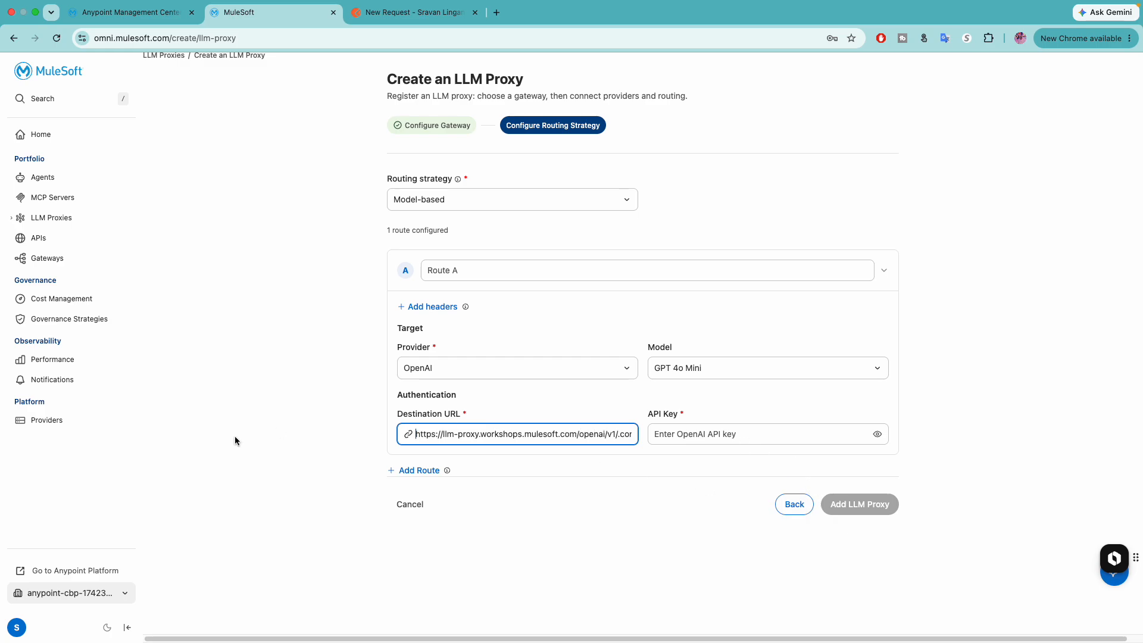
Copy the OpenAI API key from its source and paste it into Route A's API Key field.
key(super+Tab)
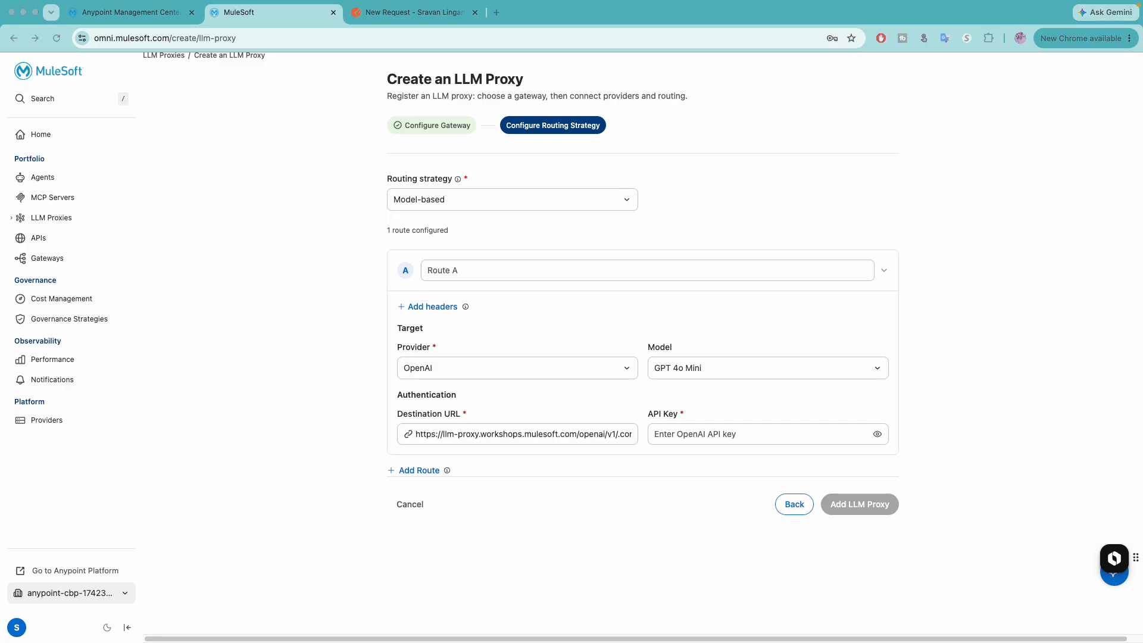
click(732, 434)
key(super+v)
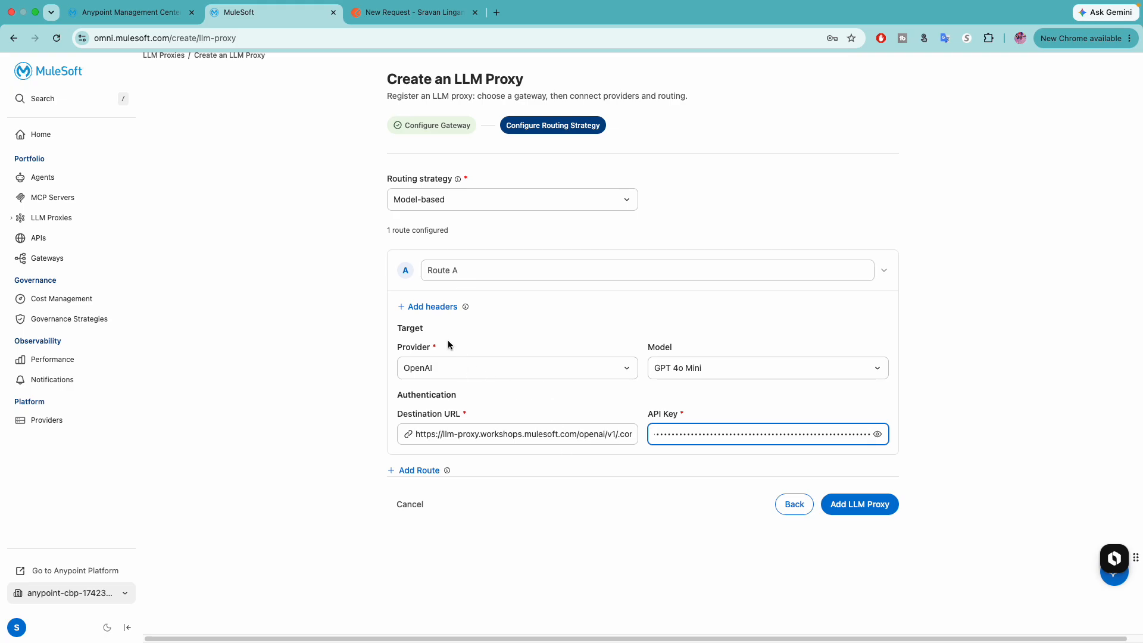
Glance at the attendee-gateway dashboard, then add the configured LLM proxy, declining the browser's offer to save the password.
click(122, 14)
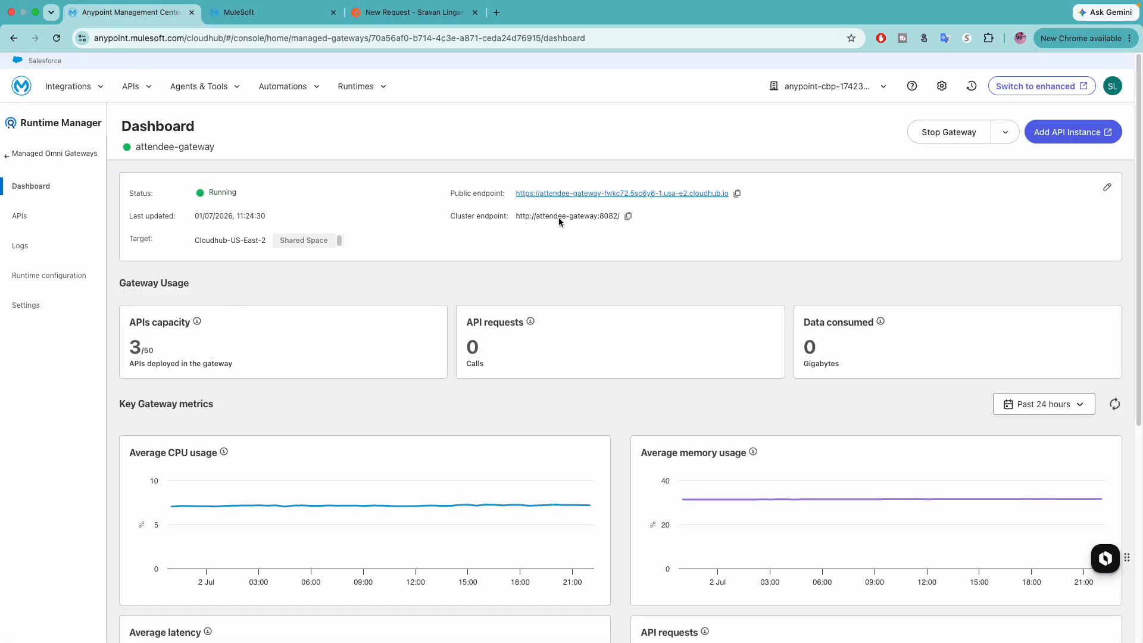
click(261, 13)
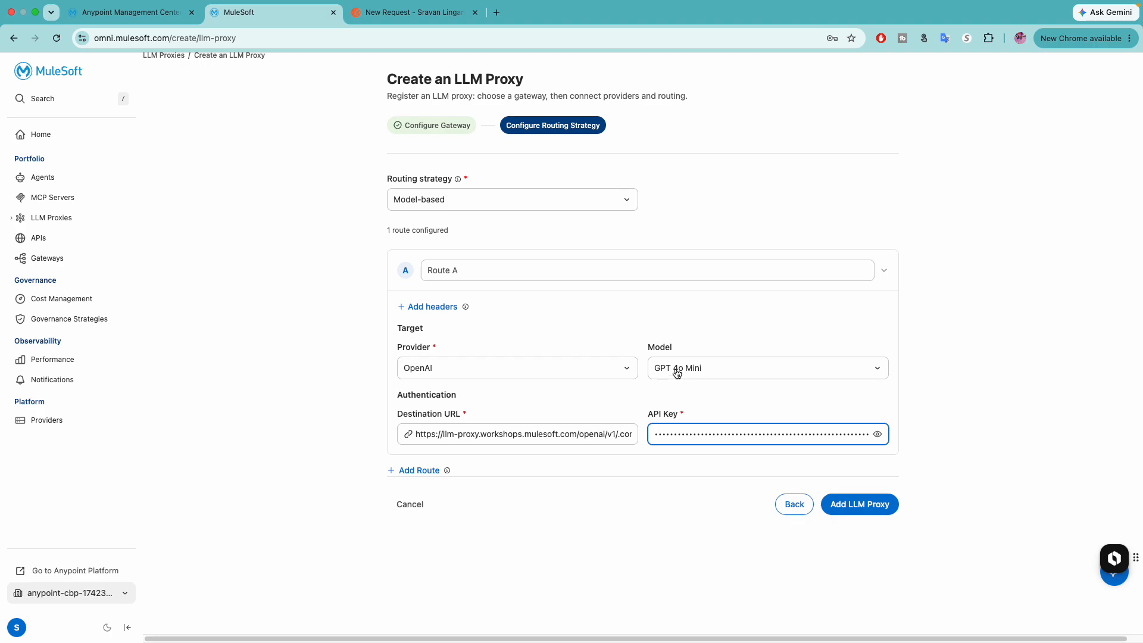
click(858, 503)
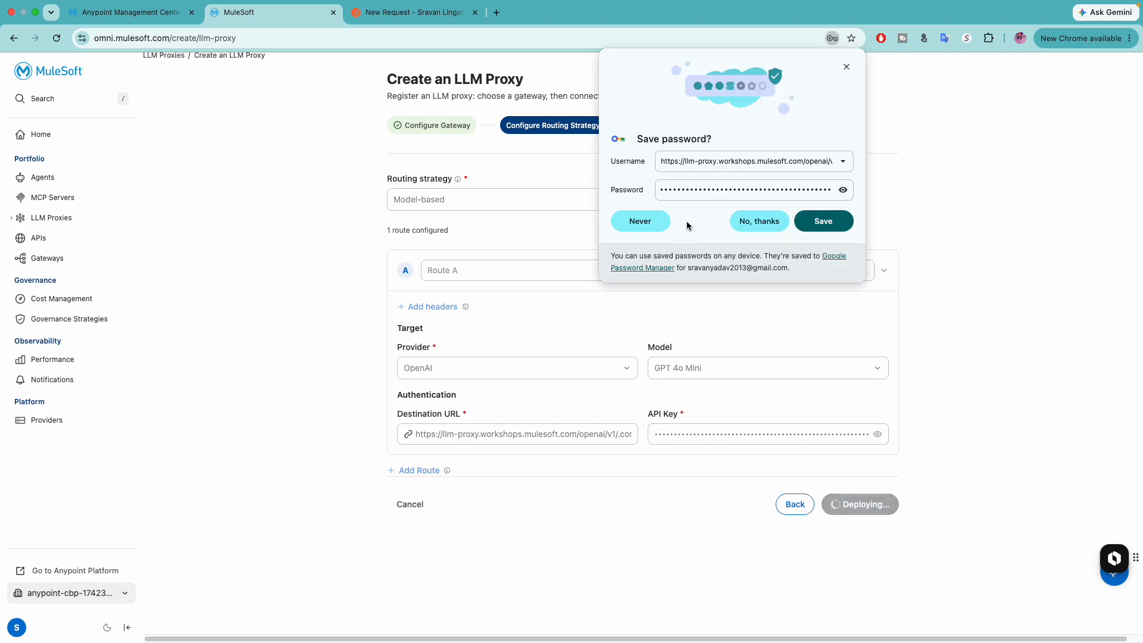
click(780, 227)
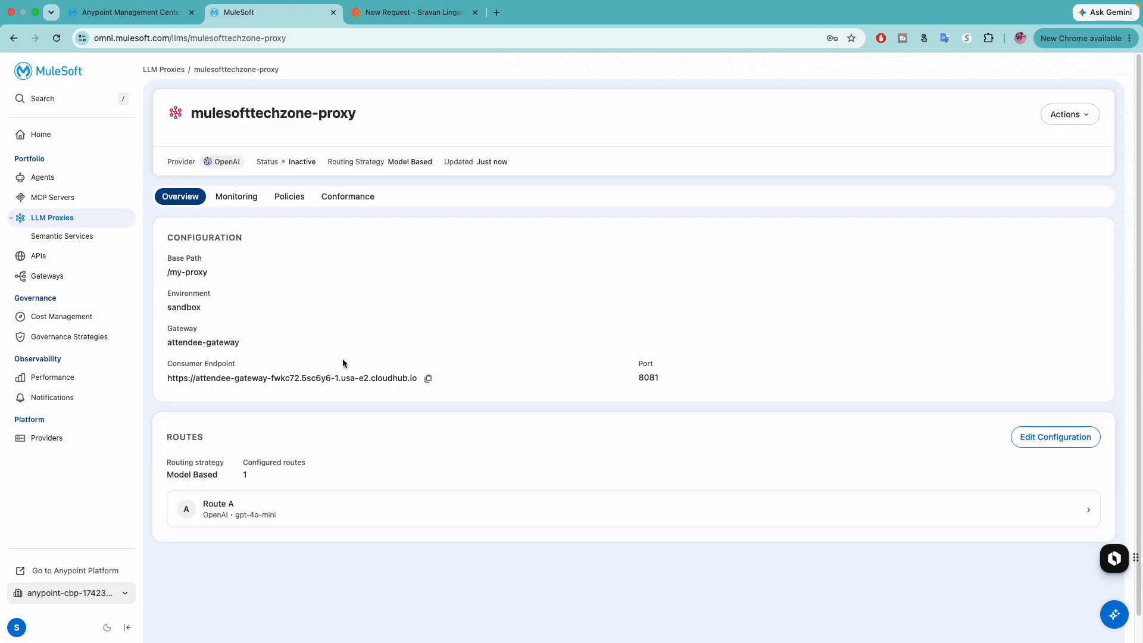
Open the new proxy's Exchange page in the background and reload its overview to check the deployment status.
double_click(288, 164)
click(1066, 114)
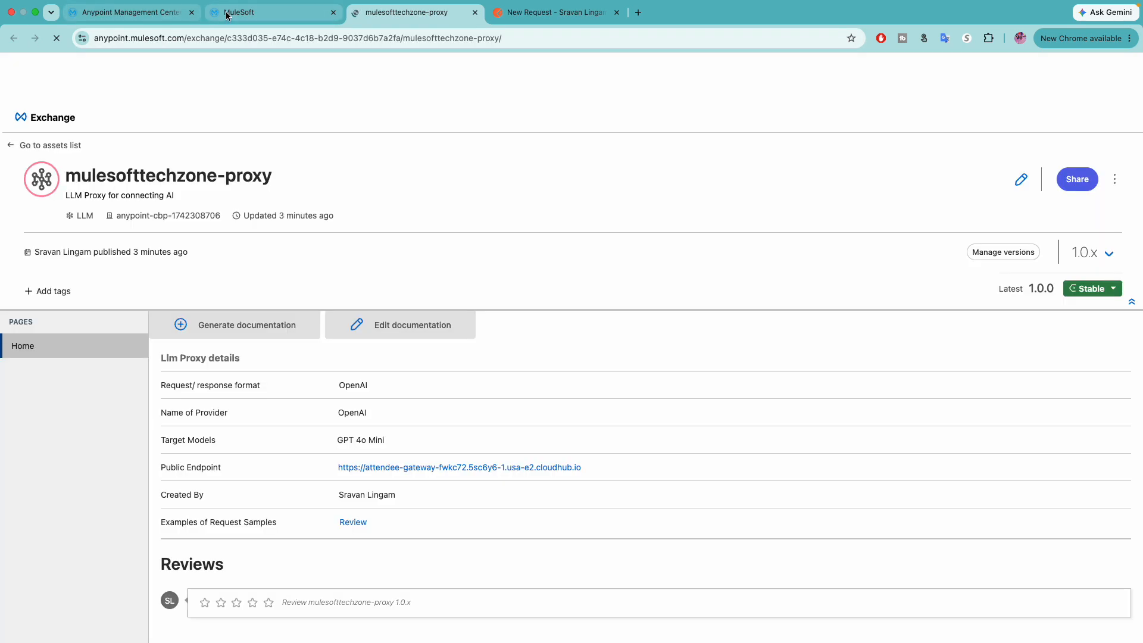
click(227, 18)
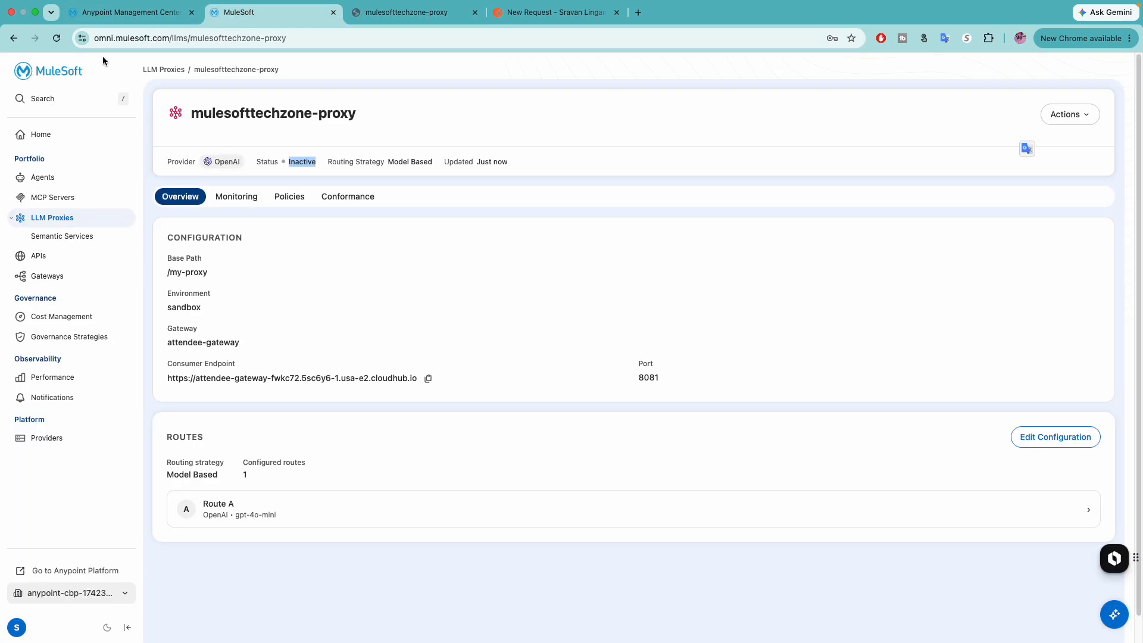
click(53, 37)
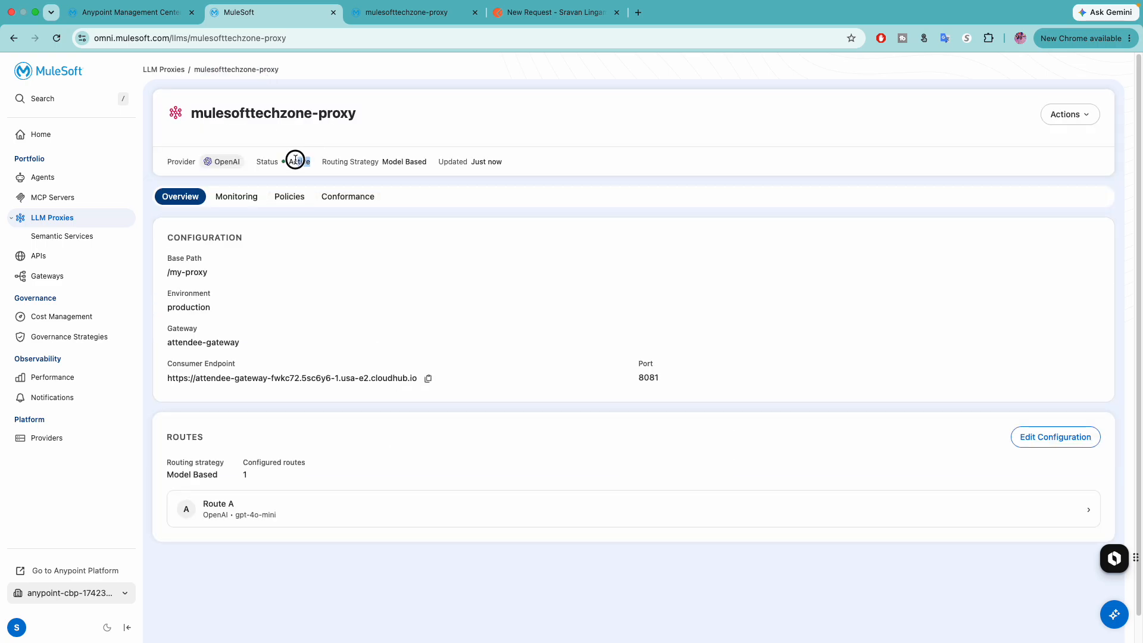
Review the LLM proxy details on mulesofttechzone-proxy's Exchange page.
click(398, 17)
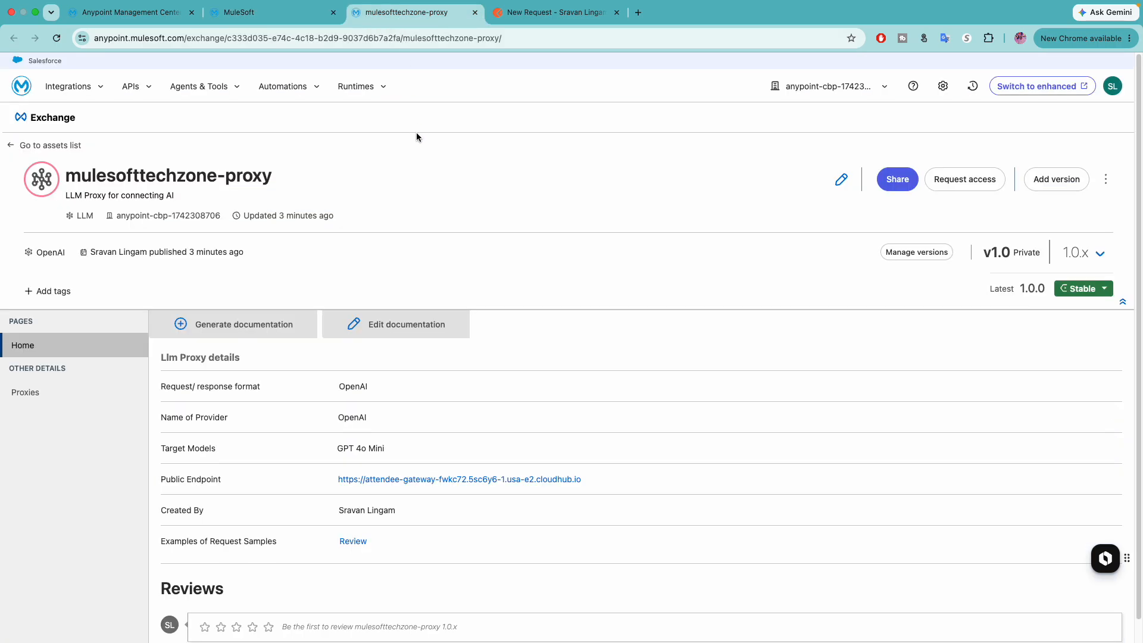
drag(79, 177, 274, 178)
scroll(354, 202, down, 1)
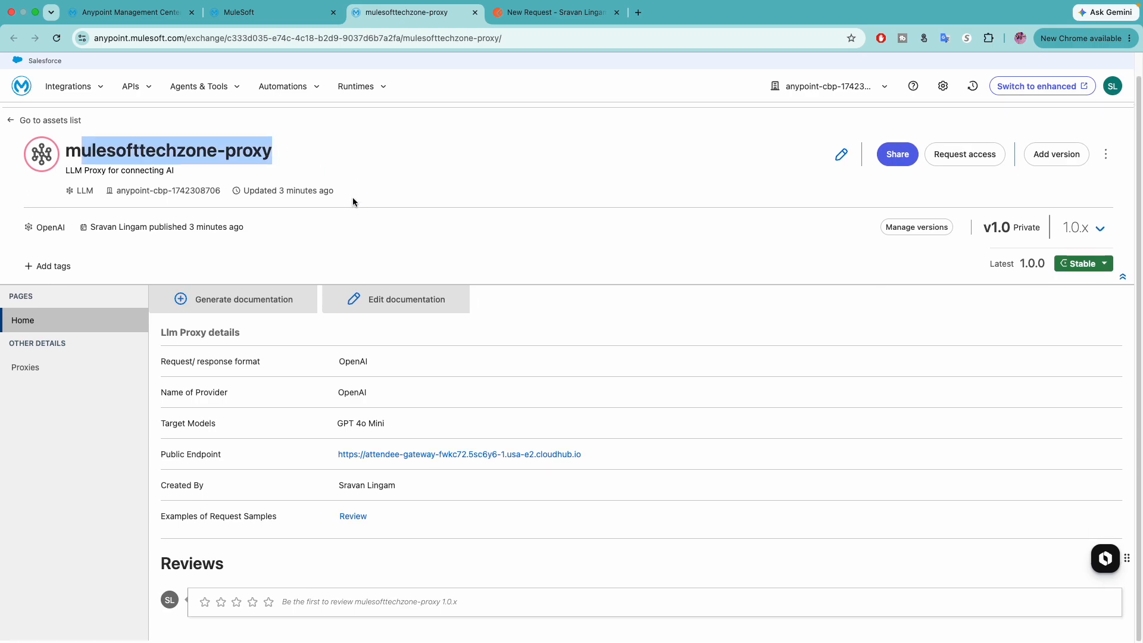
click(374, 370)
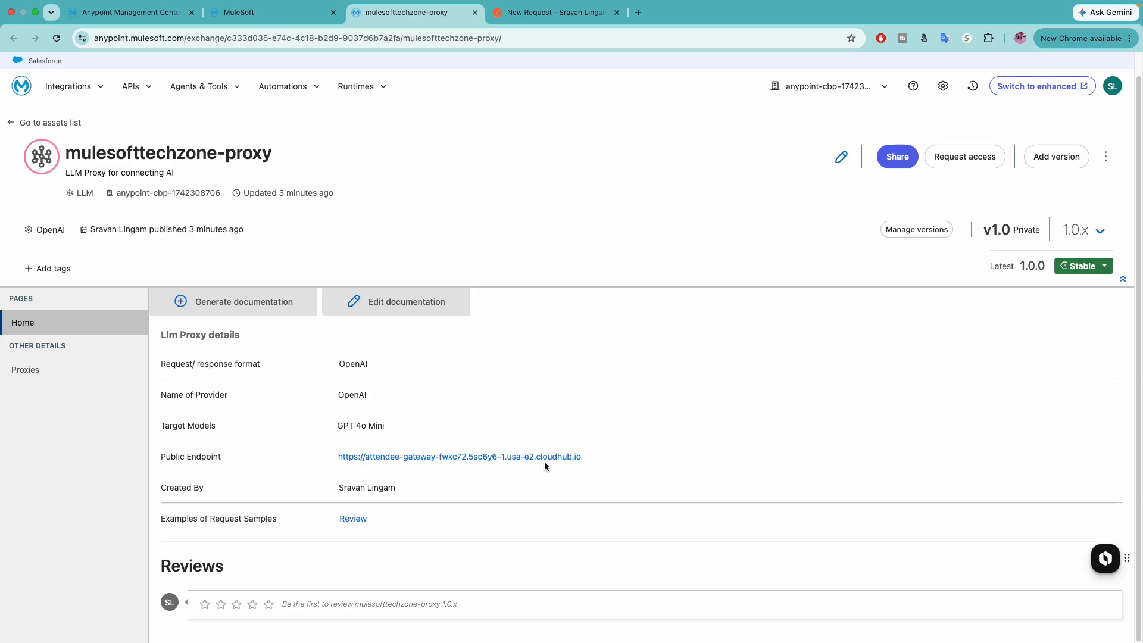
Return to the proxy's overview, look over its configuration and routes, and show its applied policies.
click(249, 19)
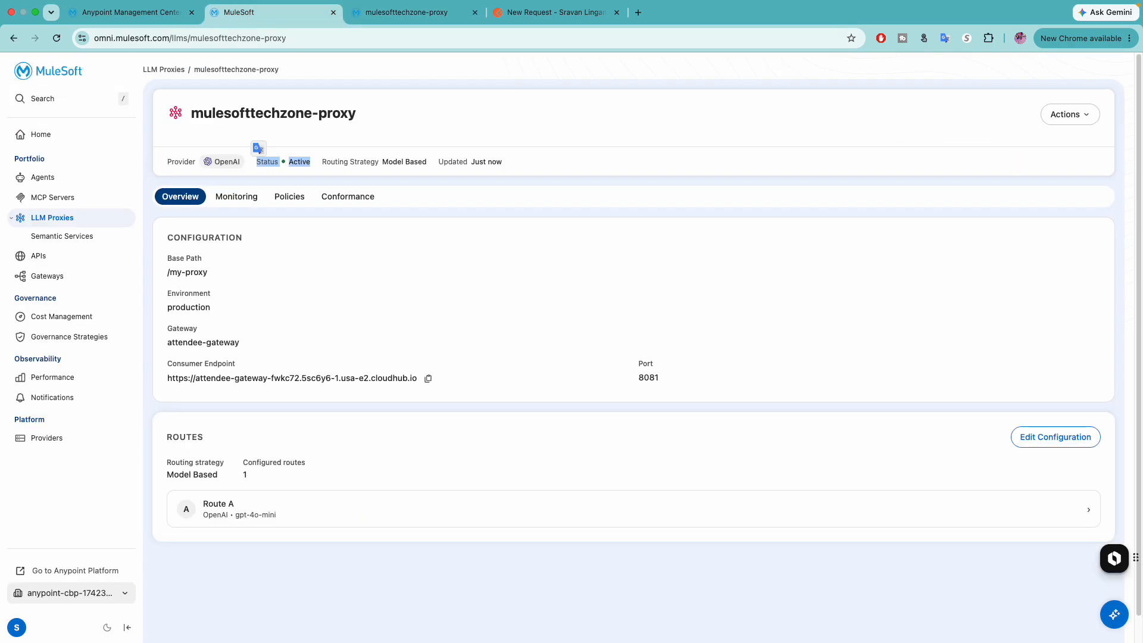
key(super+Tab)
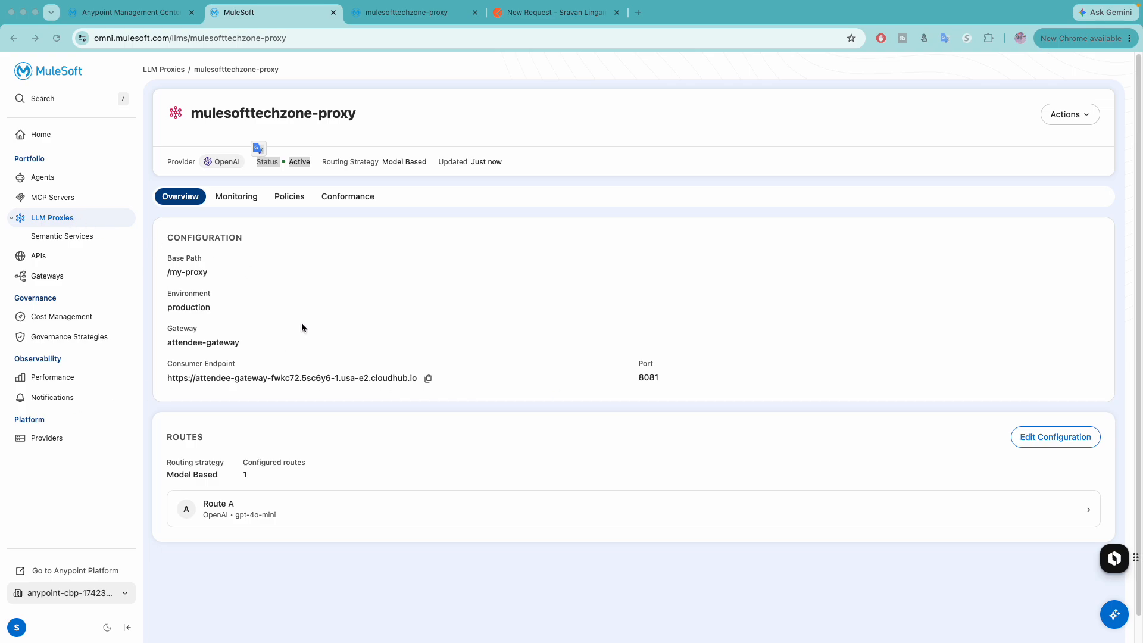
scroll(302, 323, down, 1)
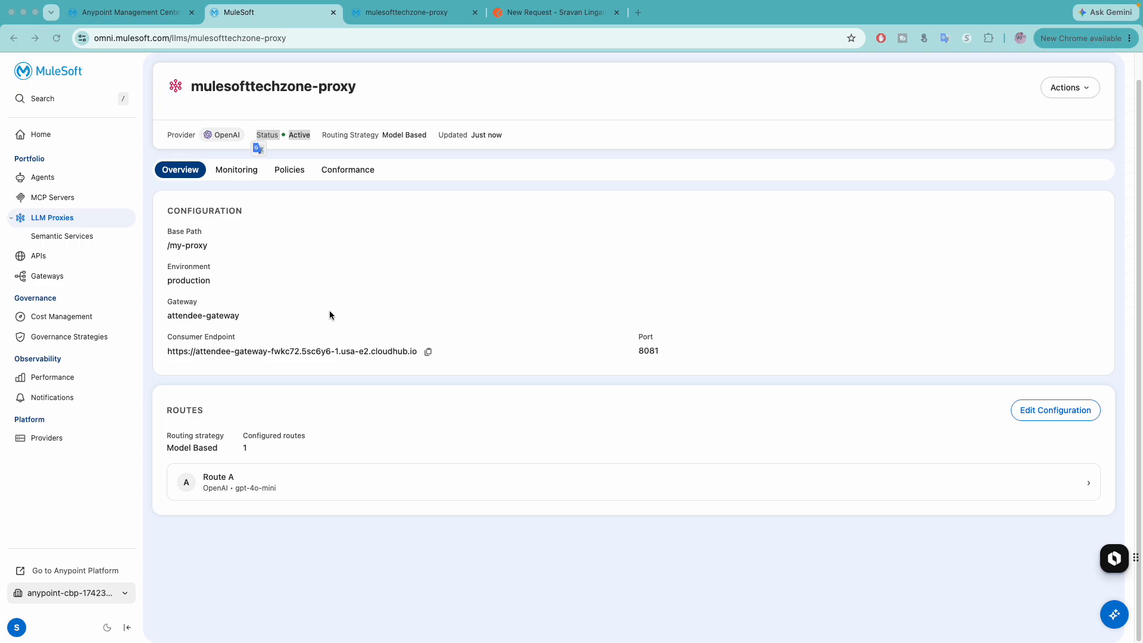
click(295, 171)
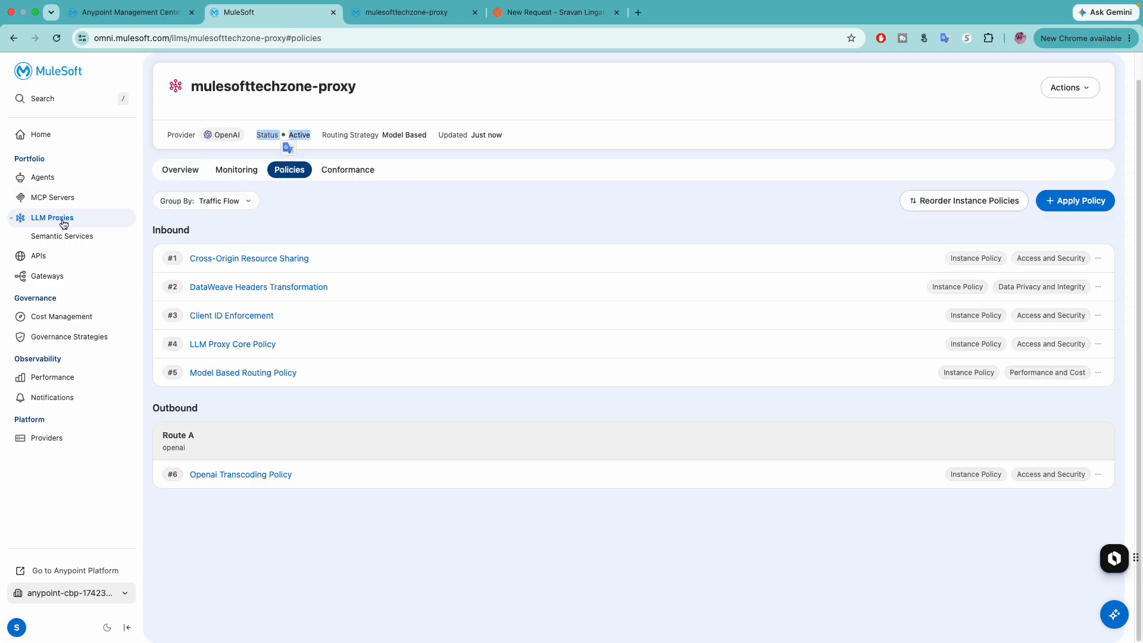
Reopen mulesofttechzone-proxy from the LLM proxies list and examine its inbound and outbound policies.
click(60, 218)
click(234, 161)
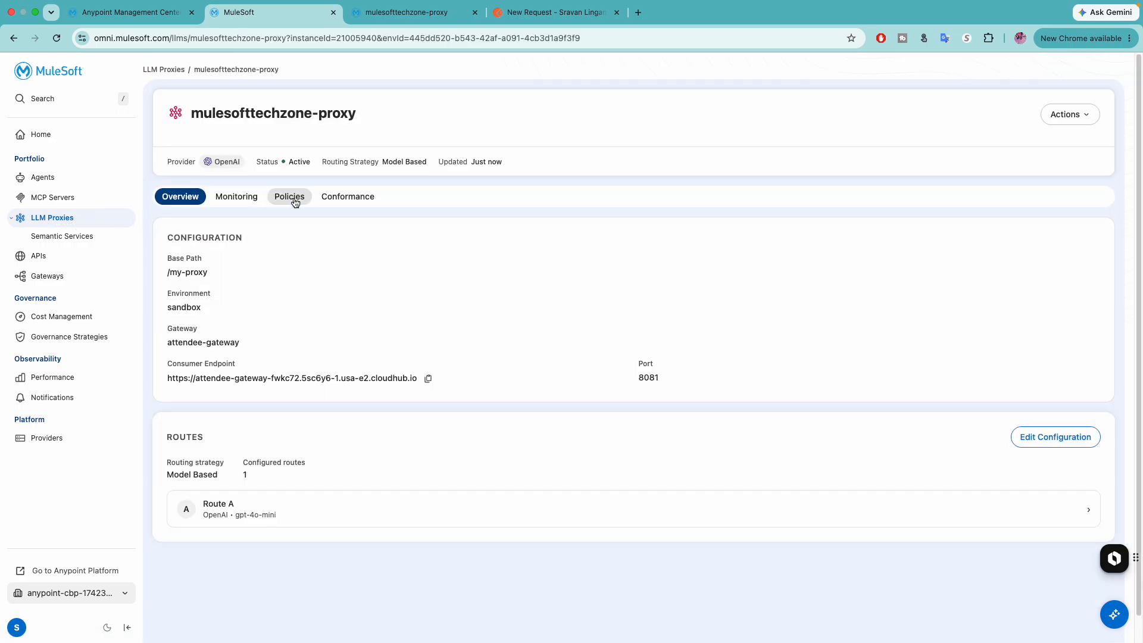
click(292, 197)
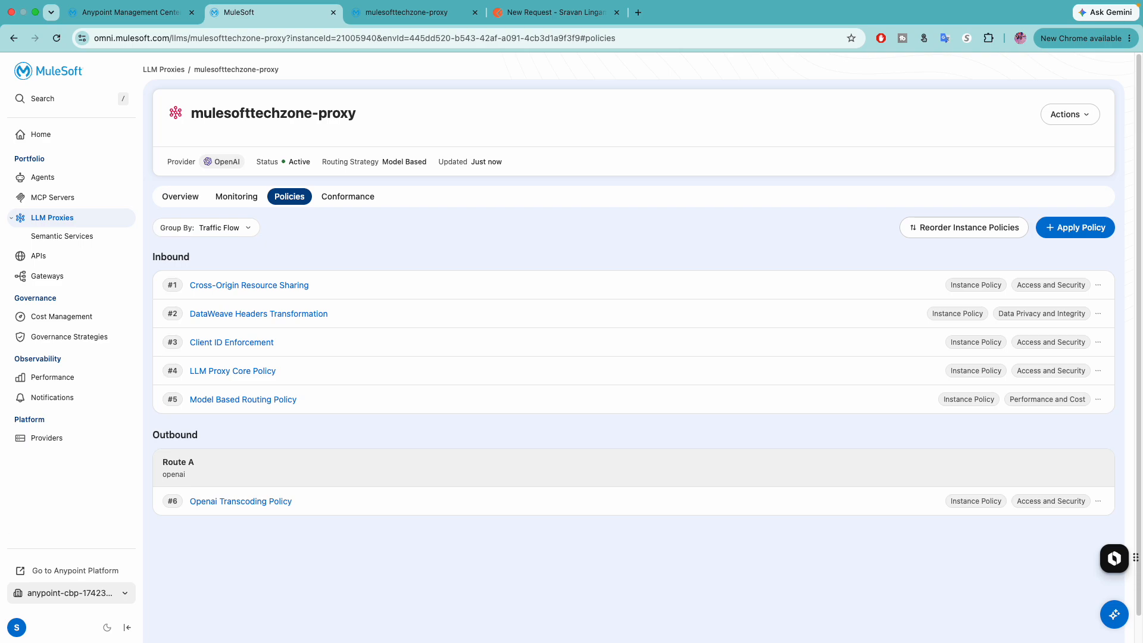
Switch to Anypoint Platform and check mulesofttechzone-proxy's status in API Manager's list of LLM proxies.
click(79, 570)
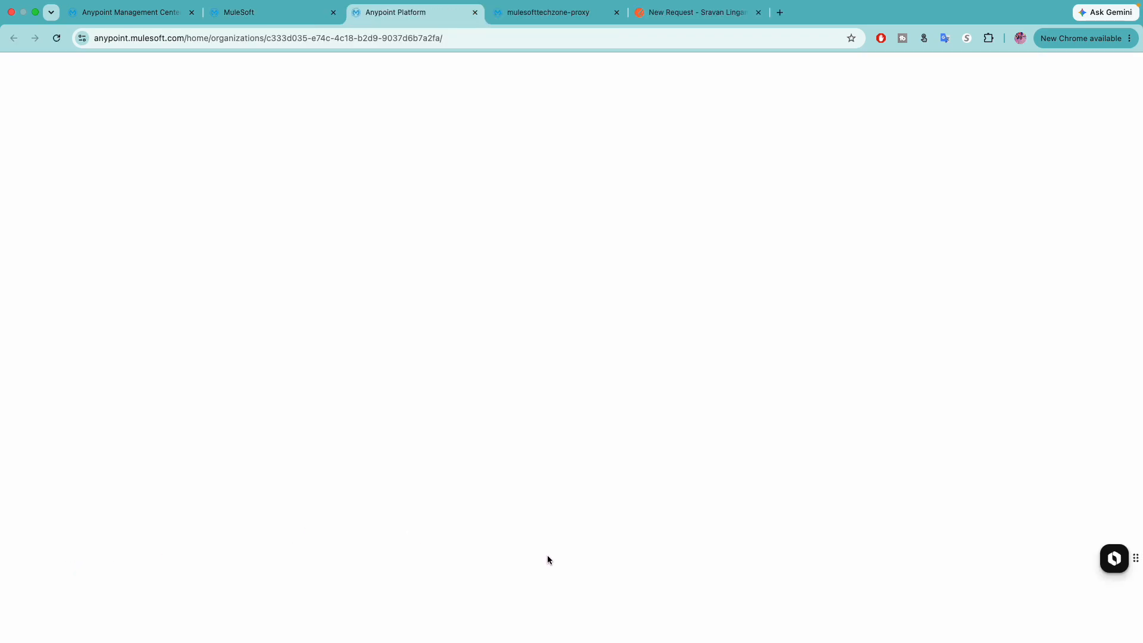
scroll(576, 482, down, 8)
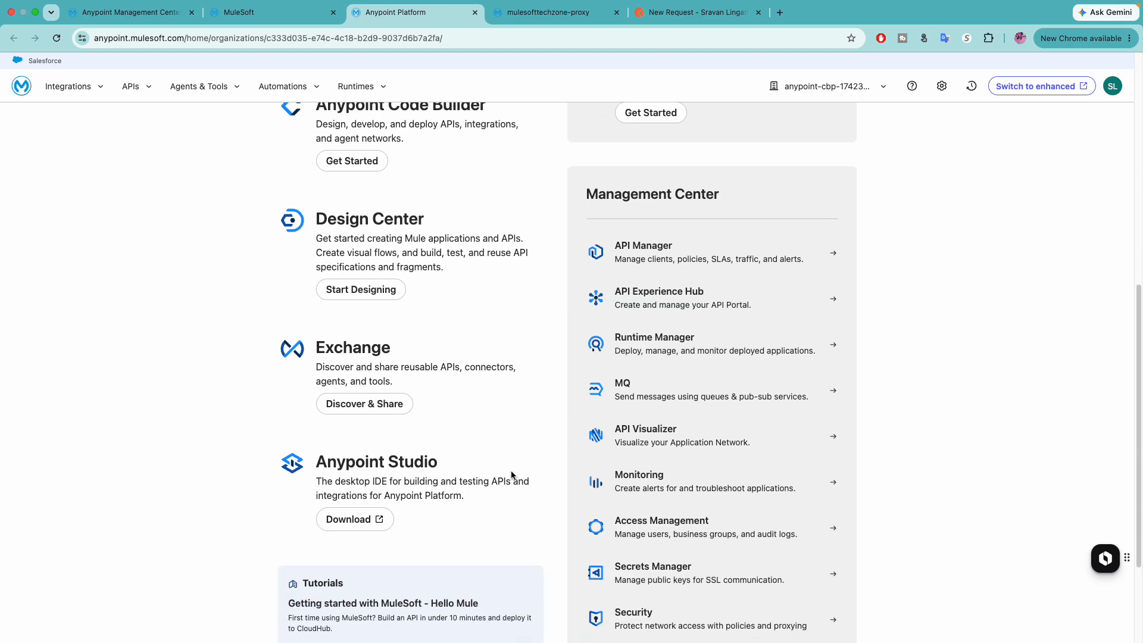
click(653, 251)
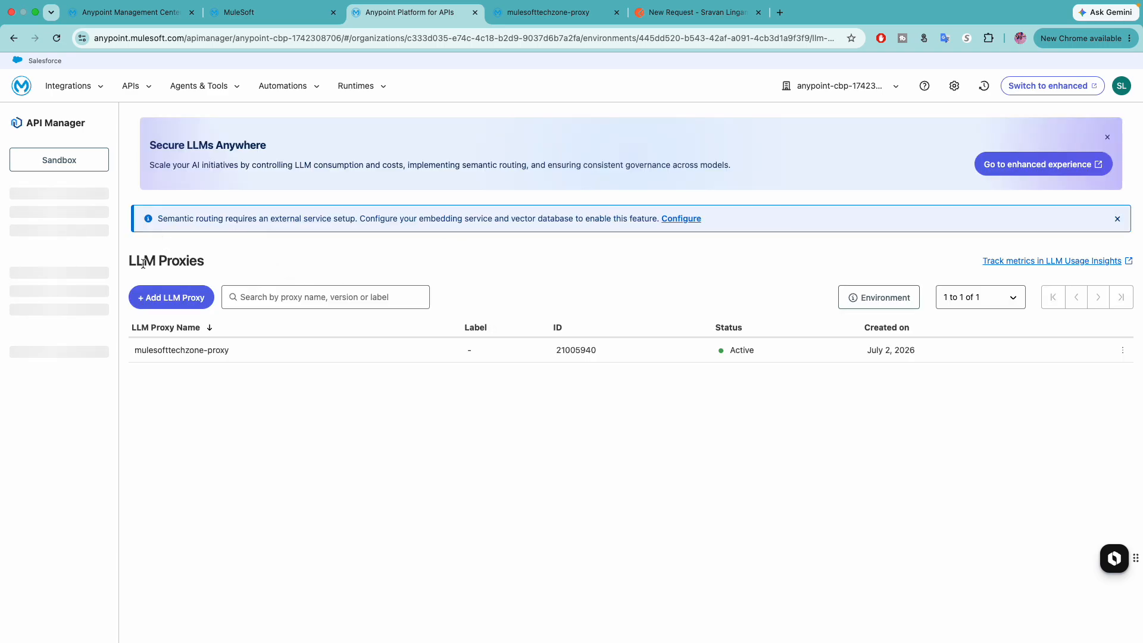
drag(127, 261, 277, 274)
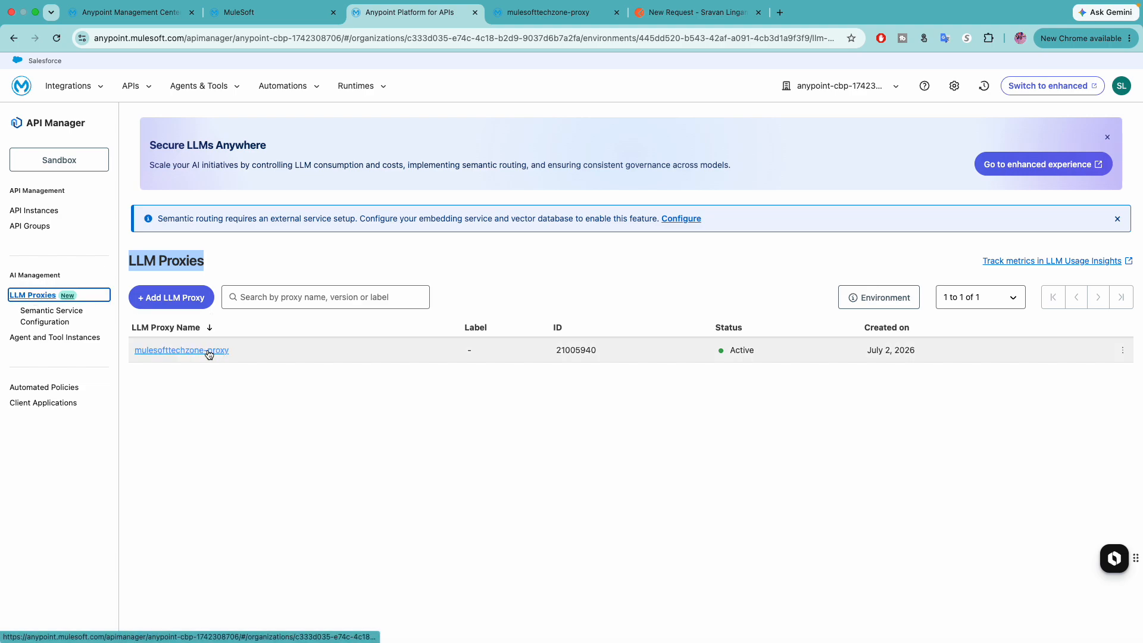
click(740, 351)
double_click(740, 351)
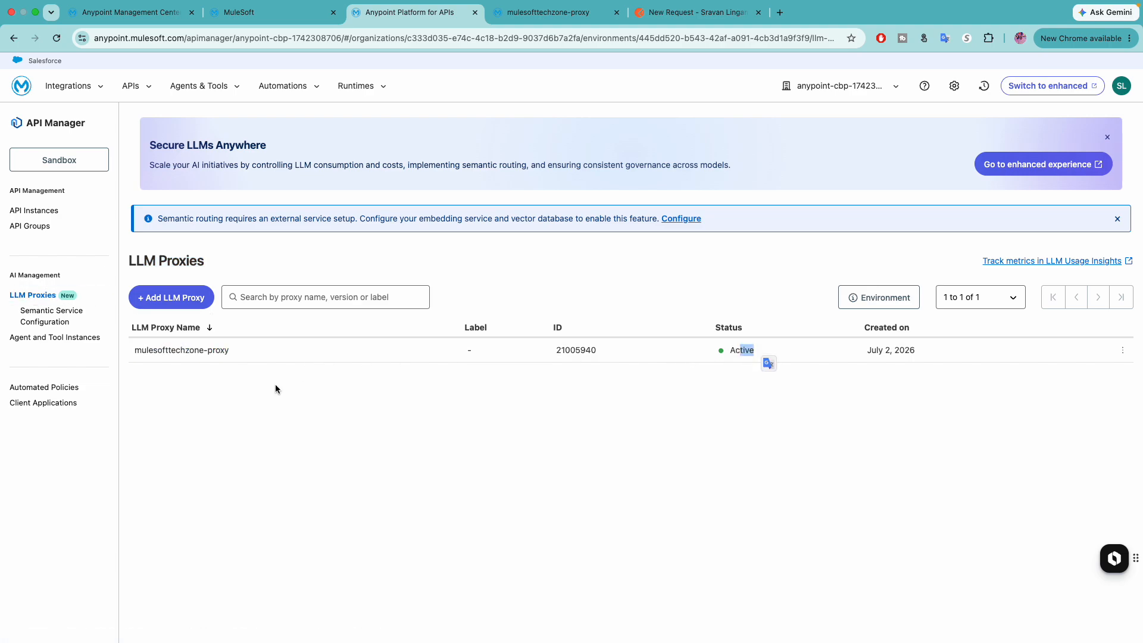
Open mulesofttechzone-proxy's summary in API Manager, look over its metrics, and view the proxy in Exchange.
click(226, 351)
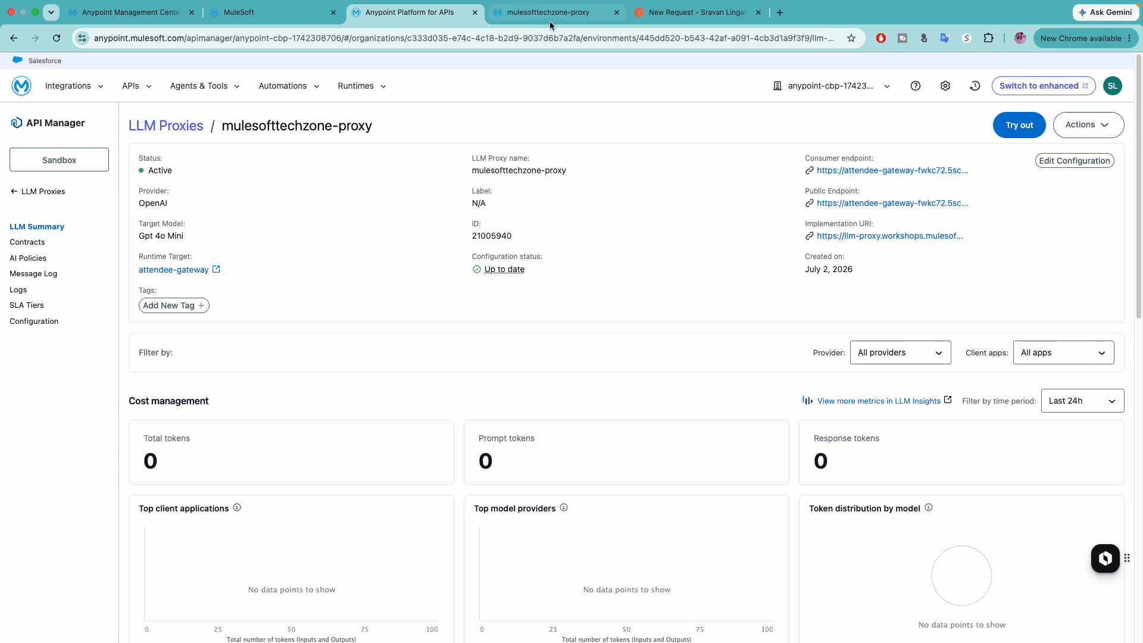
scroll(1036, 180, down, 1)
scroll(1066, 149, up, 1)
click(1080, 124)
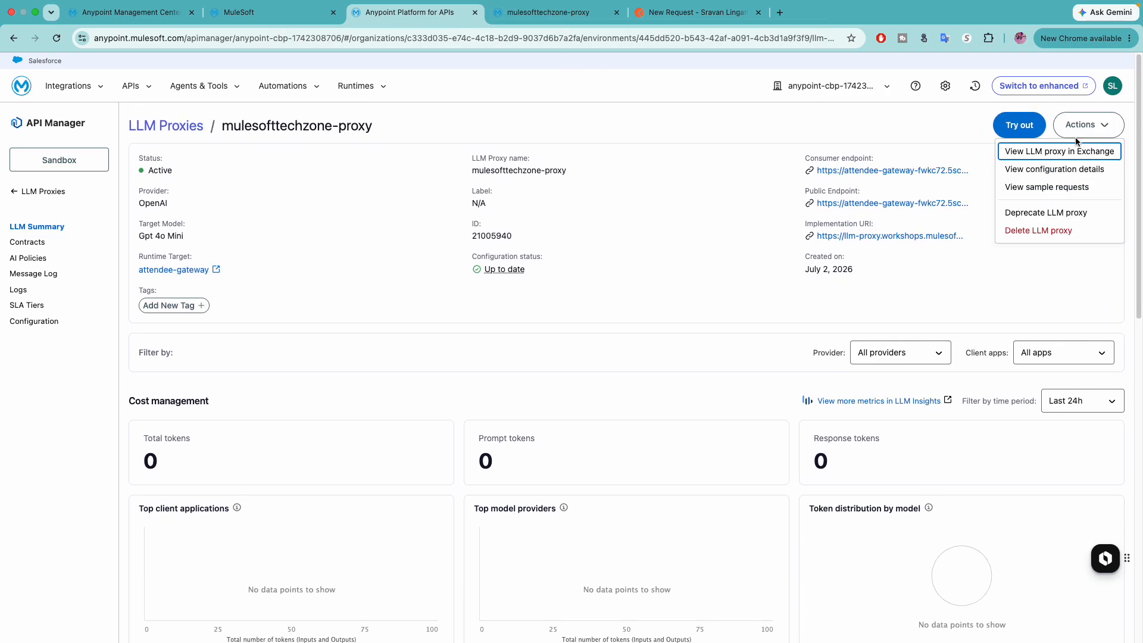
click(1067, 158)
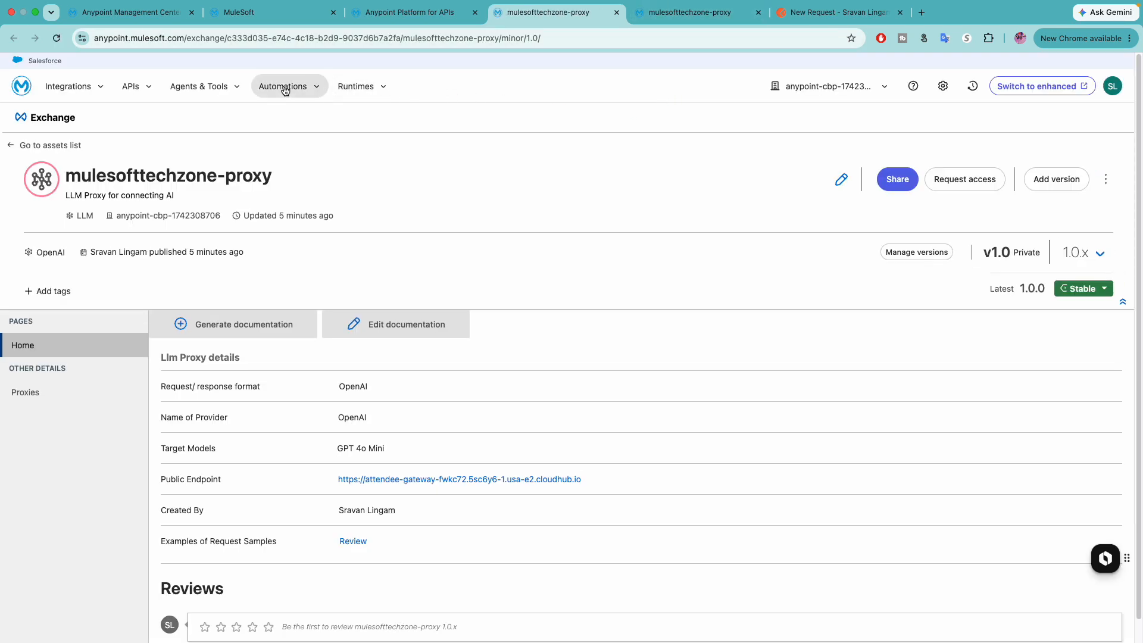
Request access to mulesofttechzone-proxy's v1.0:21005940 instance in Exchange, creating a new application named "my customer agent" for it.
click(948, 181)
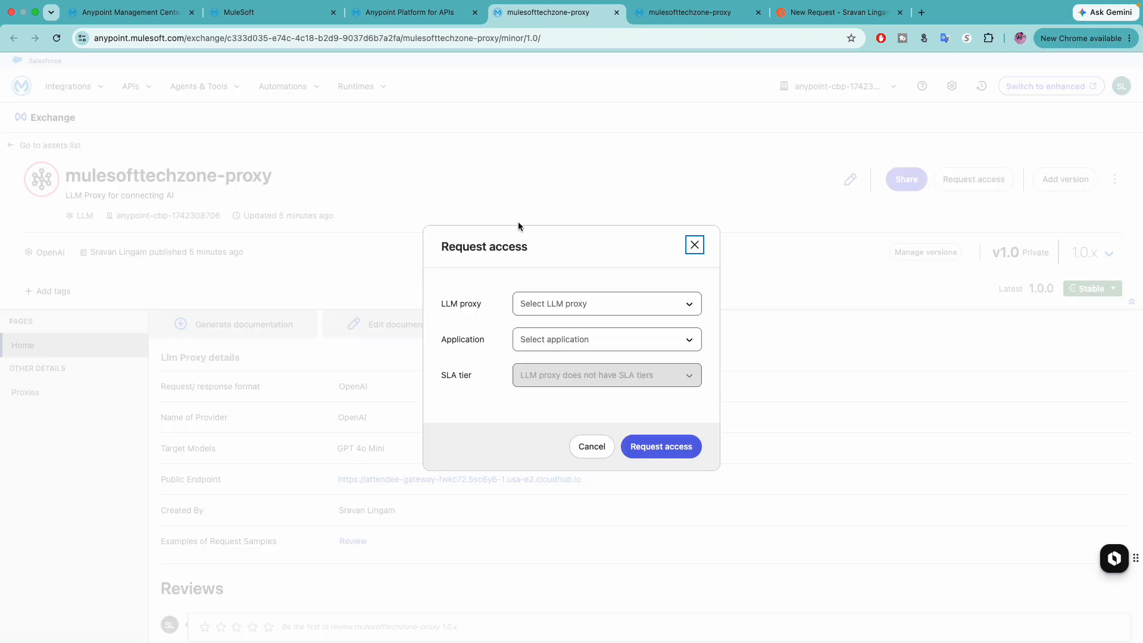
click(586, 305)
click(585, 362)
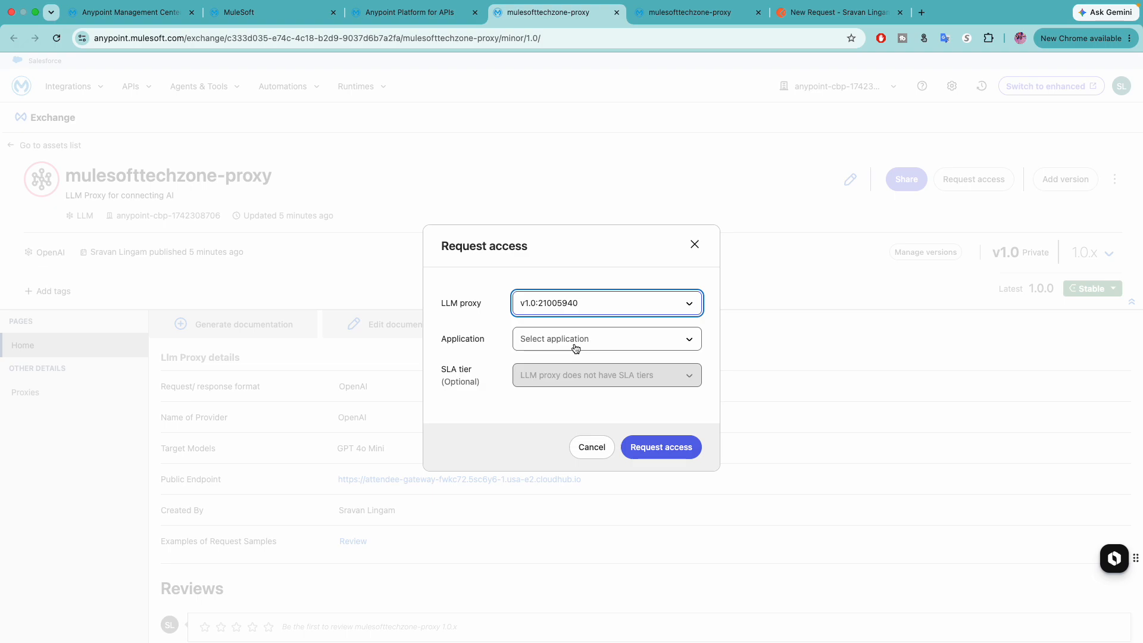
click(576, 347)
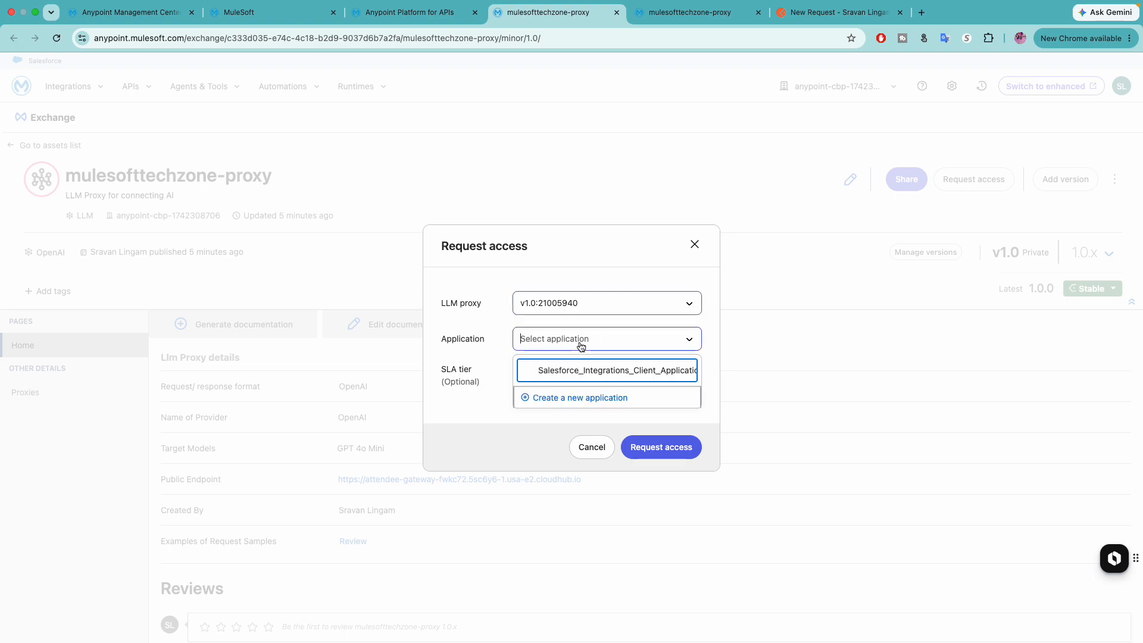
click(581, 398)
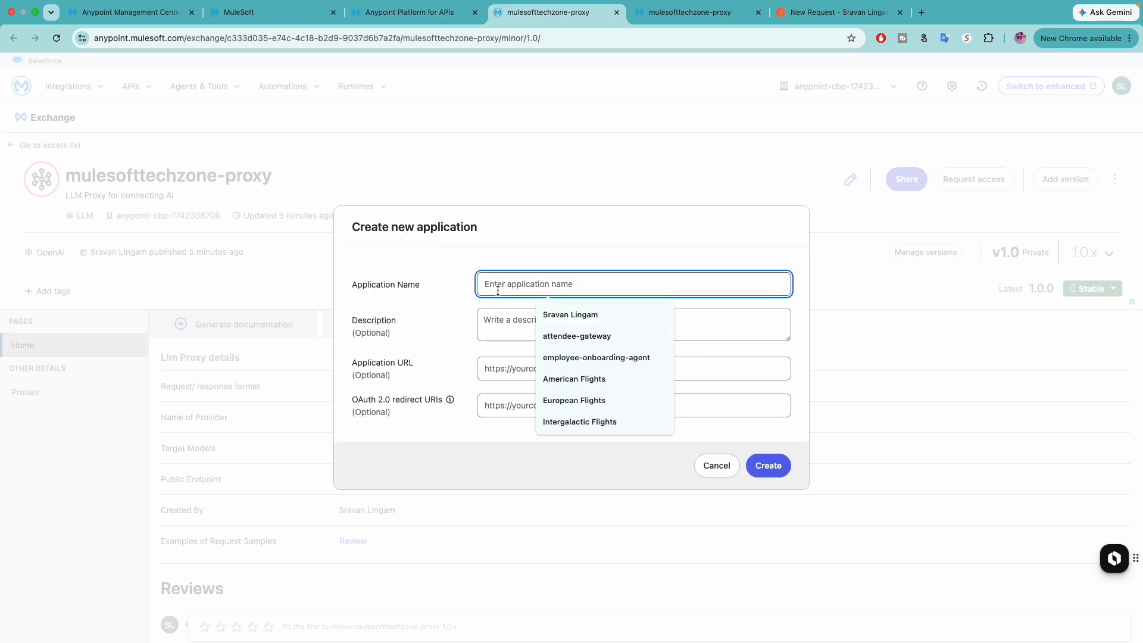
text(my)
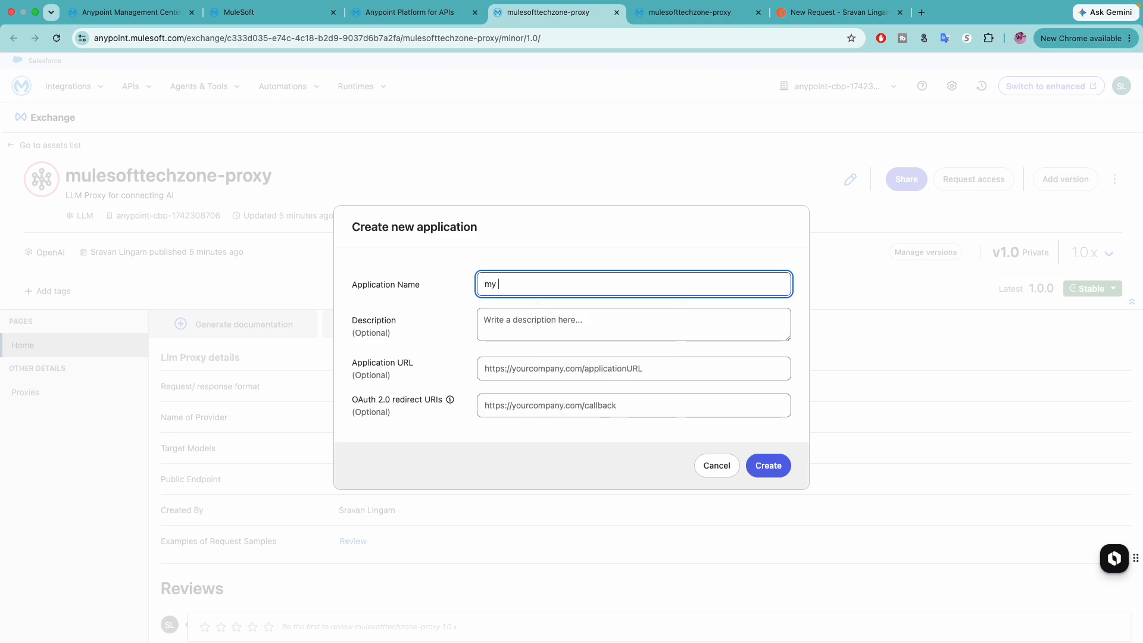
text( customer agent)
click(765, 465)
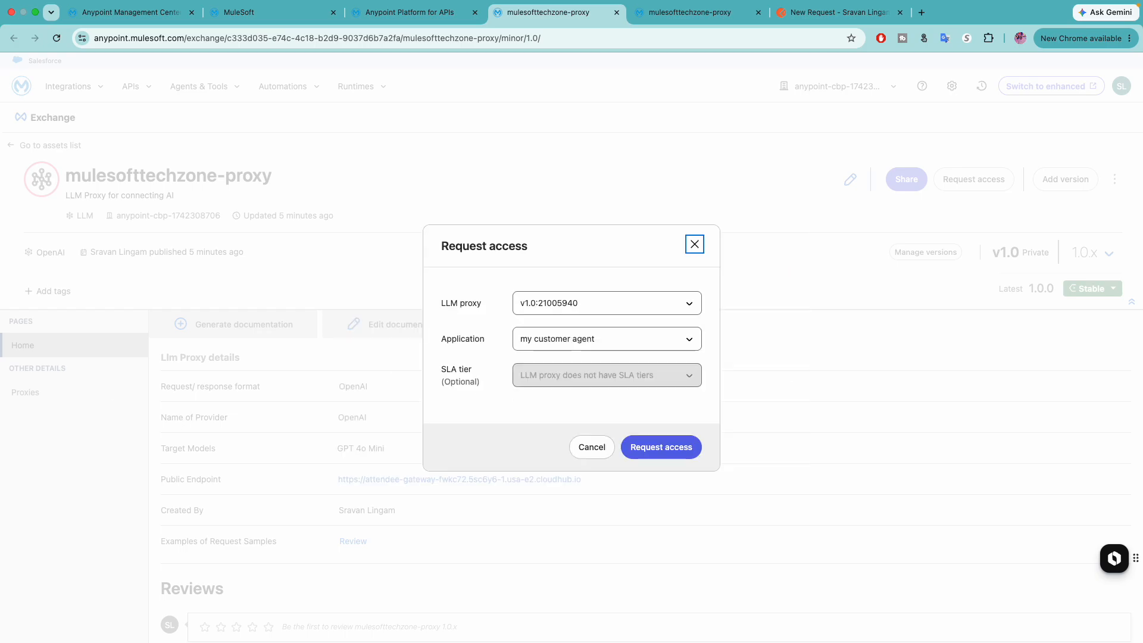
click(672, 448)
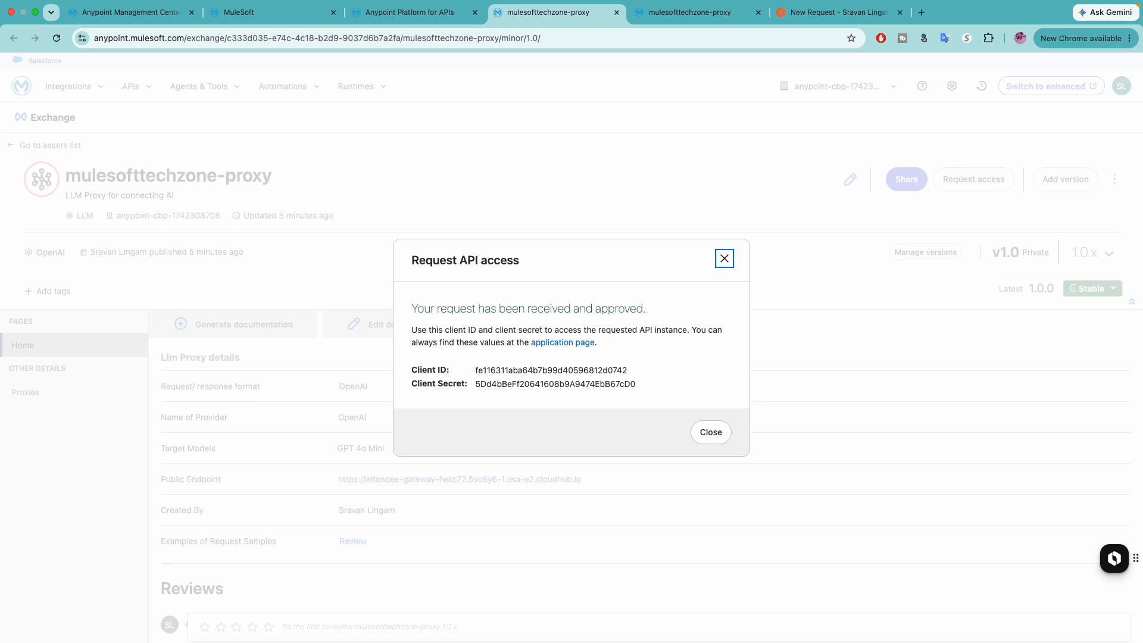
Return to mulesofttechzone-proxy's summary in API Manager and copy its consumer endpoint address.
key(super+Tab)
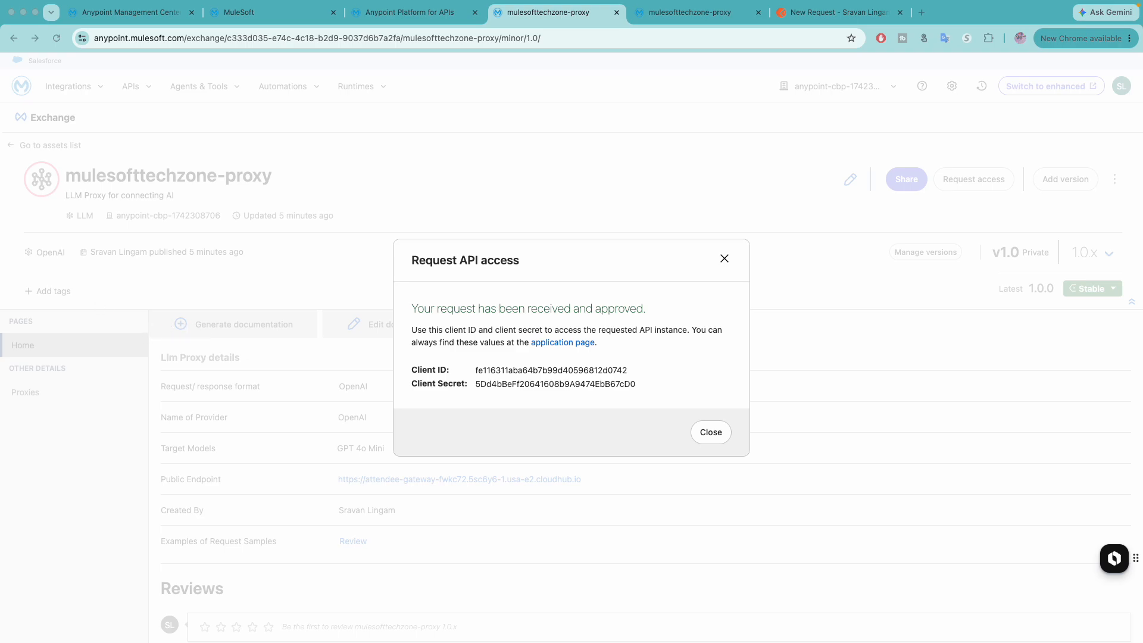
click(402, 19)
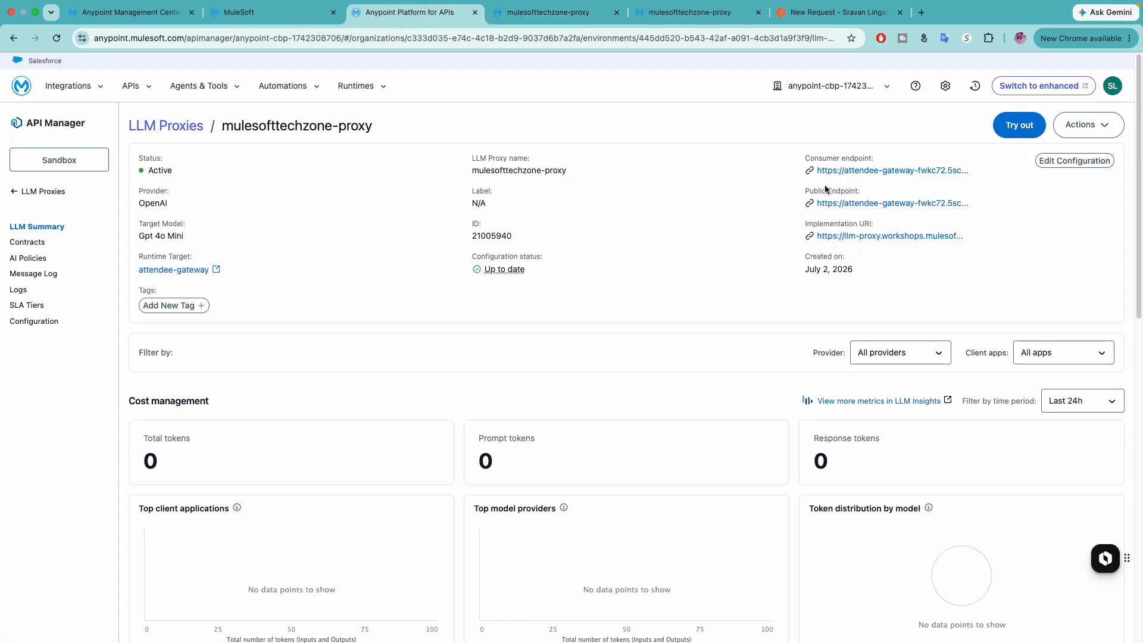
triple_click(843, 172)
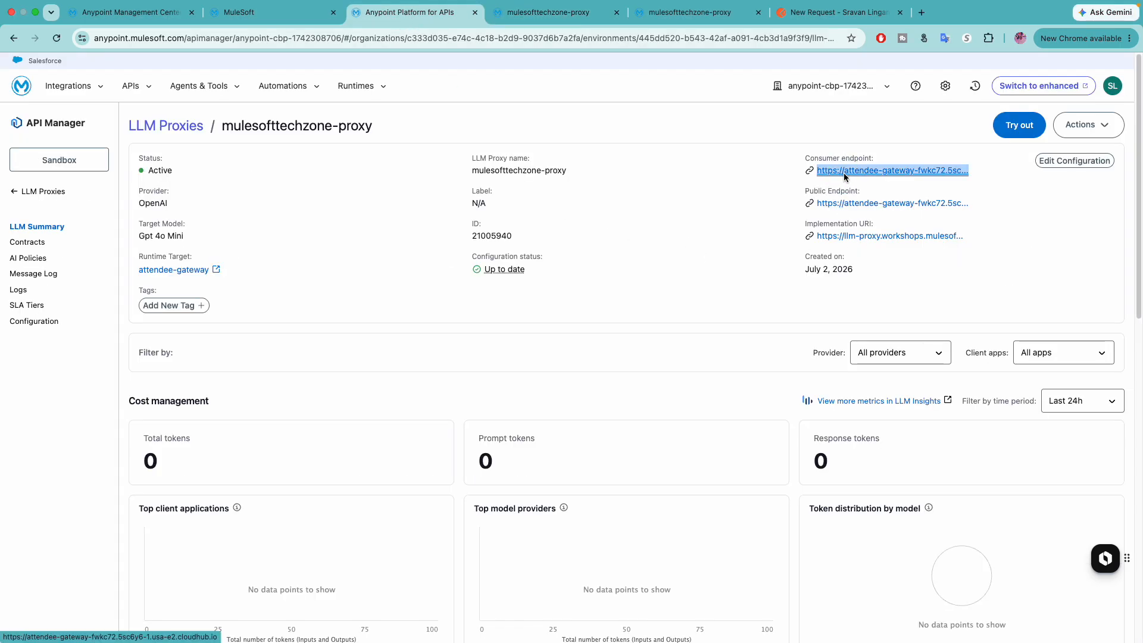
right_click(843, 172)
click(898, 263)
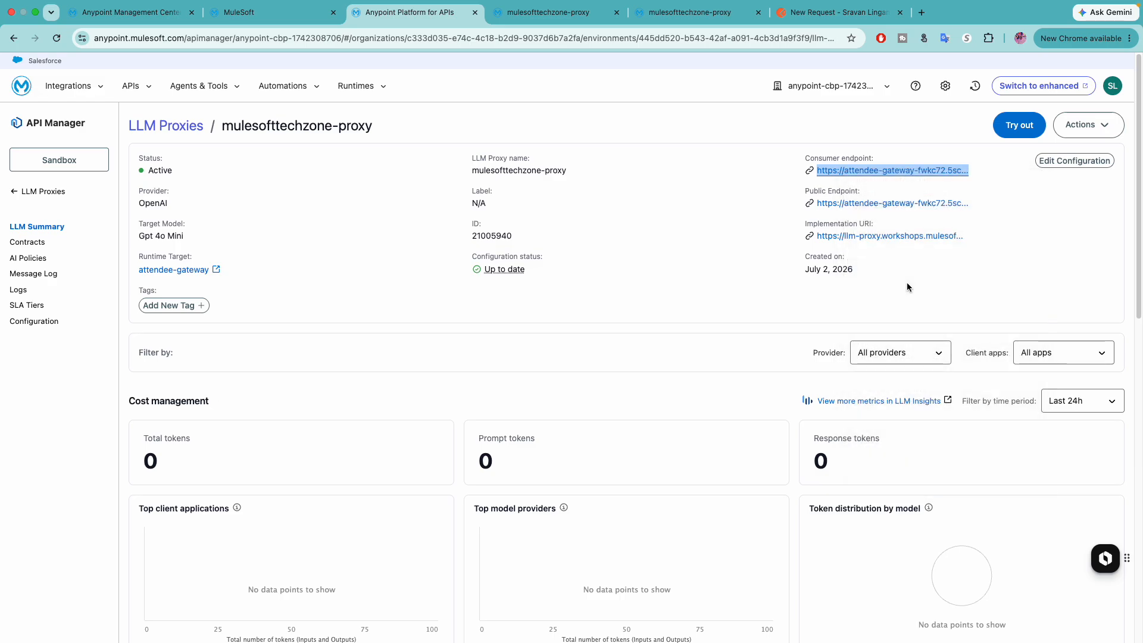
Switch to Postman, create an MCP request with the copied endpoint, and extend its URL with my-proxy/responses.
click(804, 13)
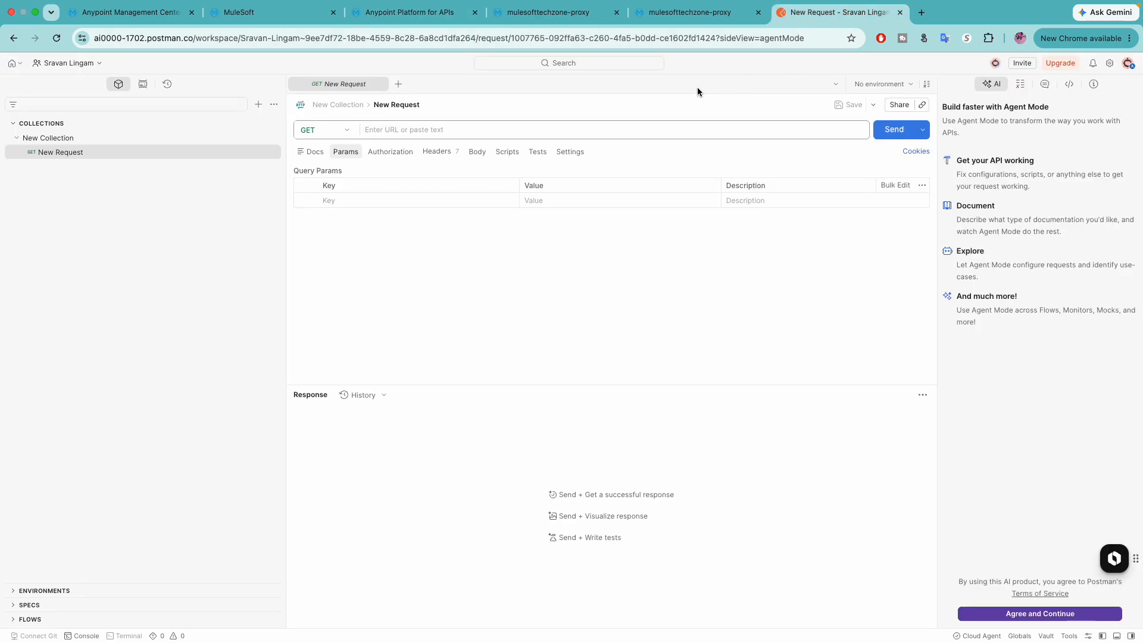
click(439, 128)
click(258, 105)
click(251, 112)
click(259, 105)
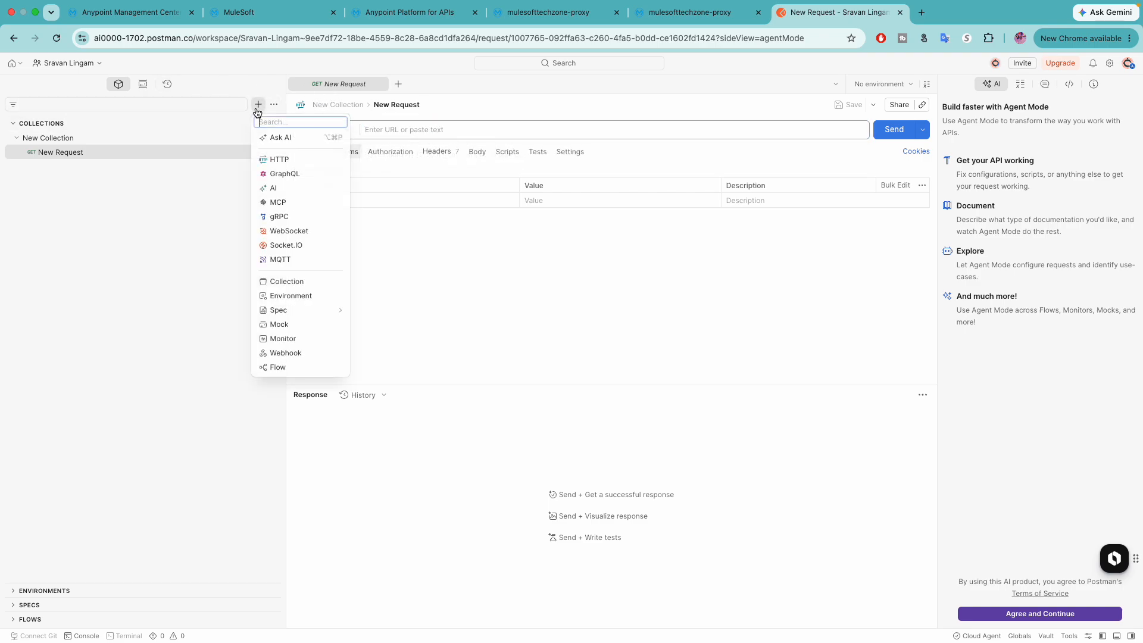
click(285, 200)
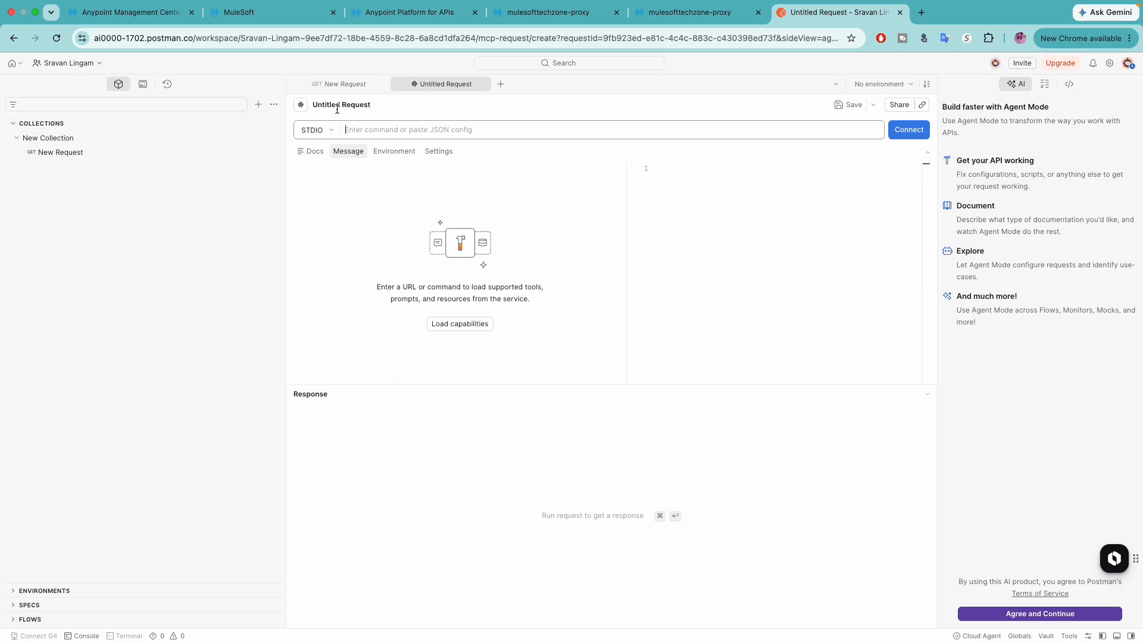
key(super+v)
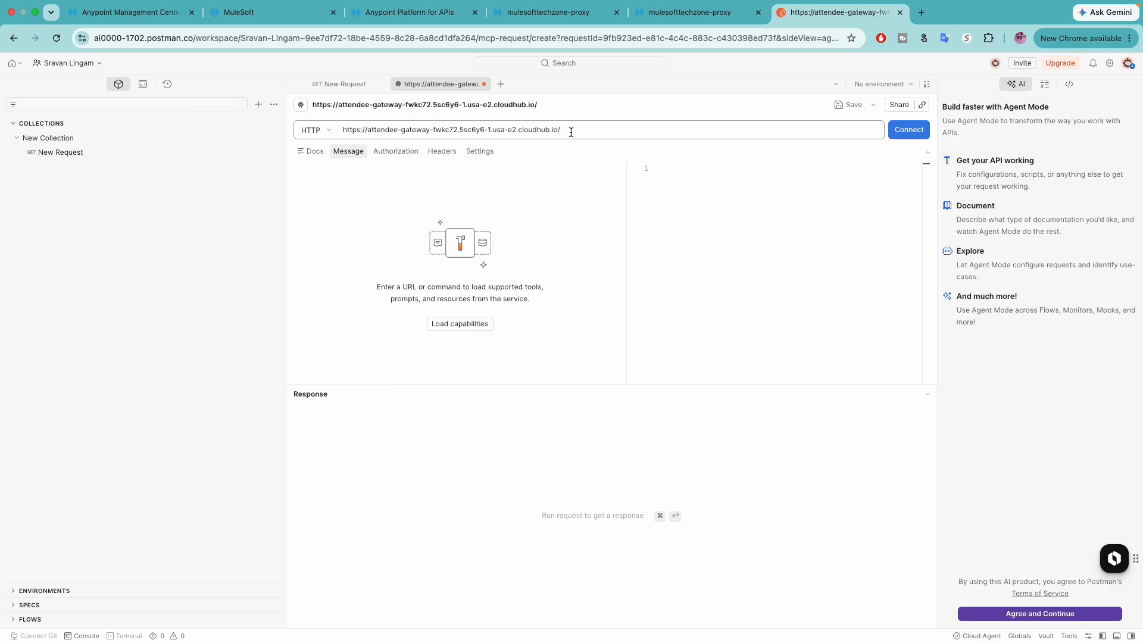
click(507, 122)
text(my-pr)
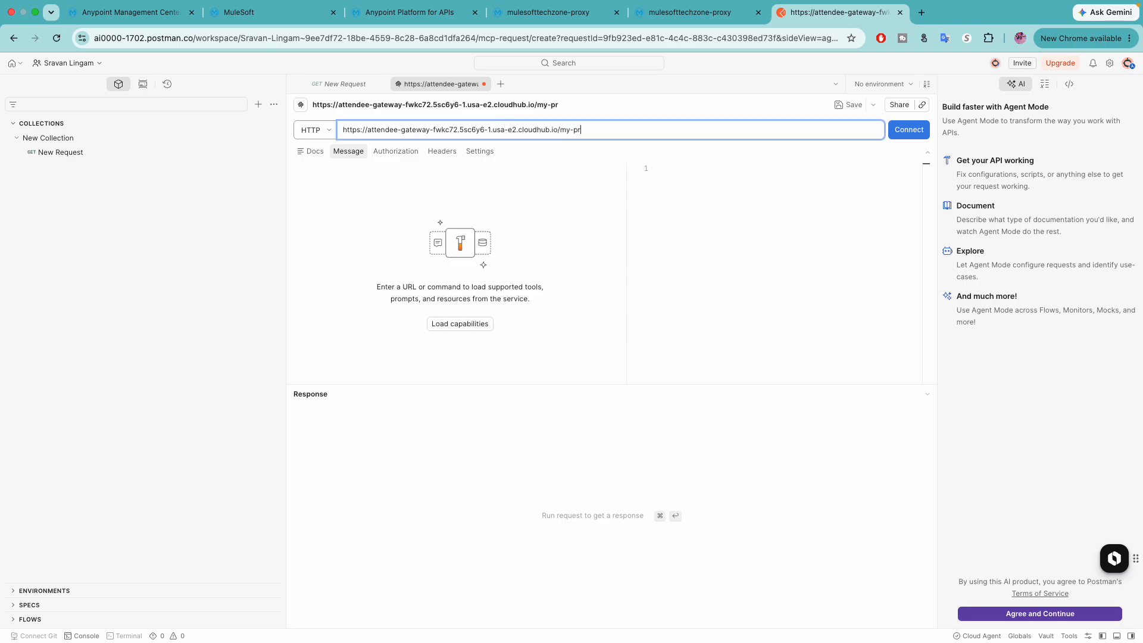
text(oxy/responses)
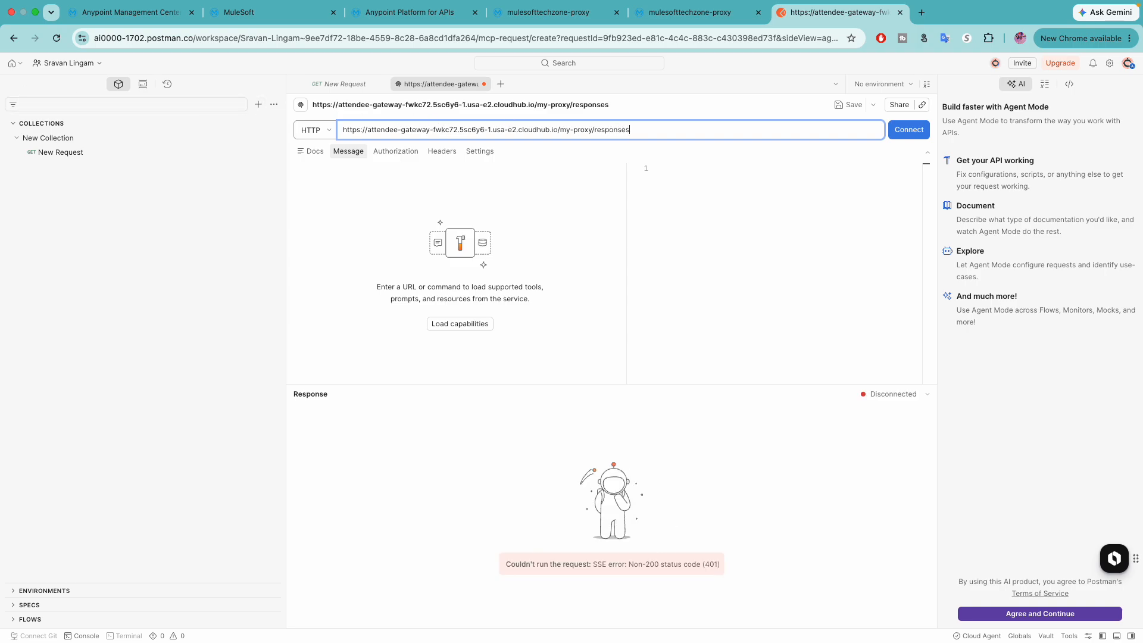
Copy the full URL into a new HTTP request that uses the POST method, and check its my-proxy base path and responses resource.
triple_click(600, 124)
key(ctrl+c)
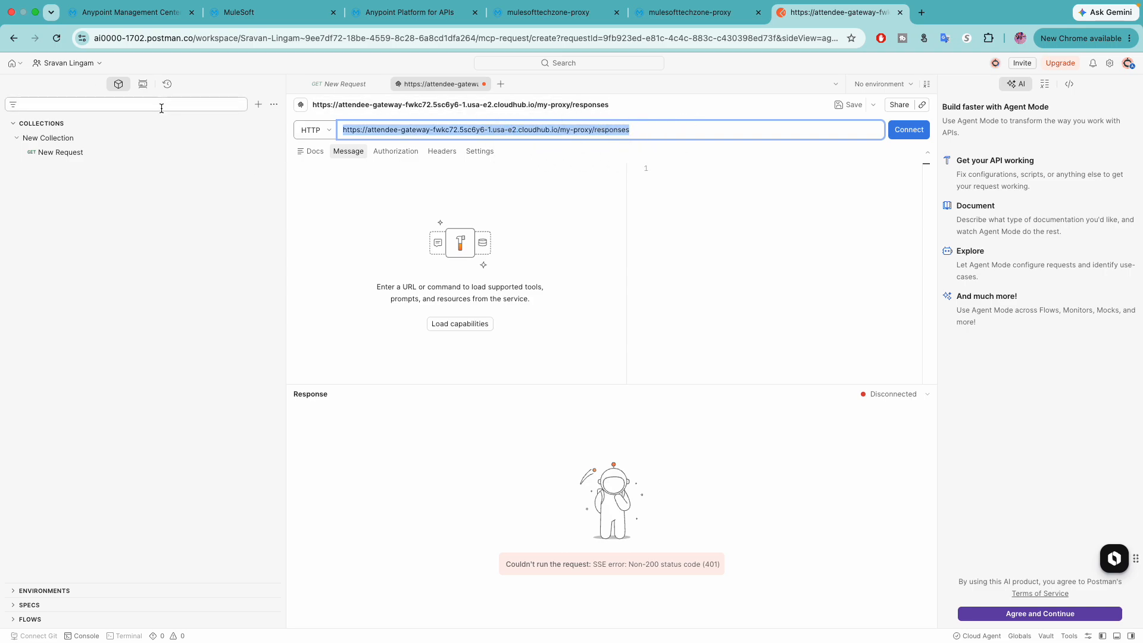
click(259, 105)
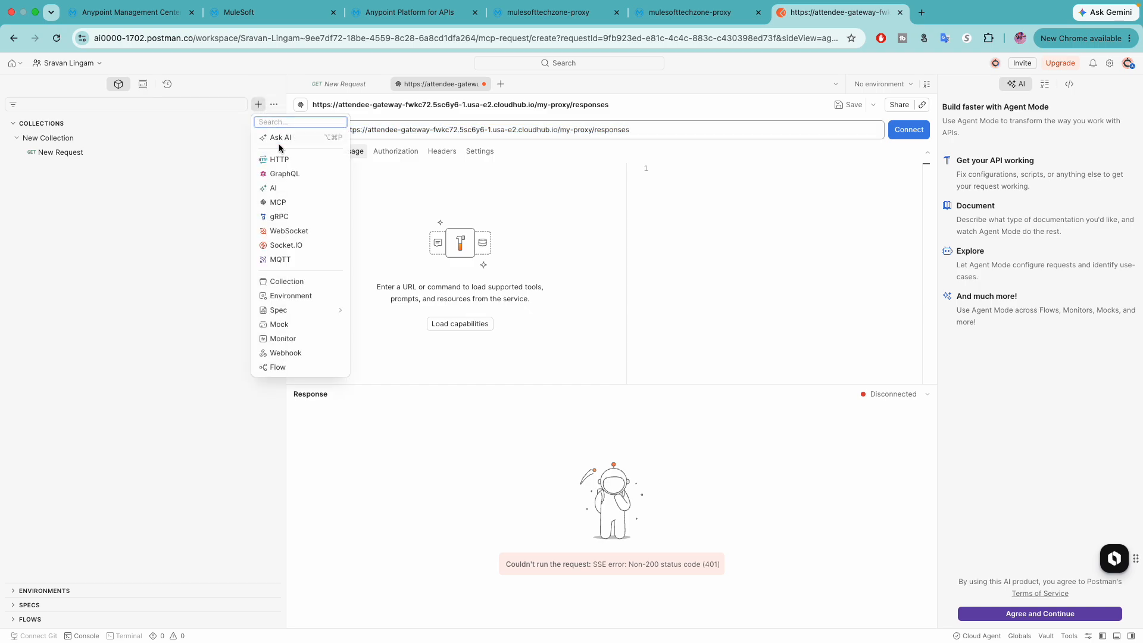
click(284, 161)
click(325, 129)
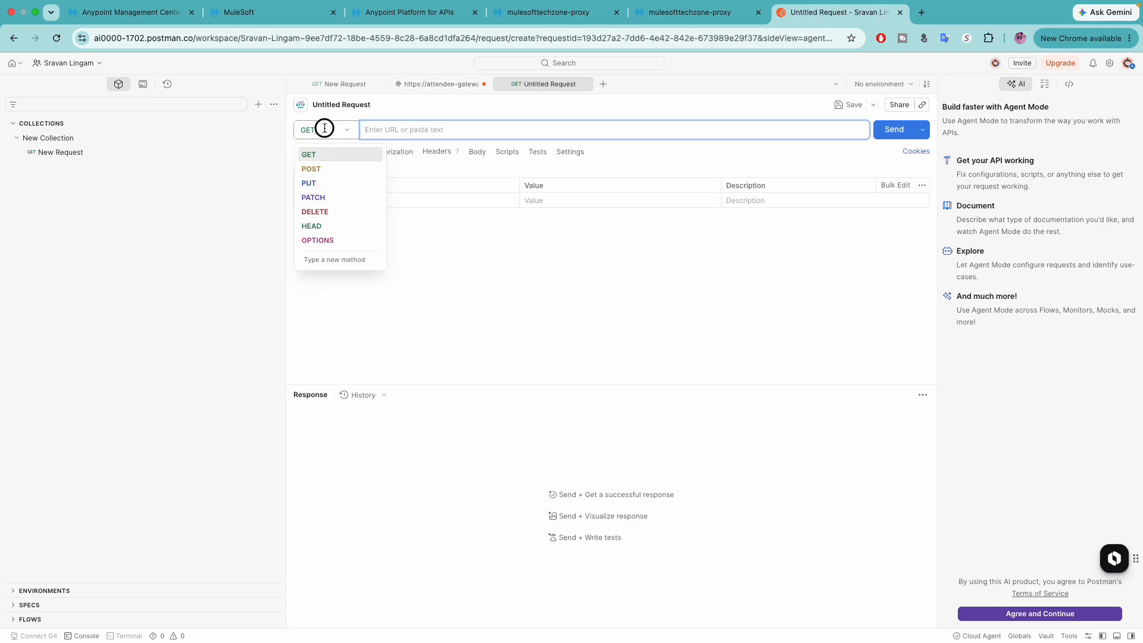
click(316, 170)
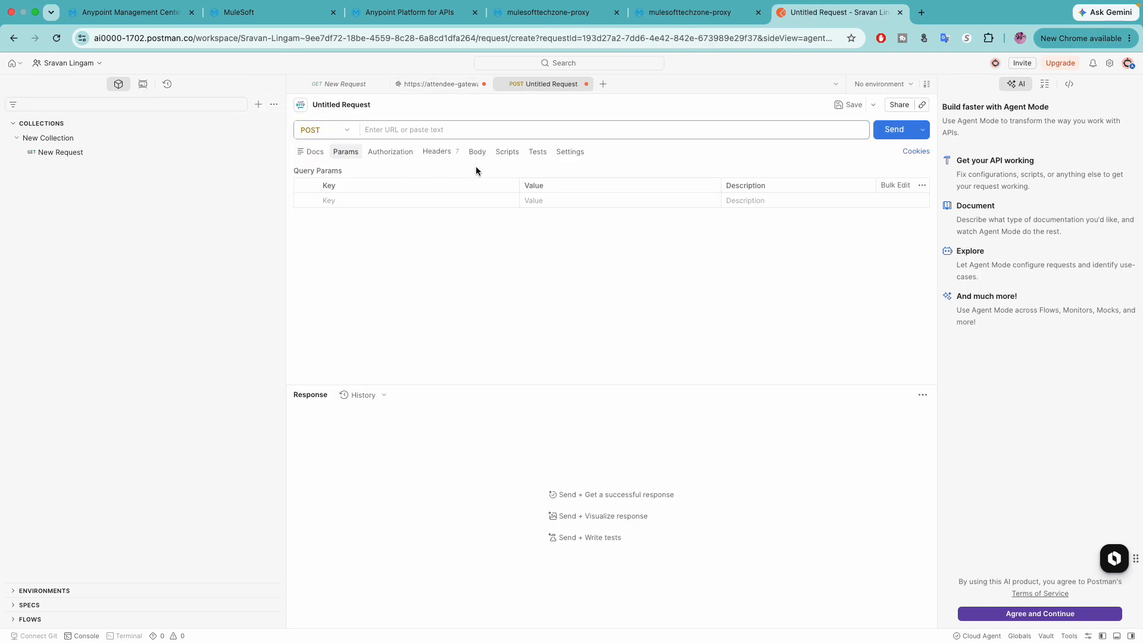
click(489, 125)
key(ctrl+v)
double_click(586, 130)
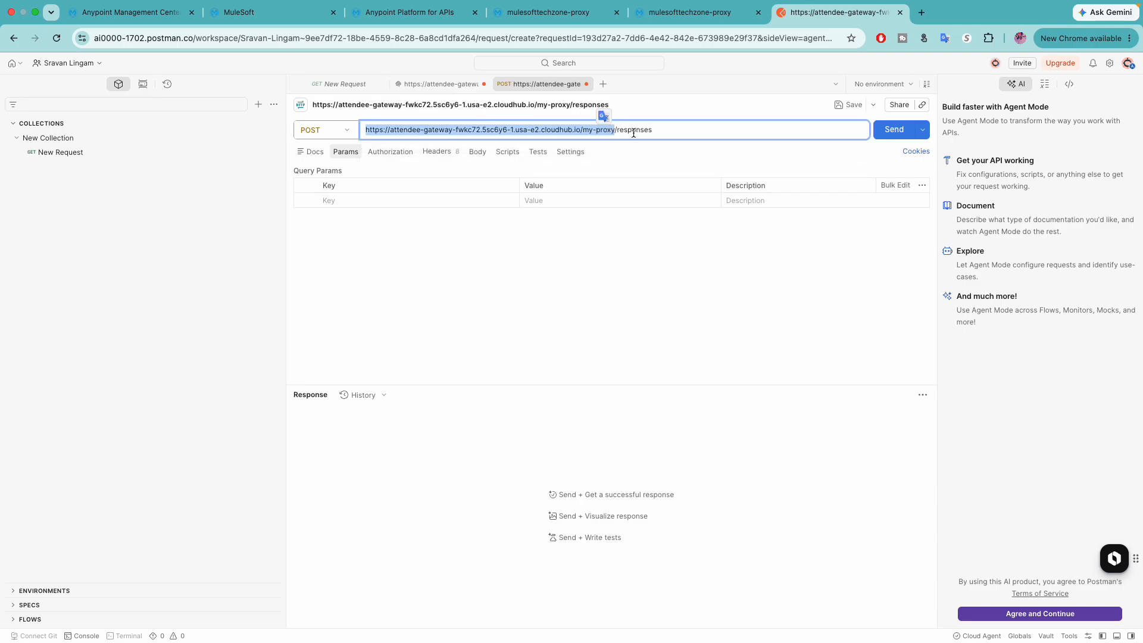
double_click(634, 130)
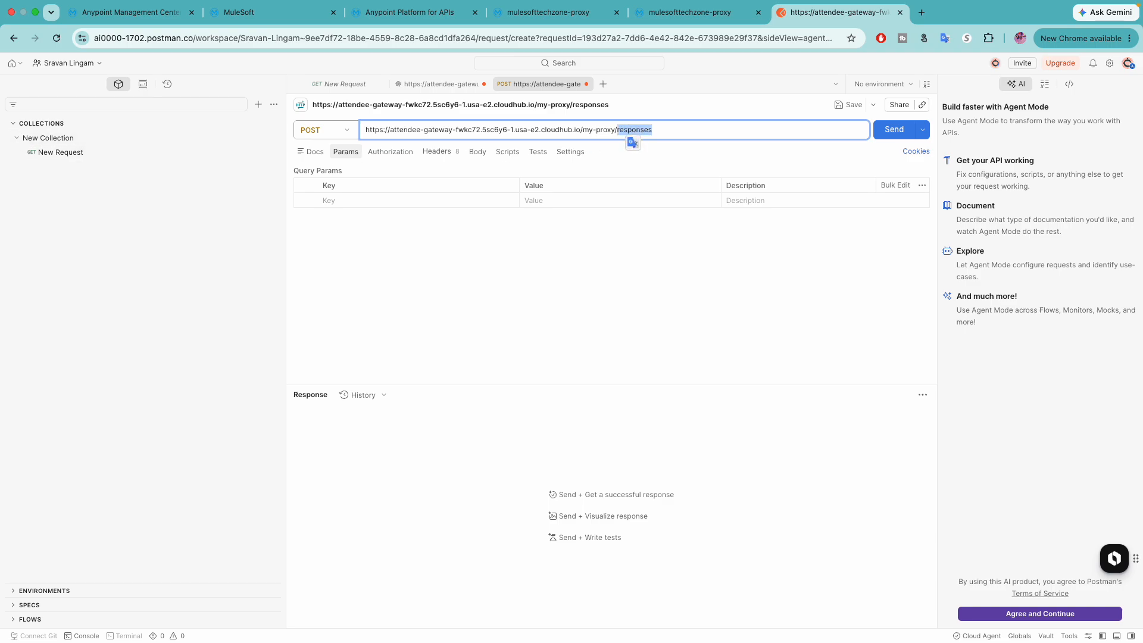
Send the POST request with No Auth and examine the response body.
click(393, 153)
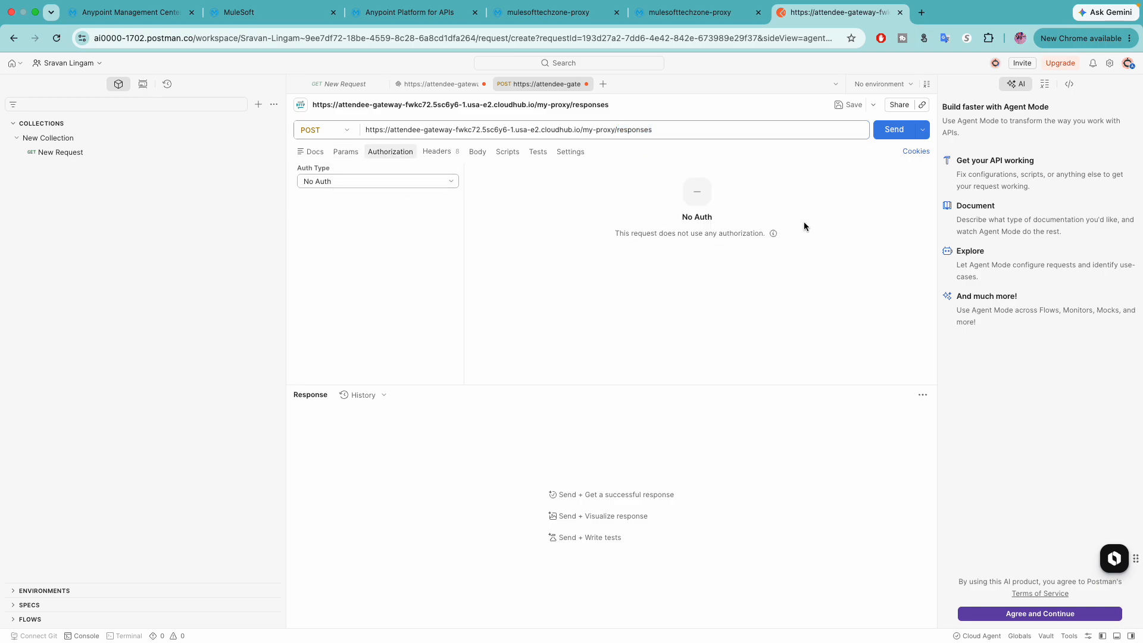
click(893, 130)
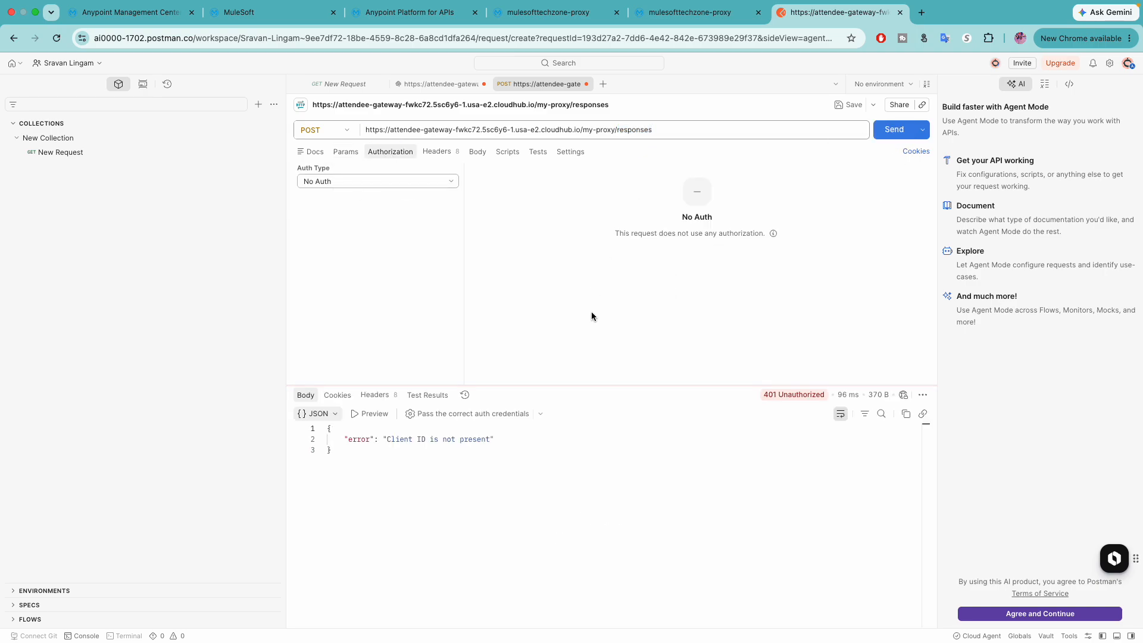
drag(467, 490, 320, 304)
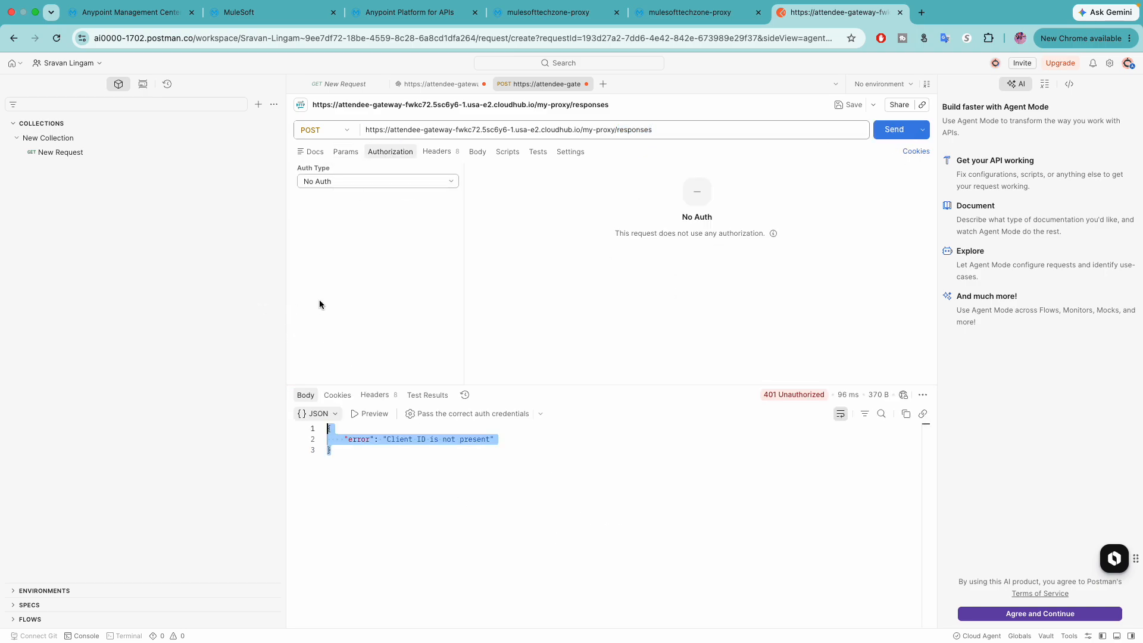
Add two request headers with the keys client_id and client_secret.
click(390, 181)
click(439, 155)
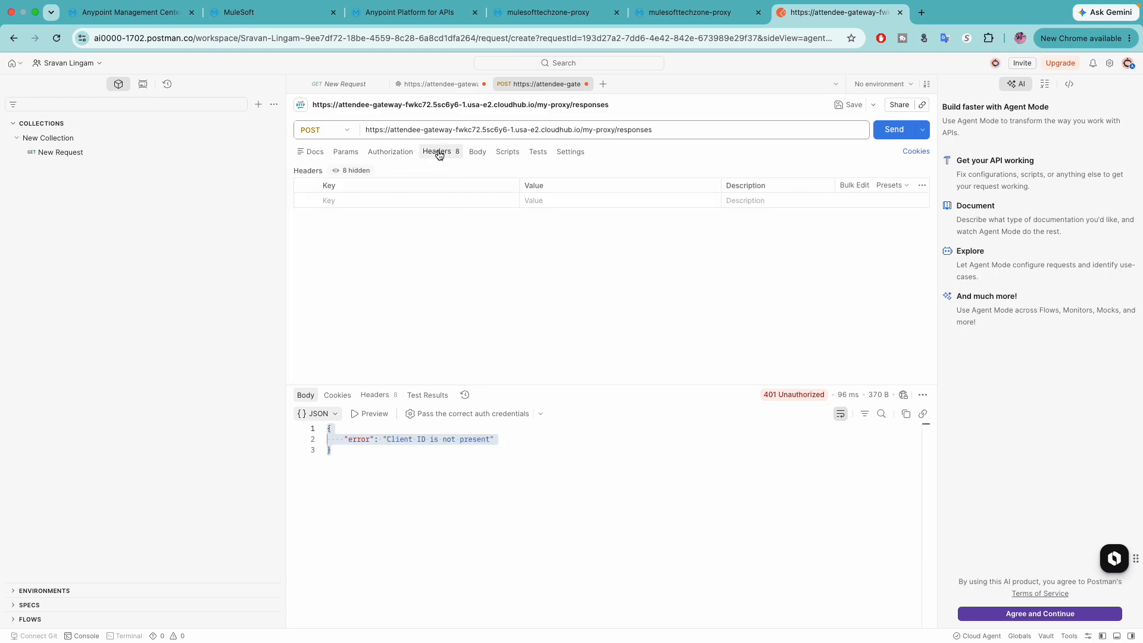
click(376, 200)
text(client_id)
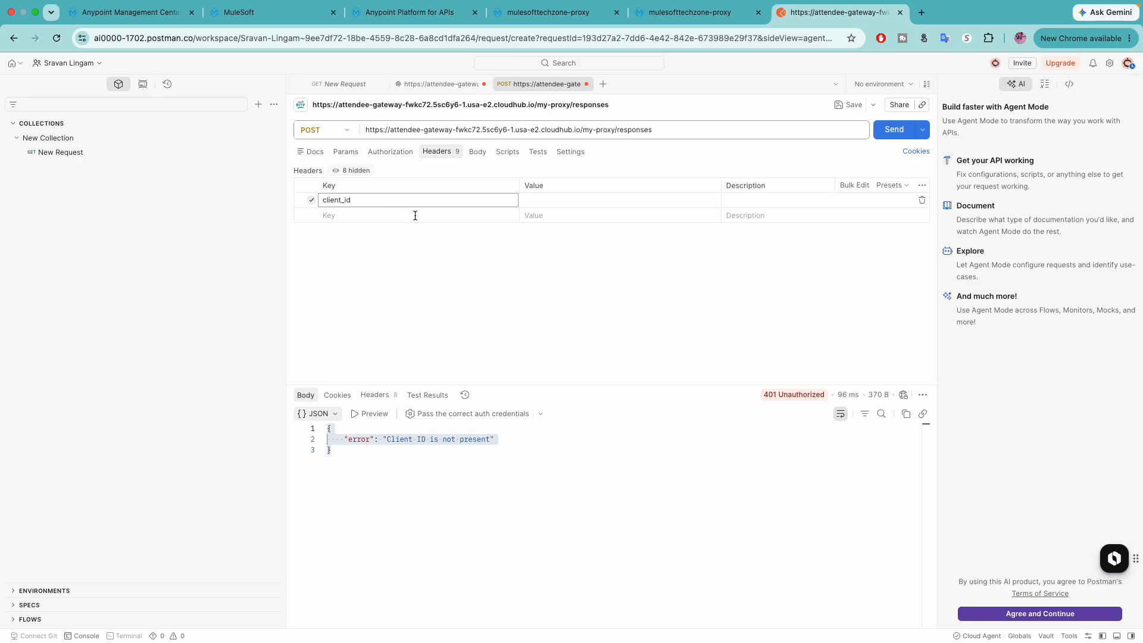
click(415, 216)
text(client_secret)
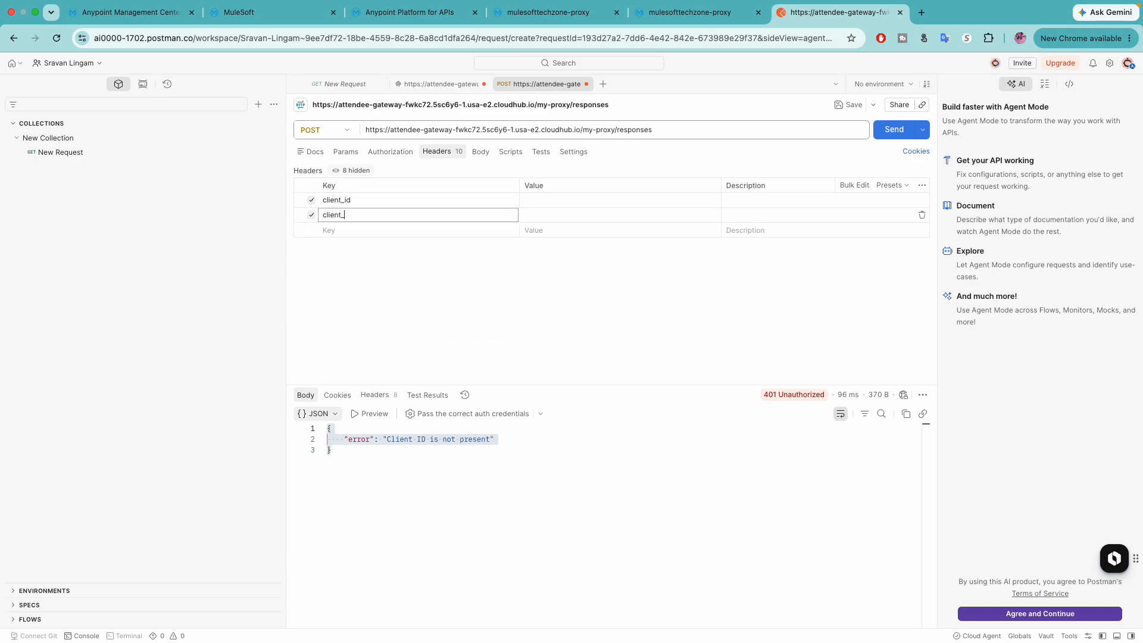
Copy the application's client ID from the Exchange access approval and paste it as the client_id header's value in Postman.
click(689, 12)
drag(555, 19, 628, 23)
click(634, 370)
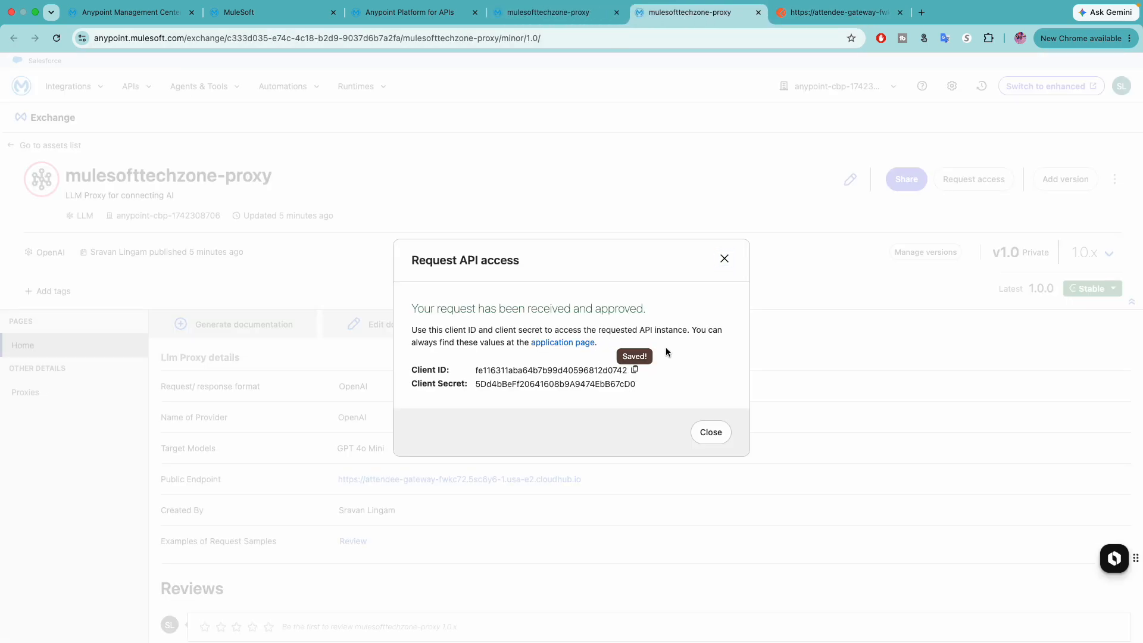
click(809, 13)
click(532, 201)
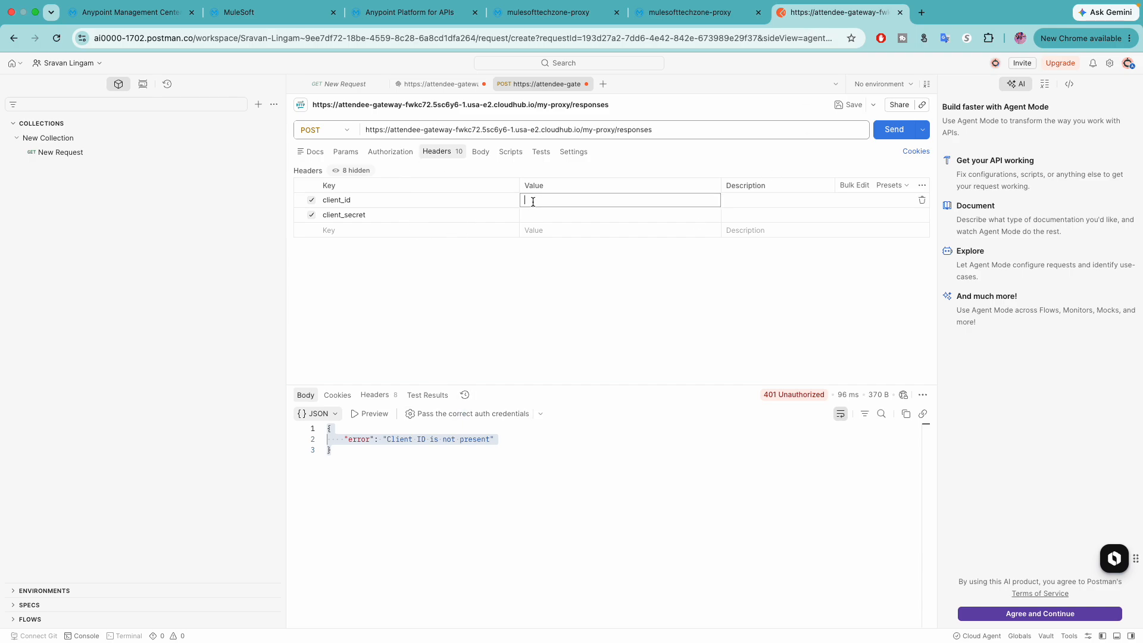
key(ctrl+v)
Copy the client secret from Exchange, paste it as the client_secret header's value in Postman, and send the request.
click(689, 13)
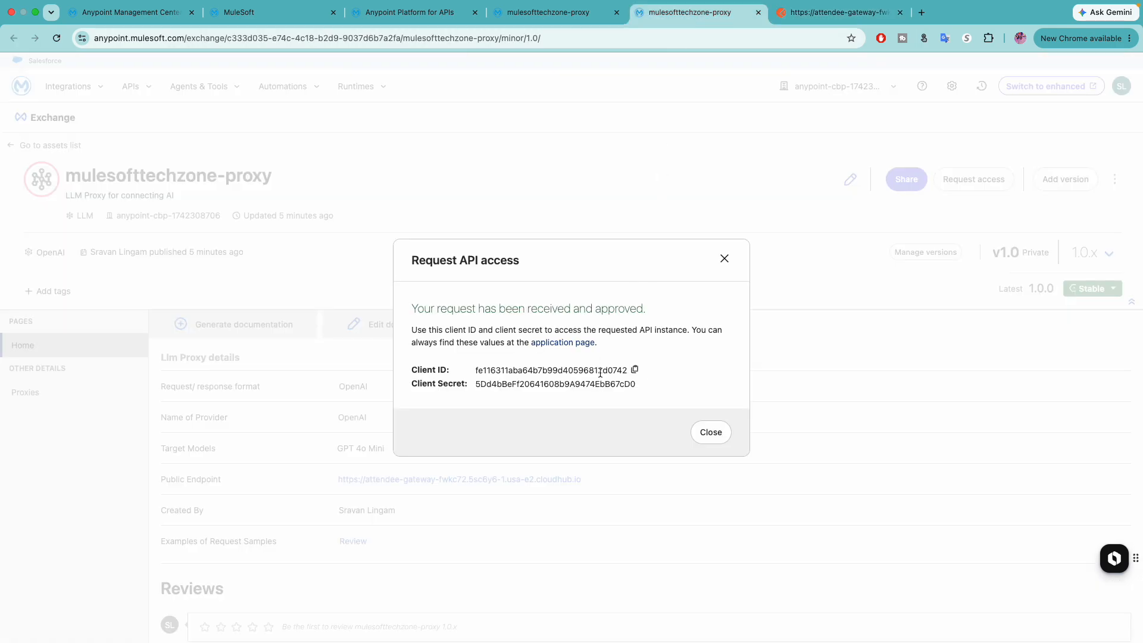
click(643, 384)
click(834, 12)
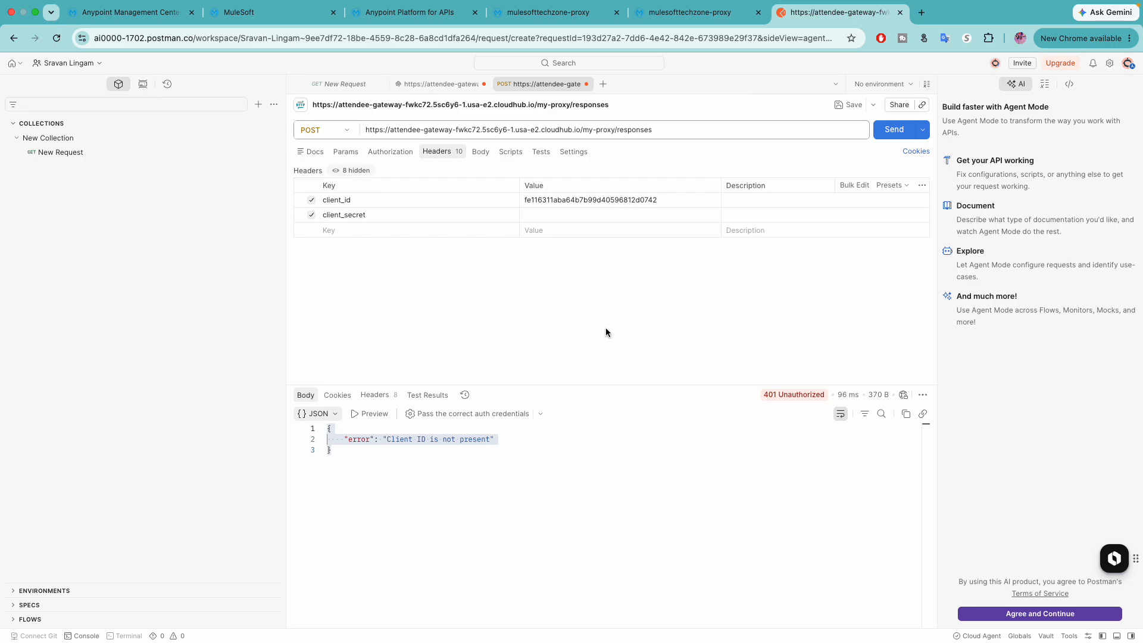
click(575, 216)
key(ctrl+v)
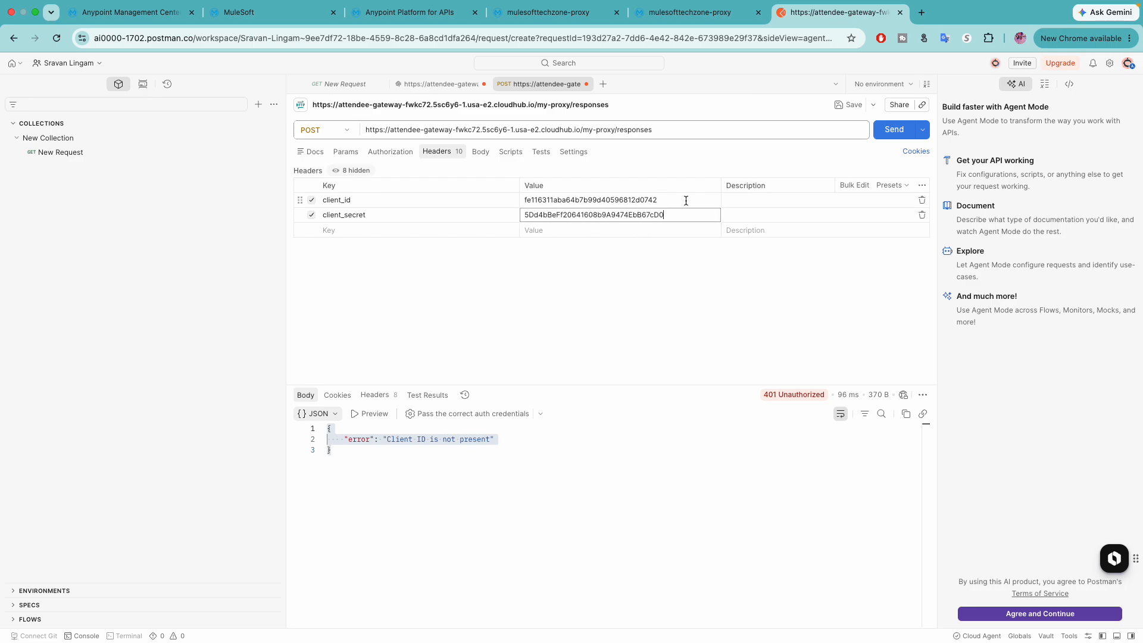
click(880, 135)
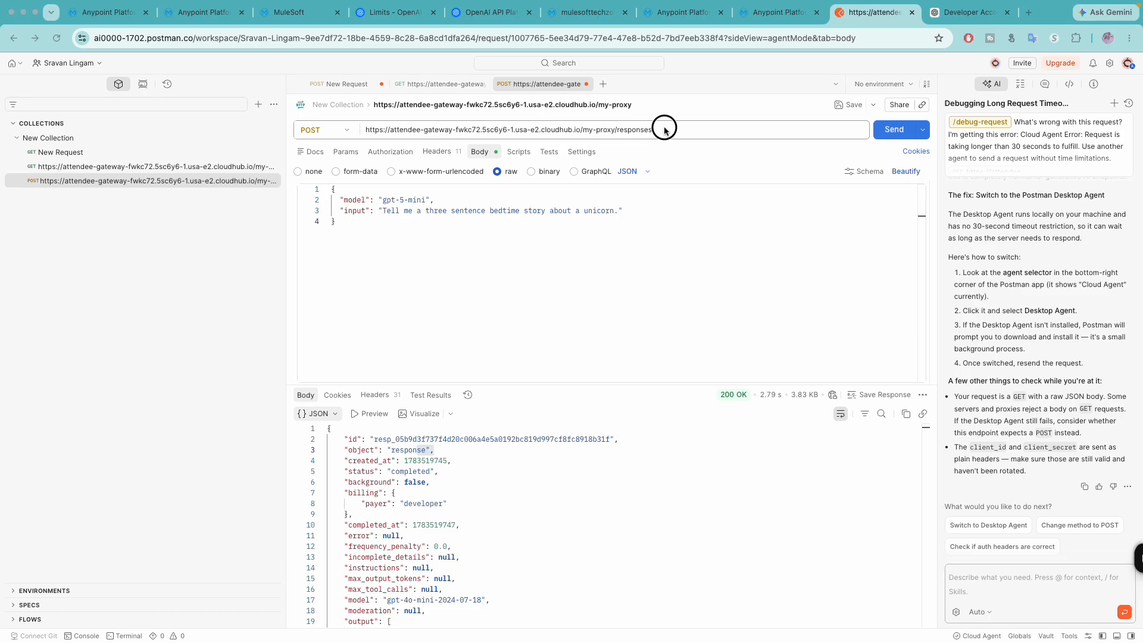
Review the POST request's my-proxy/responses path, model and input prompt, and enlarge the response area.
click(664, 130)
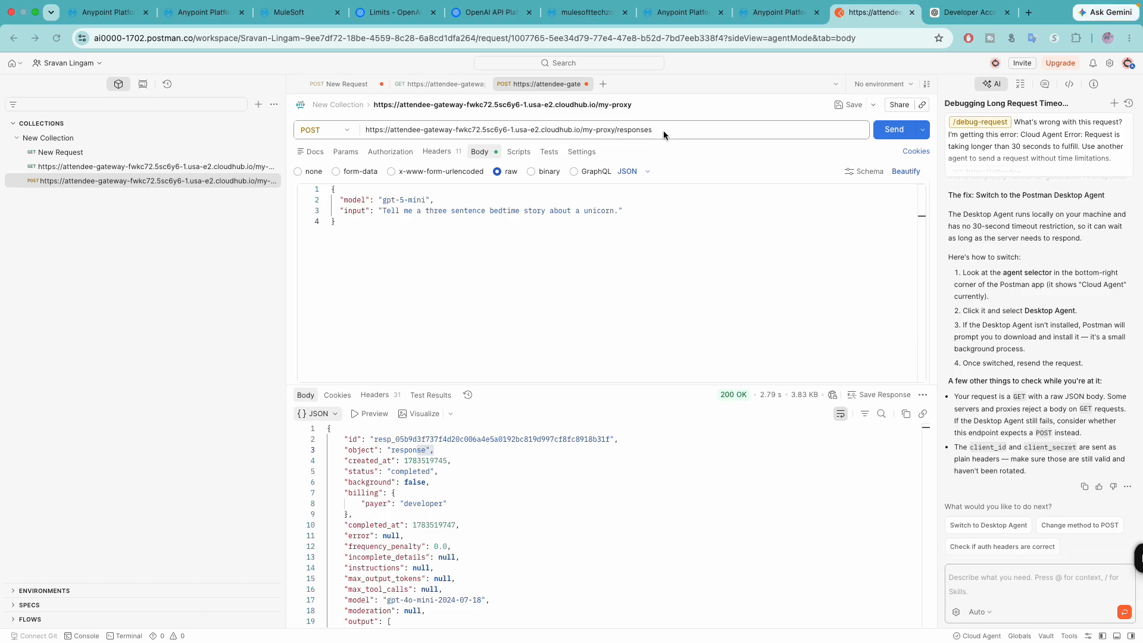
click(663, 131)
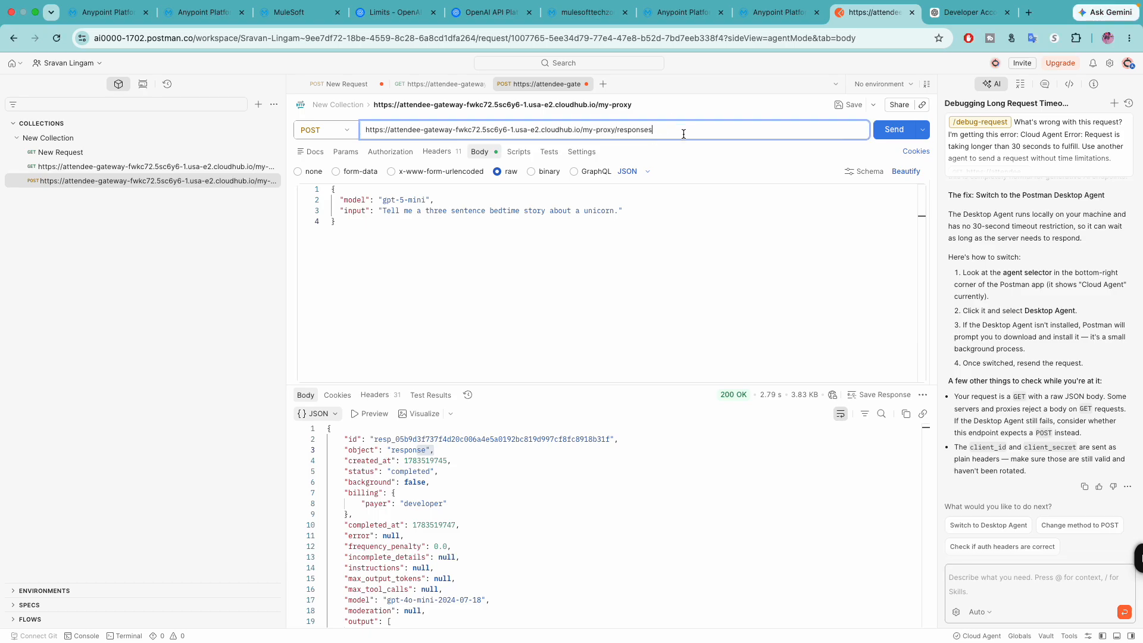
drag(683, 385, 678, 337)
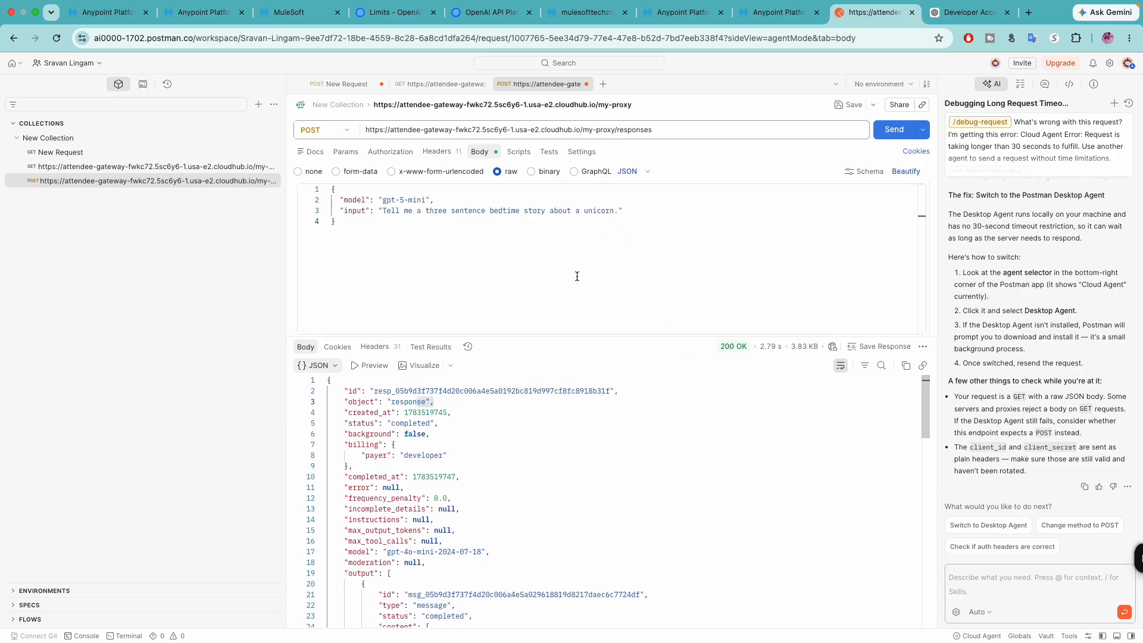
click(679, 128)
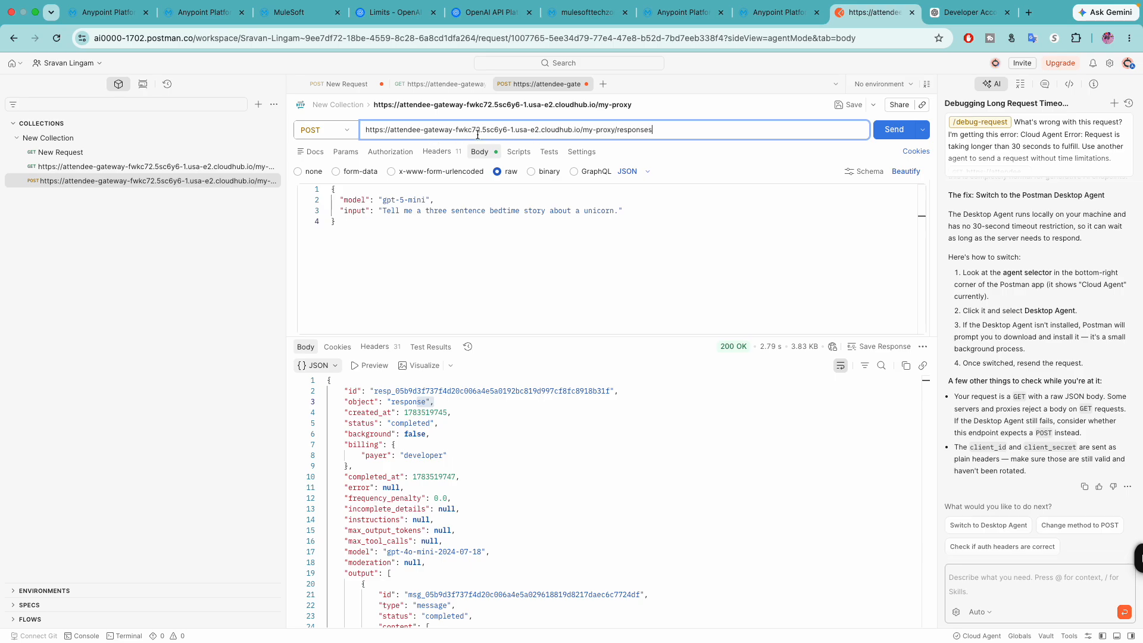
drag(584, 130, 653, 130)
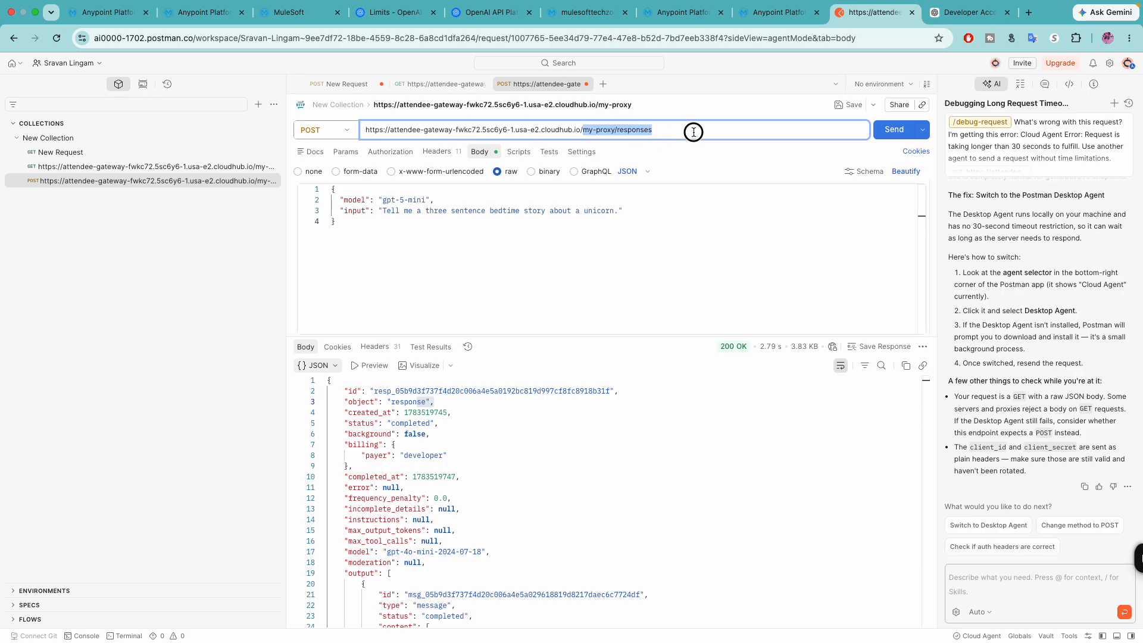
click(371, 212)
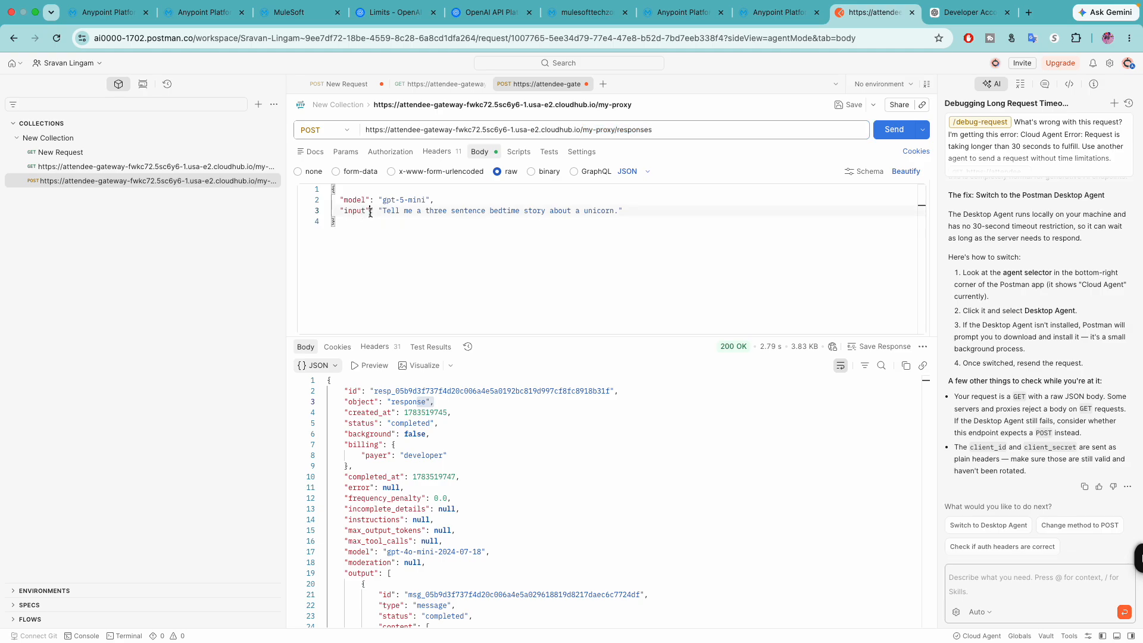
drag(340, 200, 461, 198)
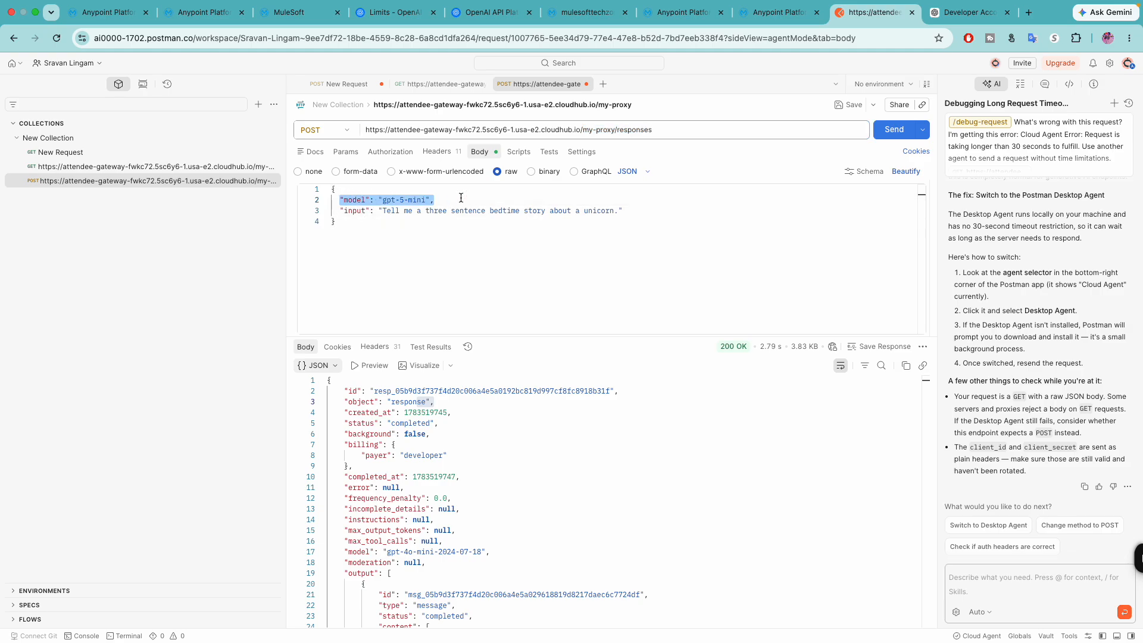
double_click(388, 200)
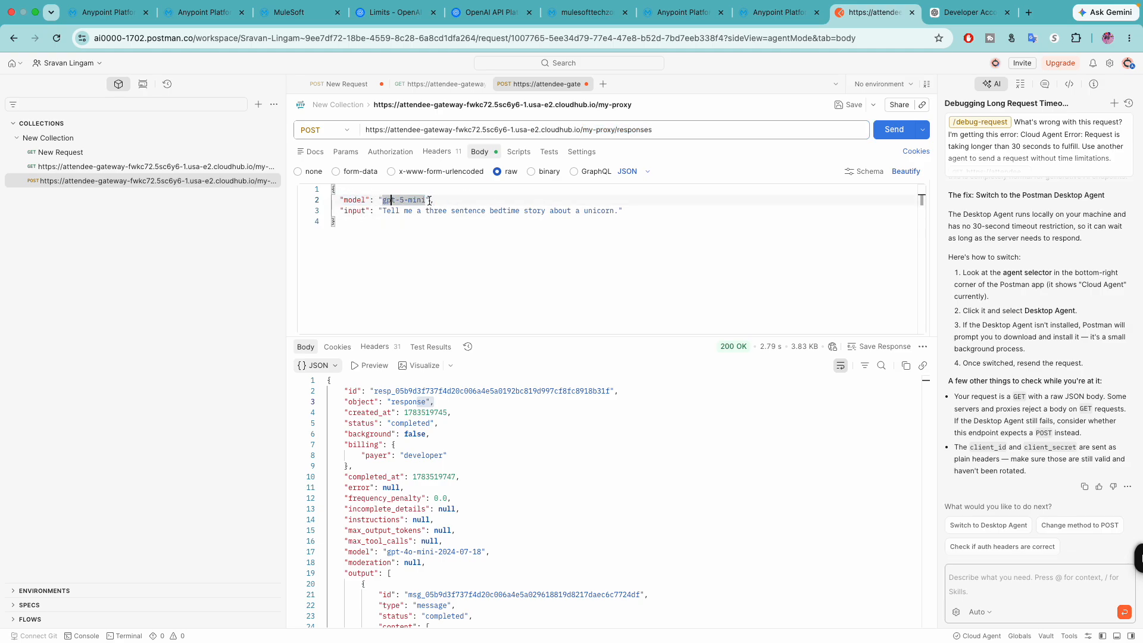
click(345, 212)
drag(382, 211, 641, 210)
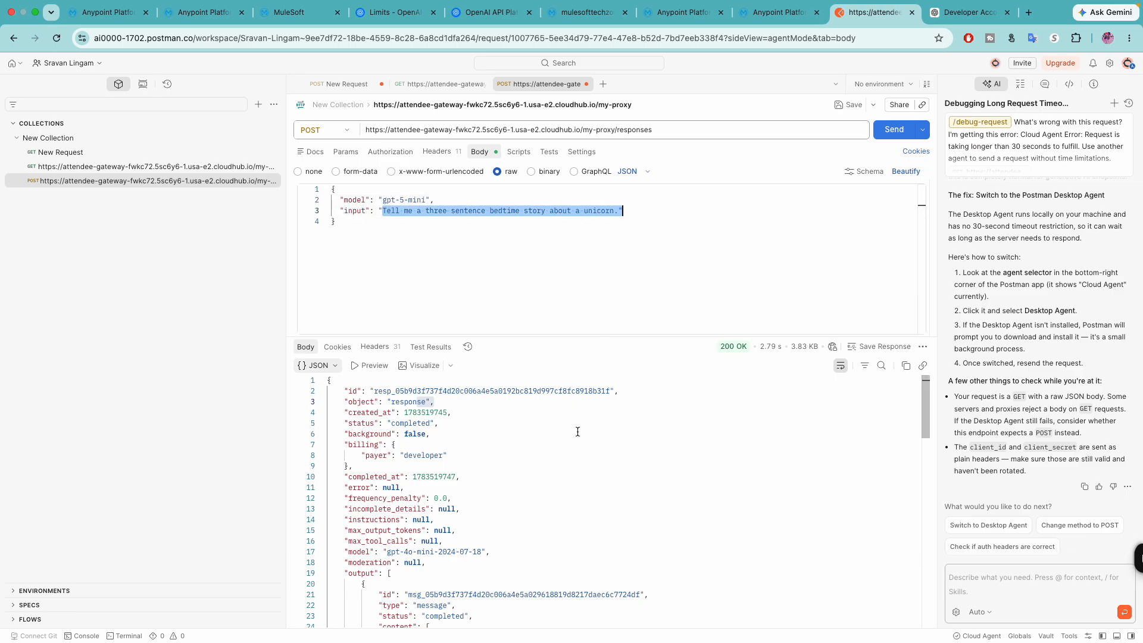
Examine the response body's output section, including the generated story text and the model fields.
scroll(577, 411, down, 5)
scroll(577, 432, down, 1)
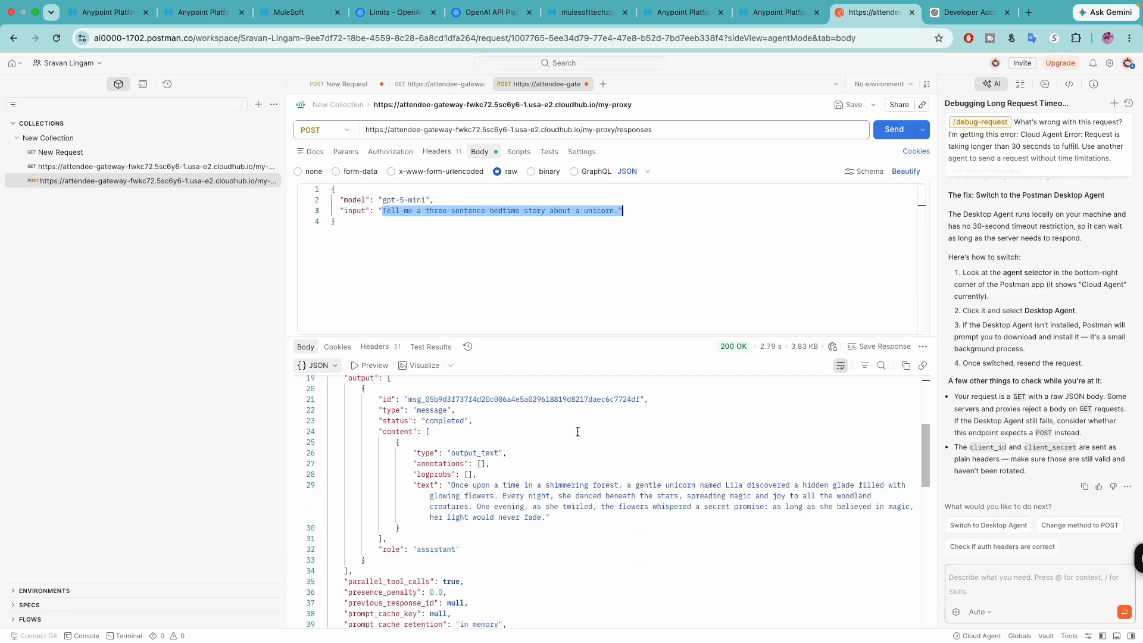
click(578, 431)
scroll(578, 432, down, 2)
drag(451, 430, 579, 470)
scroll(580, 470, down, 10)
scroll(580, 470, up, 17)
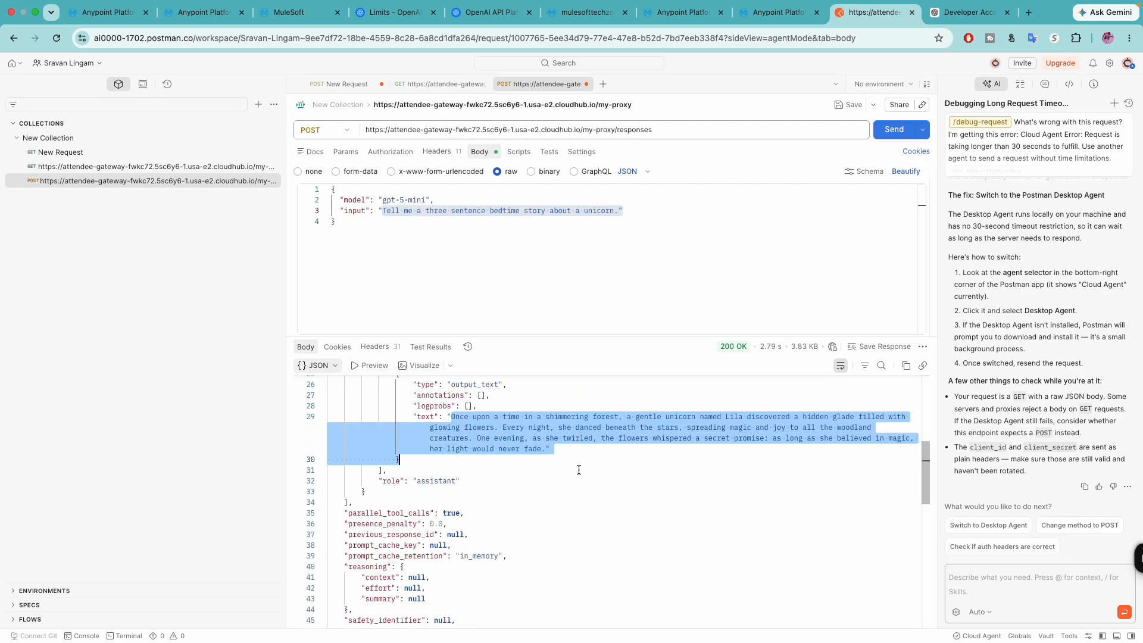
scroll(579, 470, down, 3)
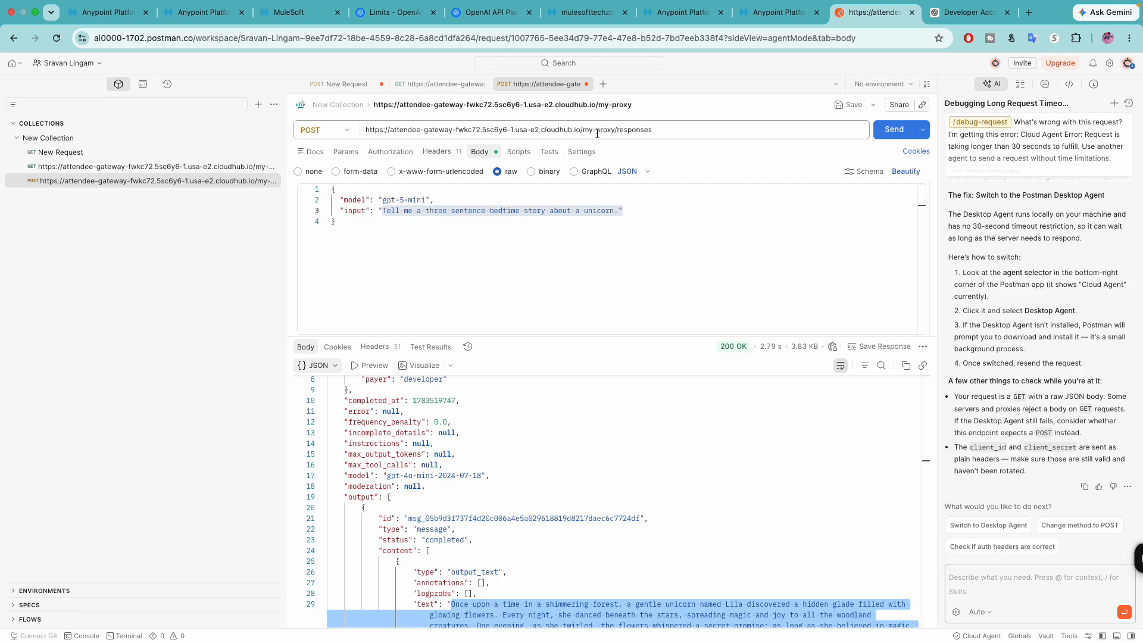
Move the Postman browser tab directly beside the MuleSoft proxy tab.
click(464, 16)
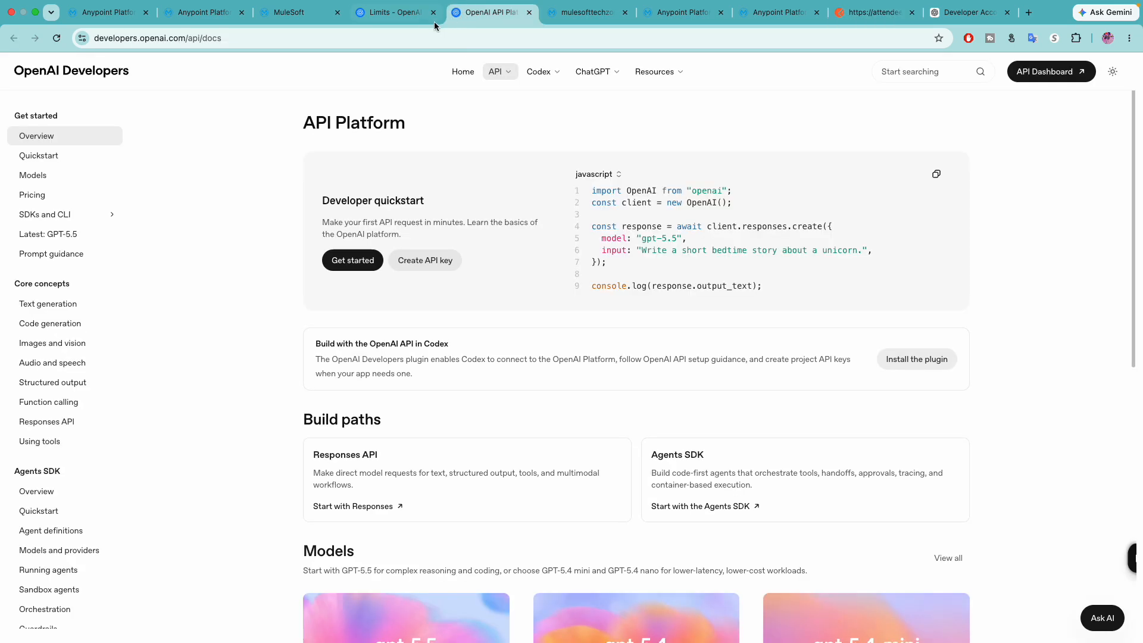
click(391, 18)
click(287, 17)
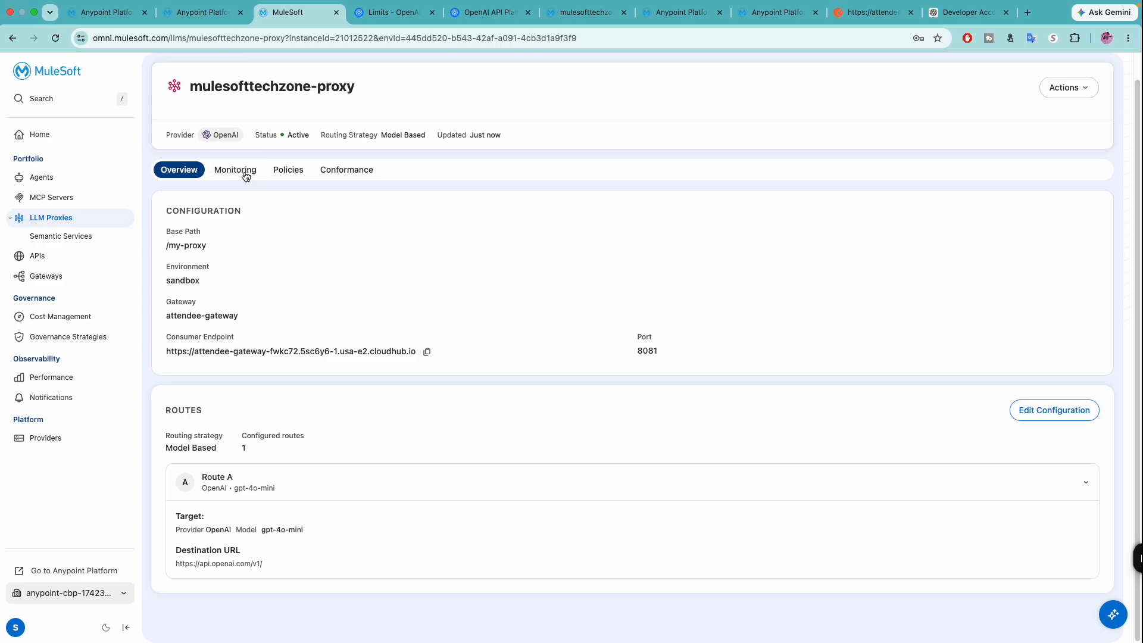
click(849, 12)
drag(849, 12, 415, 19)
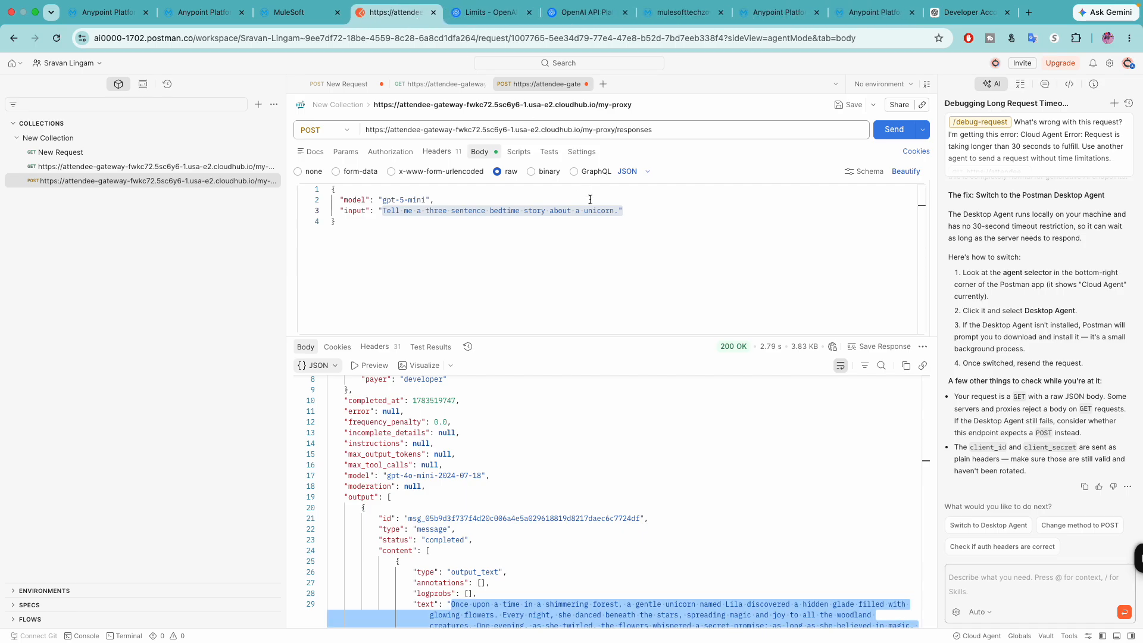
Open the monitoring view of mulesofttechzone-proxy in MuleSoft and examine token usage and requests per client application.
click(289, 19)
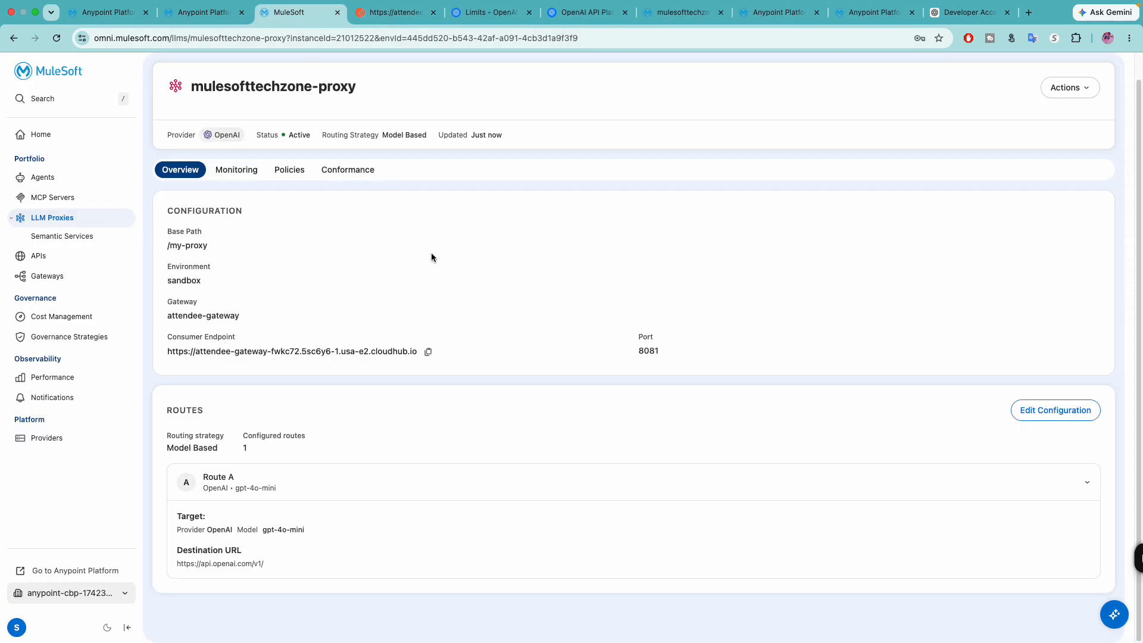
click(236, 172)
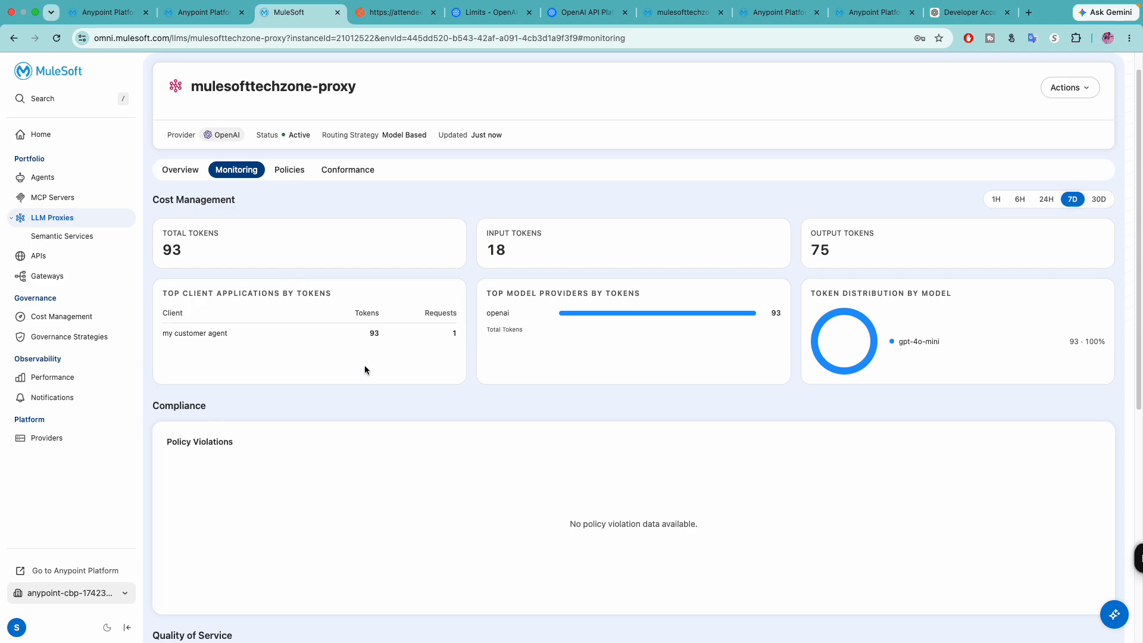
drag(163, 333, 230, 333)
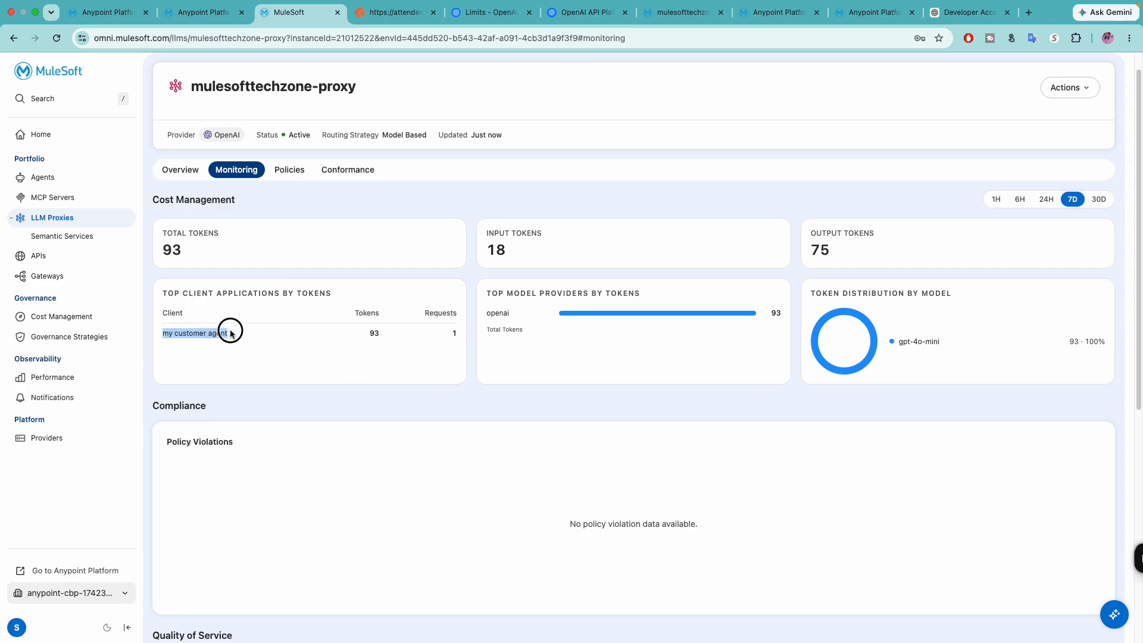
click(273, 350)
drag(162, 341, 235, 334)
click(338, 346)
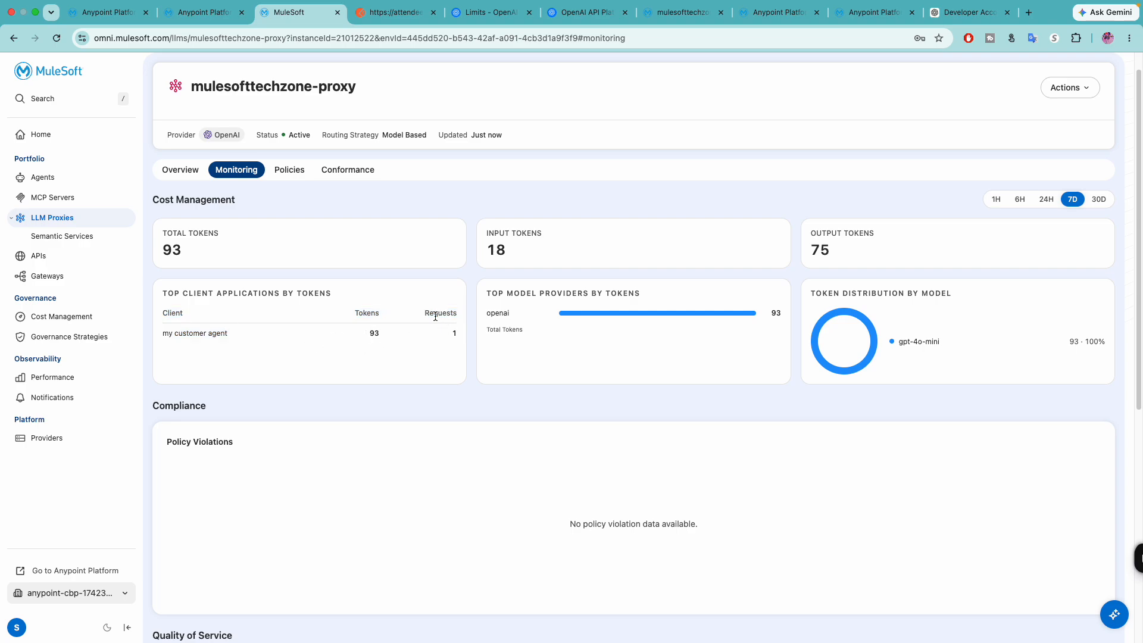
drag(427, 311, 458, 339)
click(458, 341)
drag(367, 331, 382, 334)
drag(510, 256, 468, 252)
drag(867, 258, 785, 253)
Review the proxy's policy violations, total errors and average latency in the monitoring view.
scroll(718, 311, down, 2)
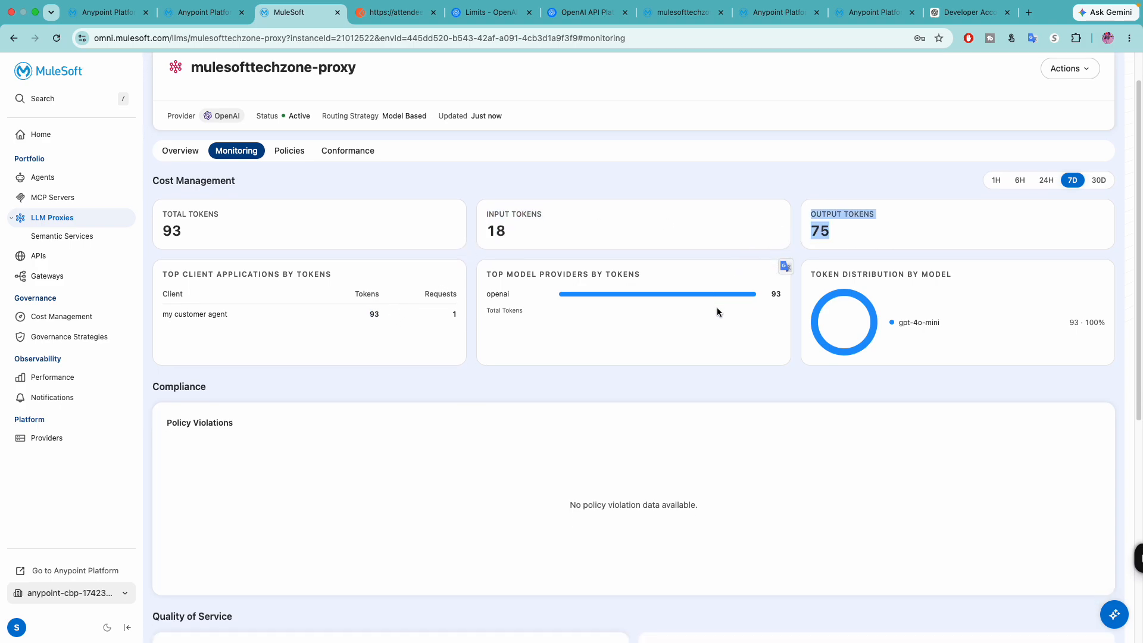
scroll(676, 372, down, 5)
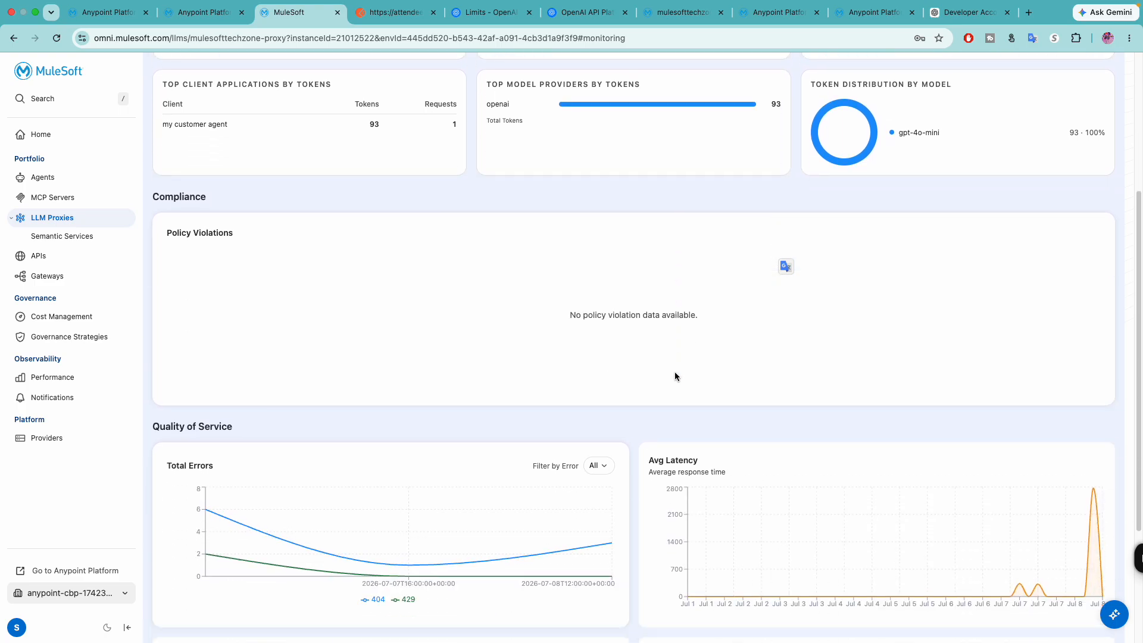
scroll(676, 375, up, 6)
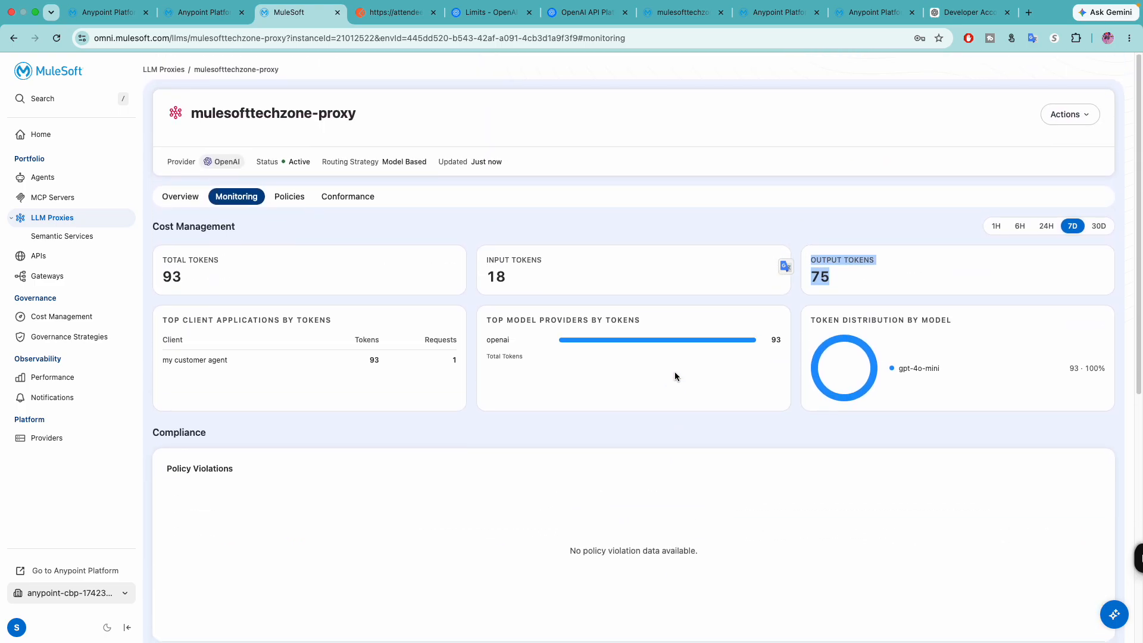
click(606, 420)
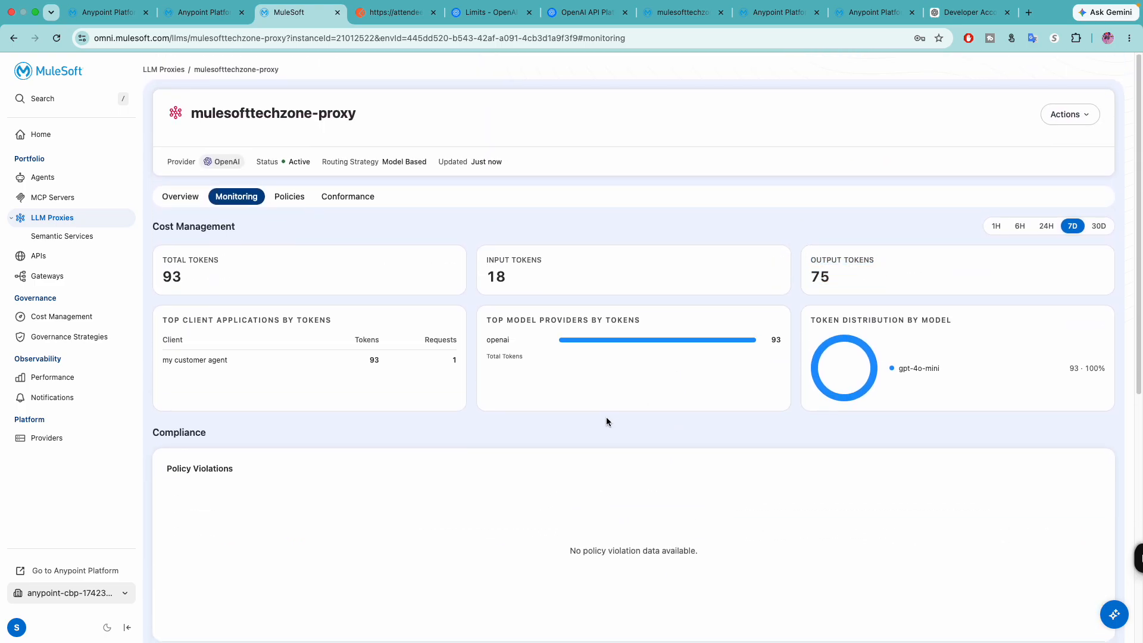
Review the proxy's applied policies and conformance report, and return to its monitoring view.
click(294, 204)
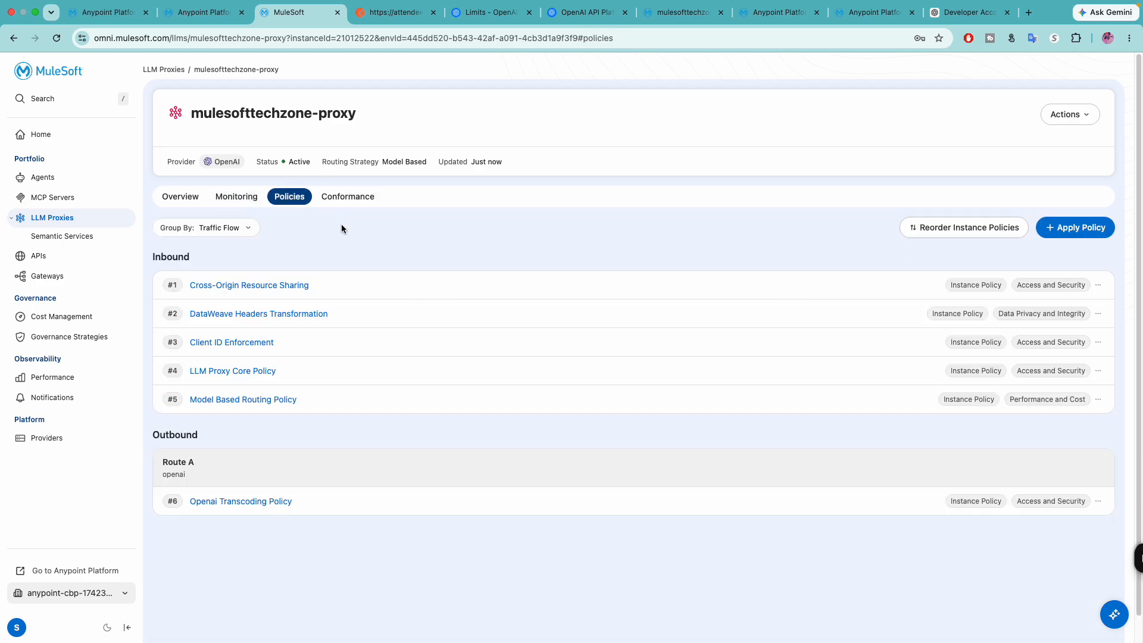
click(364, 199)
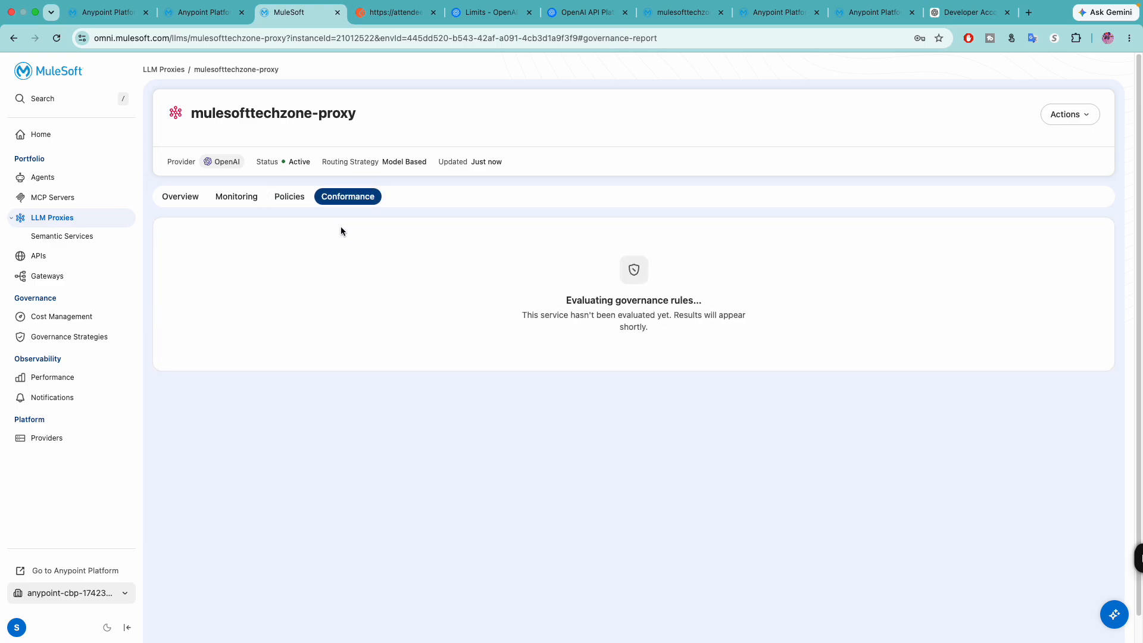
click(277, 200)
click(238, 198)
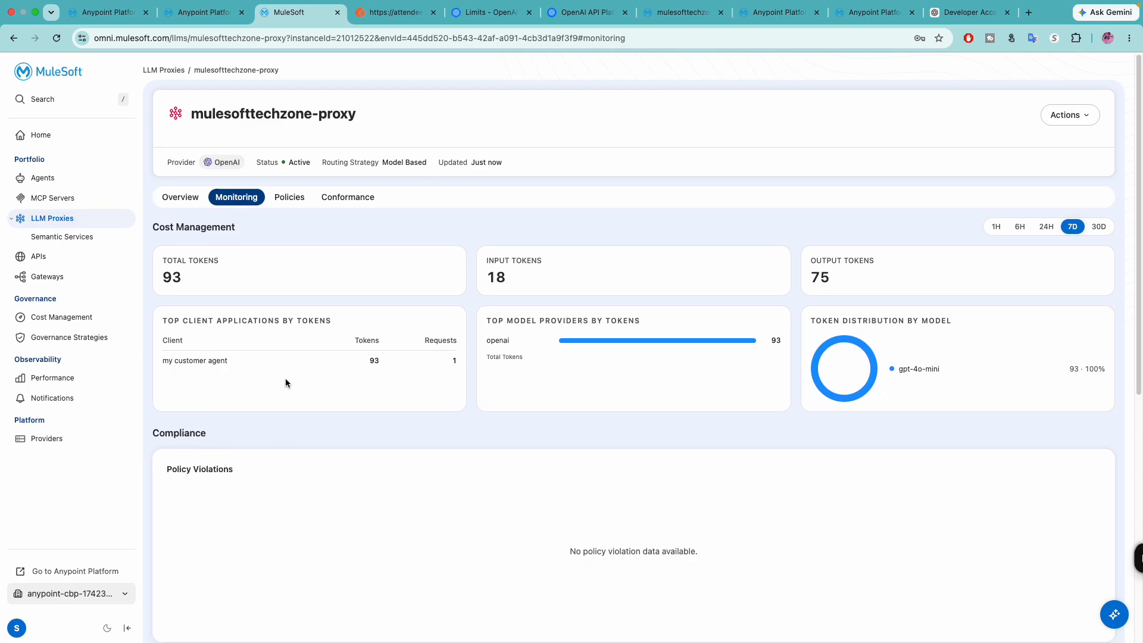
In Postman, change the request's input prompt to "Tell me about muelsoft techzone." and send the request.
click(381, 13)
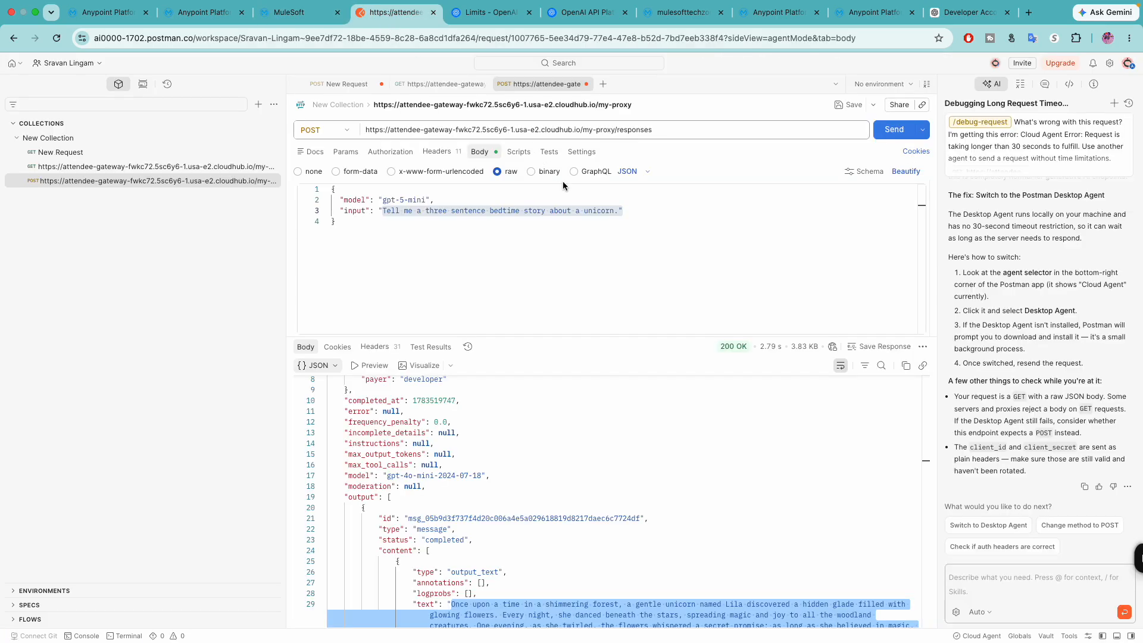
double_click(595, 211)
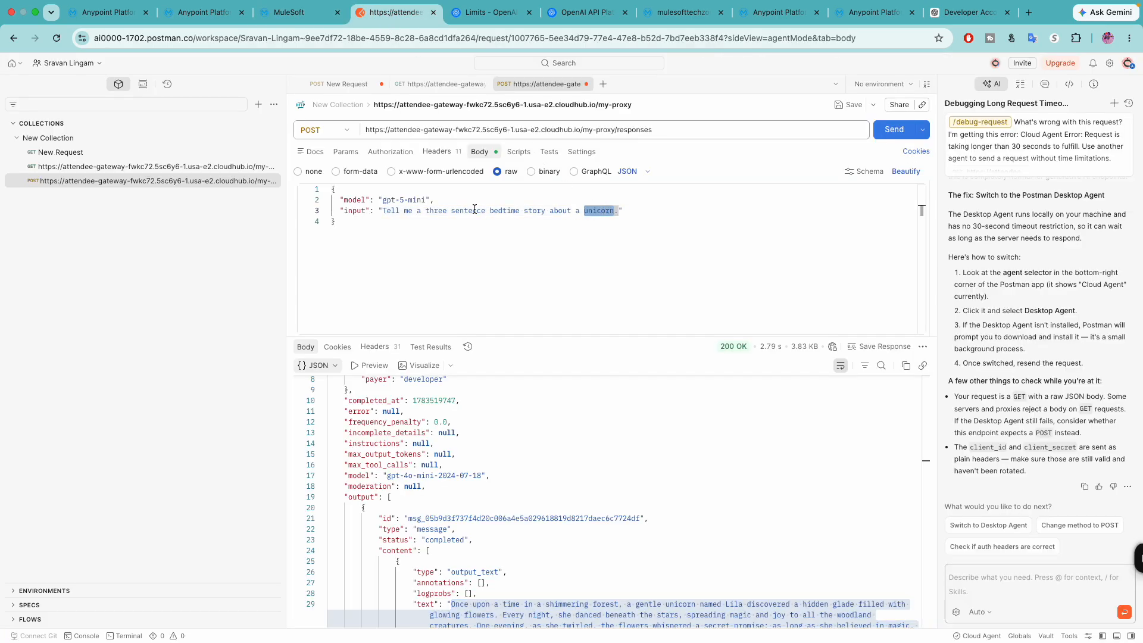
drag(417, 211, 616, 212)
text(abou)
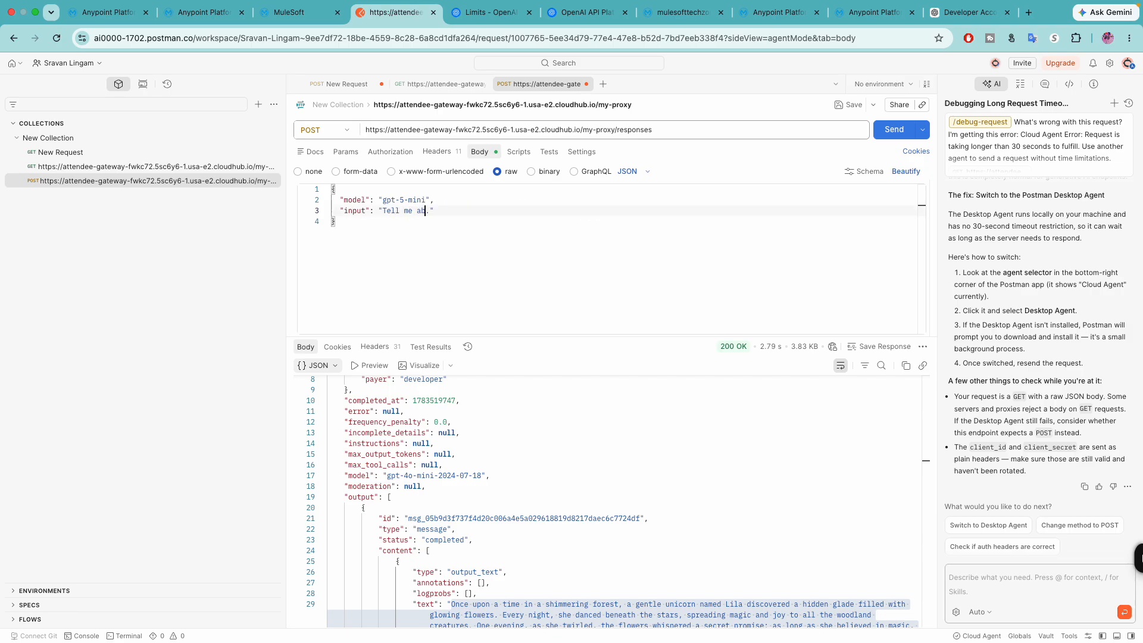
text(t muelsoft techzone)
click(893, 131)
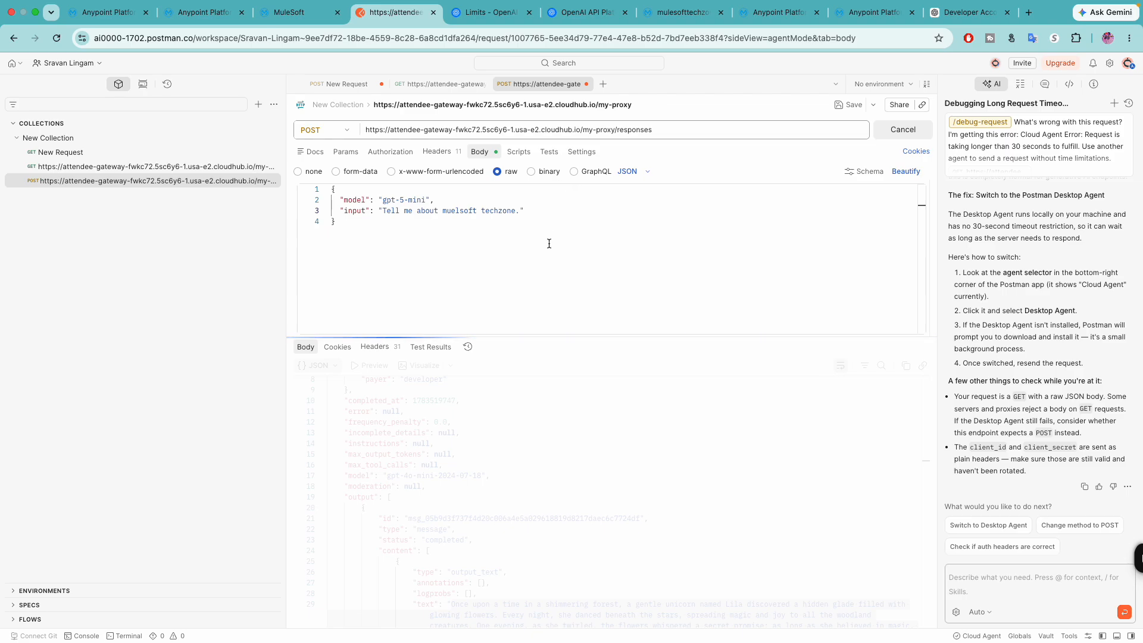
Examine the generated answer text in the new response body.
scroll(553, 419, down, 5)
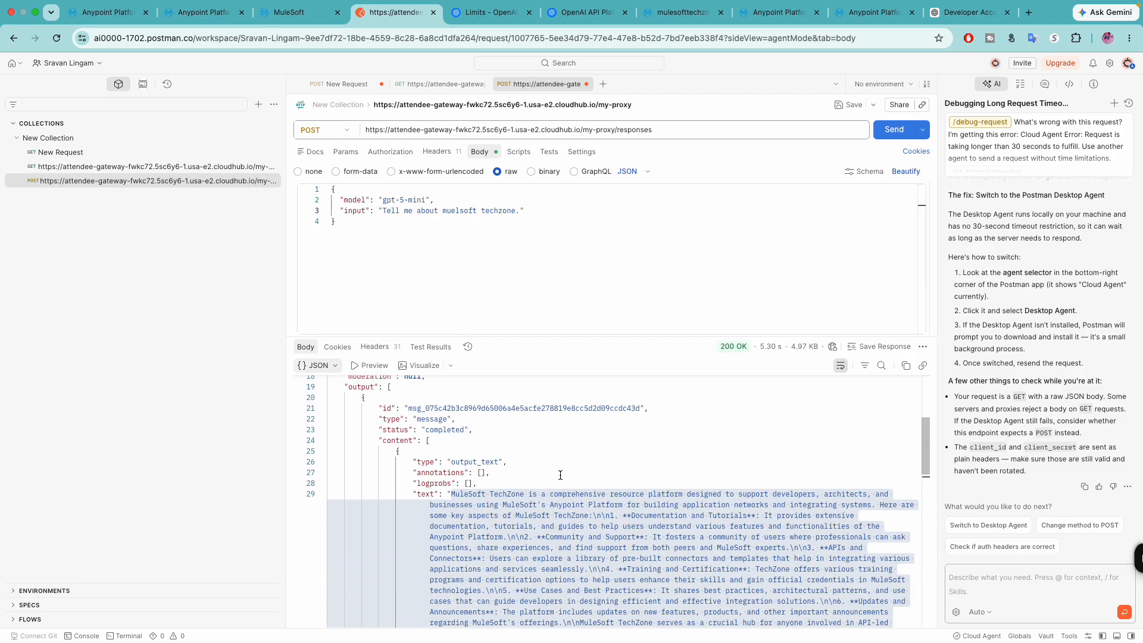
click(557, 418)
scroll(493, 497, down, 2)
scroll(493, 497, up, 2)
drag(451, 425, 618, 563)
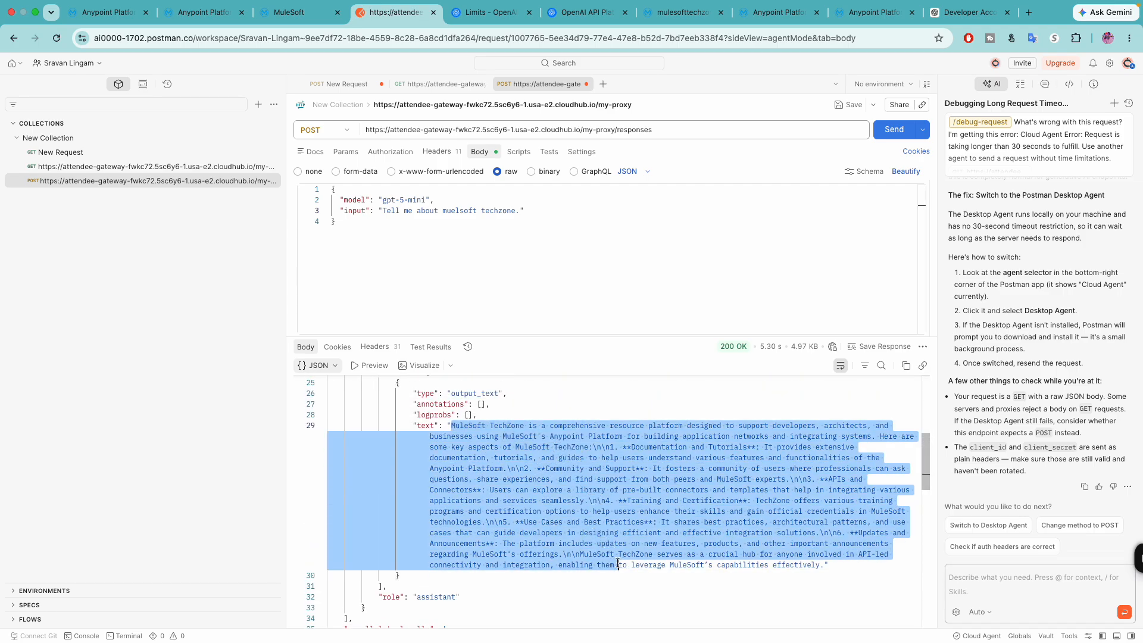
scroll(617, 563, down, 3)
scroll(617, 563, up, 6)
Reload the mulesofttechzone-proxy page in MuleSoft and reopen its monitoring view to check the token usage.
click(292, 13)
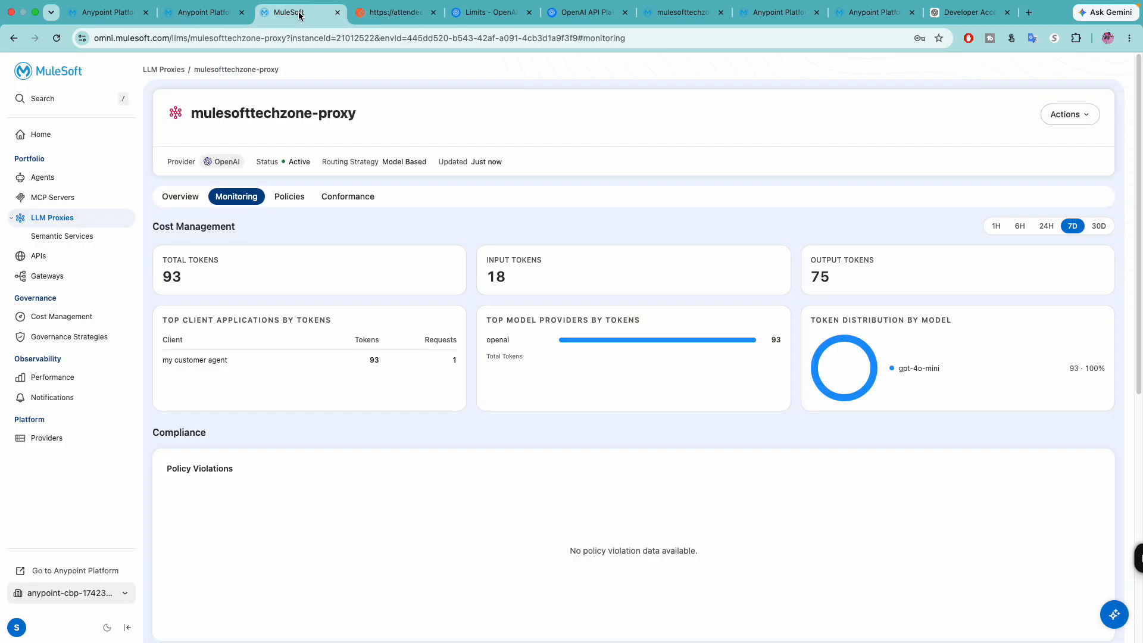
click(57, 38)
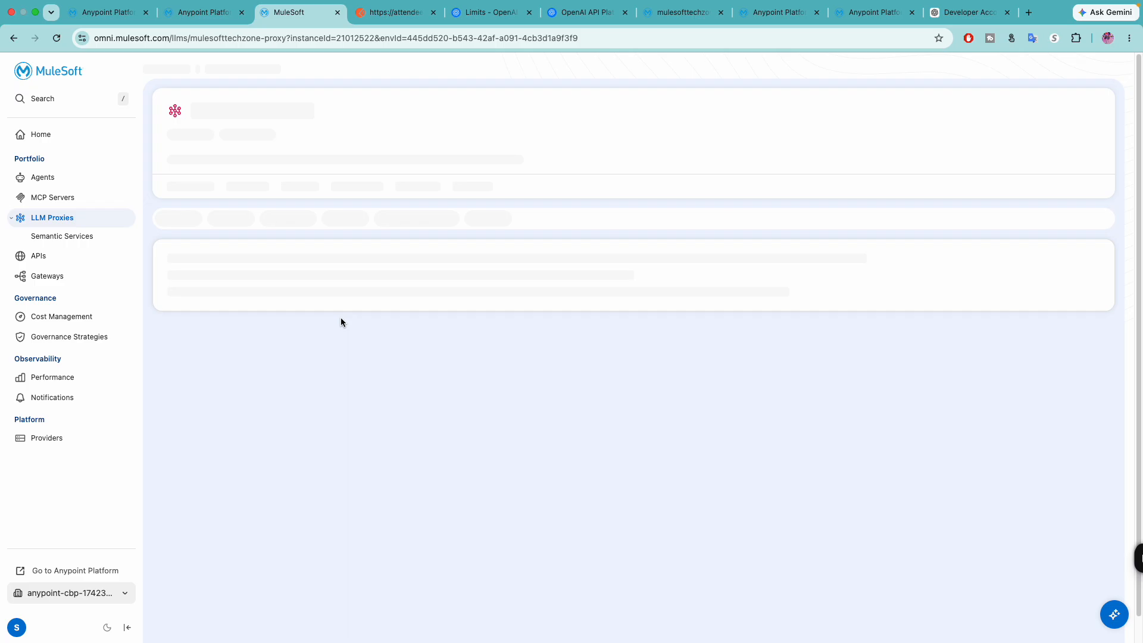
click(230, 194)
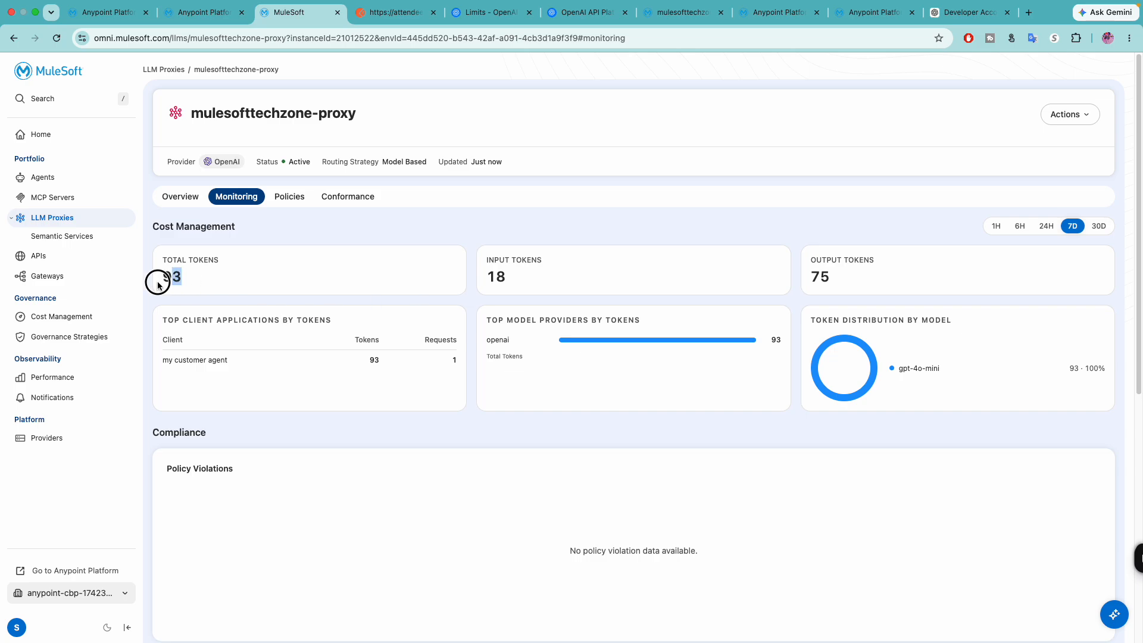
Examine the proxy's total, input and output token figures and the request count for my customer agent.
scroll(409, 393, down, 1)
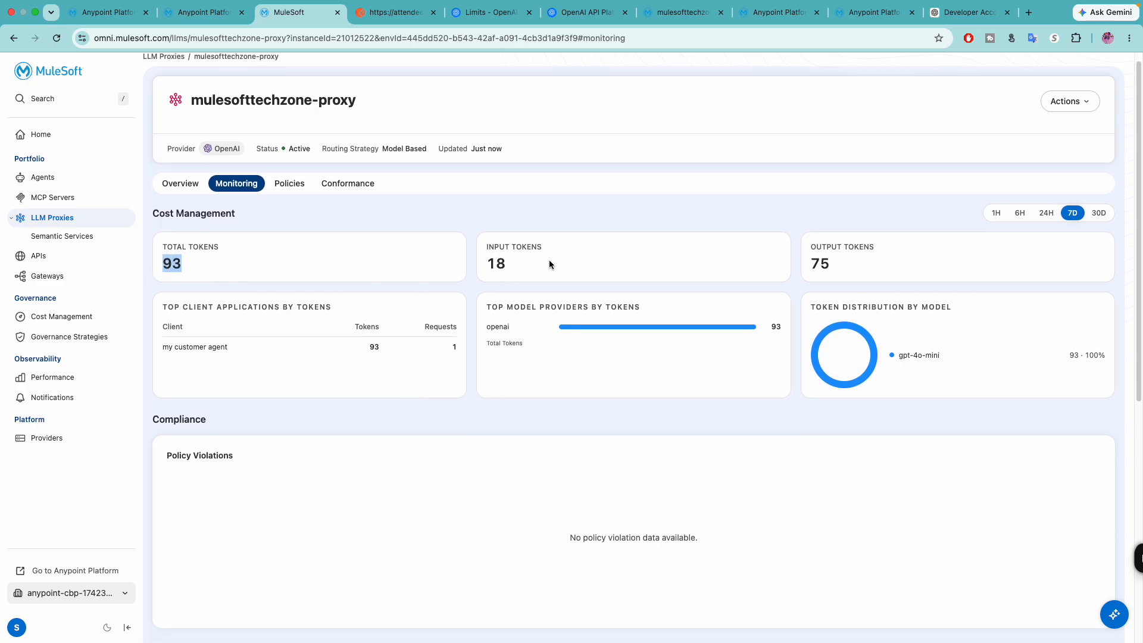
drag(515, 266, 512, 266)
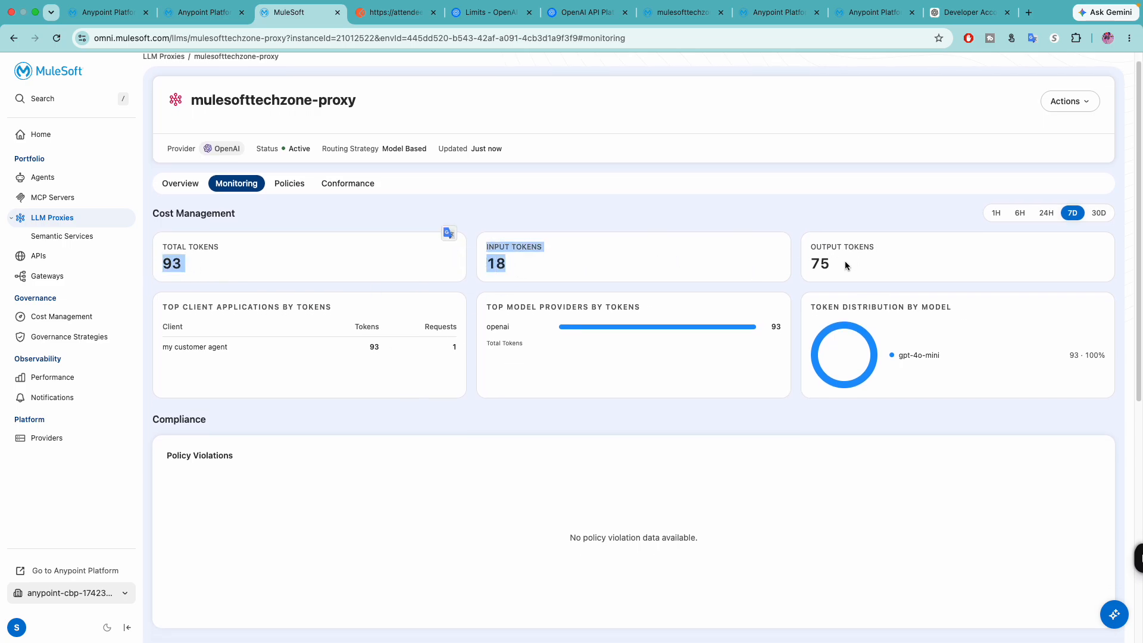
drag(845, 265, 791, 264)
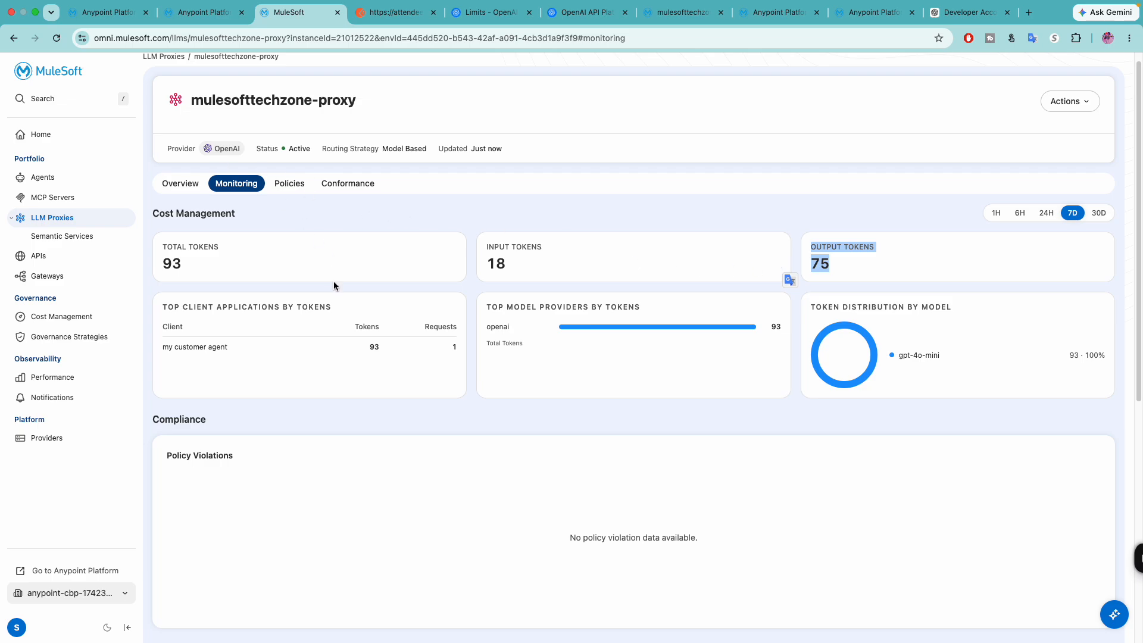
double_click(454, 346)
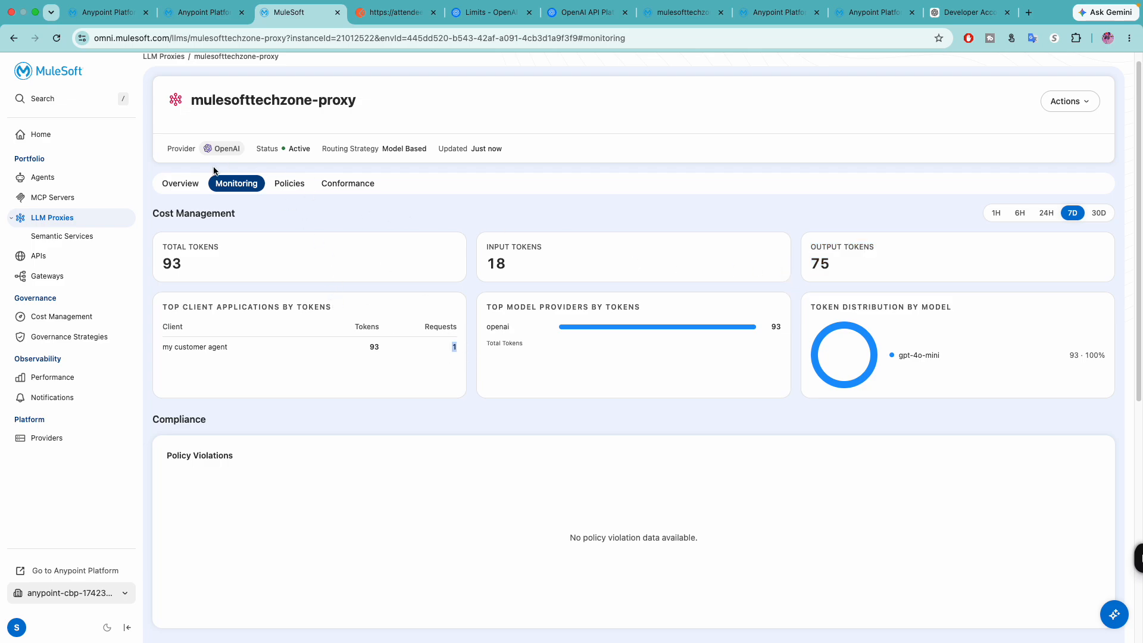
Refresh the proxy page and reopen its monitoring data to check the updated total tokens and client request count.
click(57, 38)
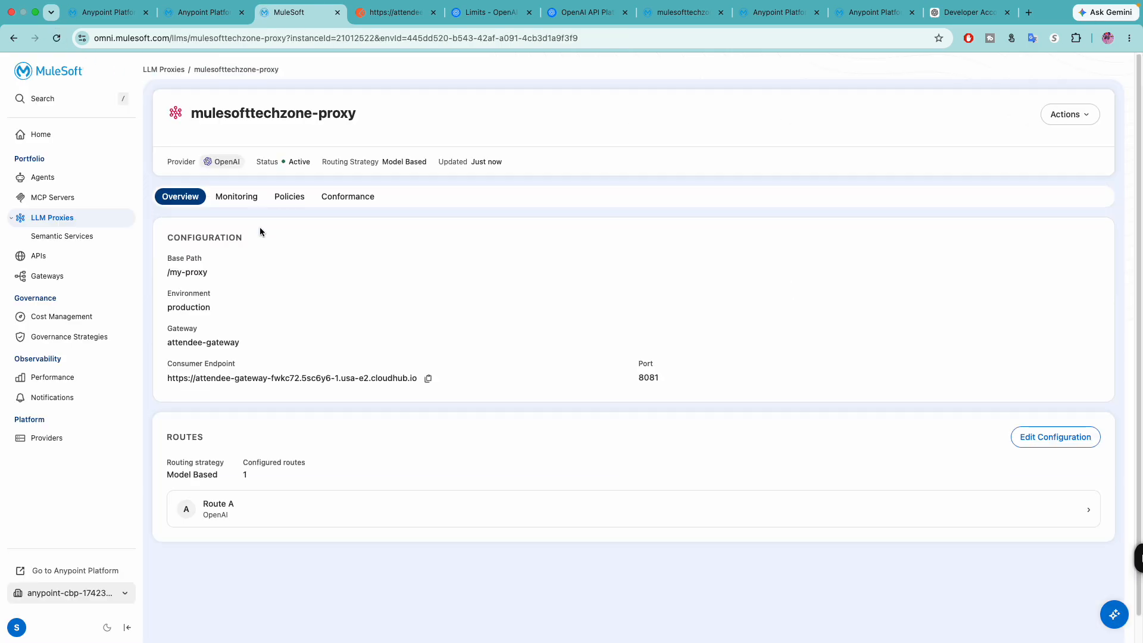
click(236, 198)
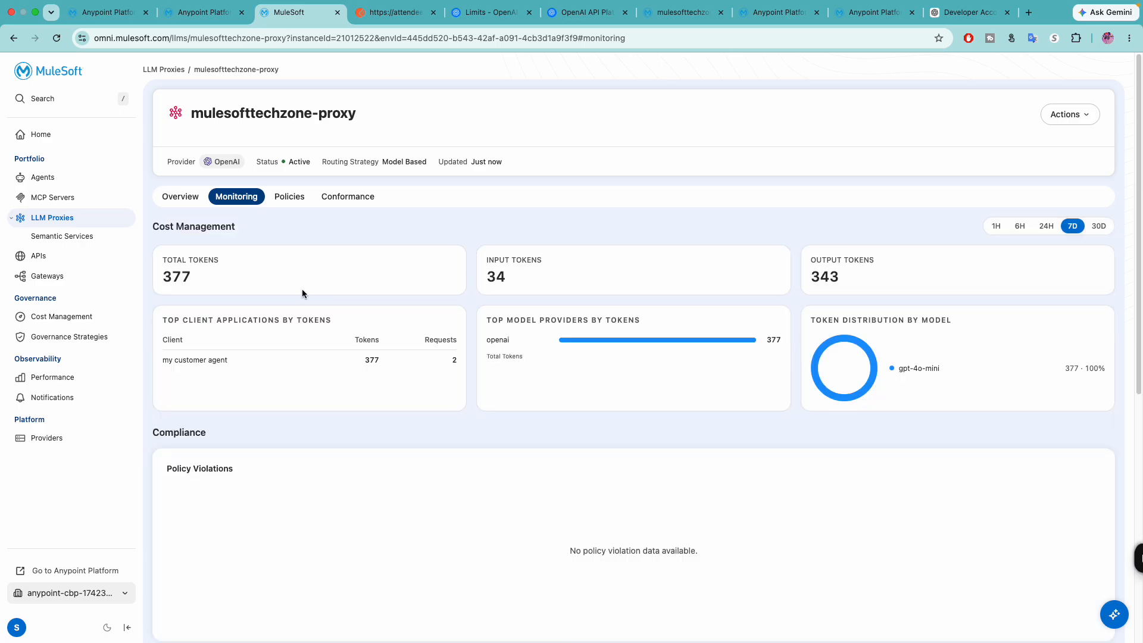
drag(191, 280, 147, 281)
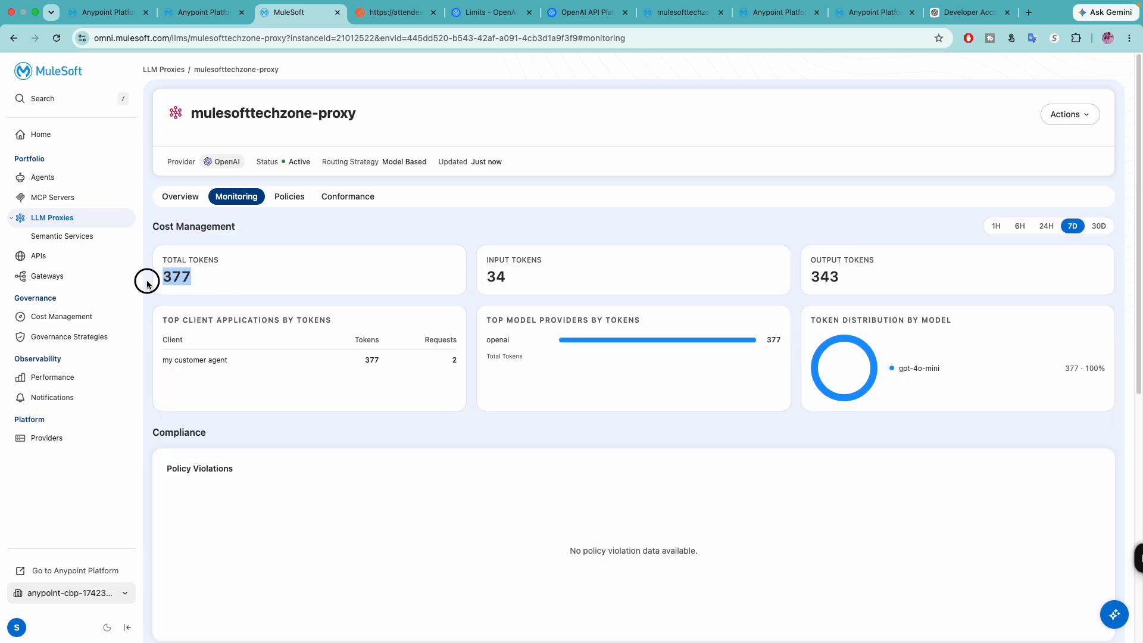
double_click(455, 360)
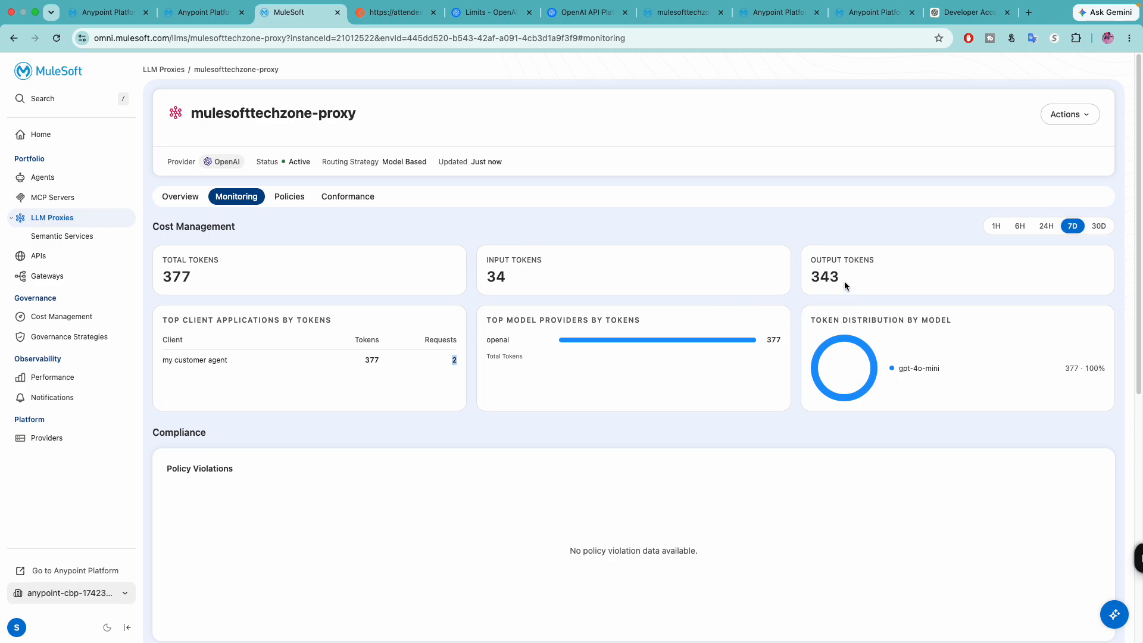